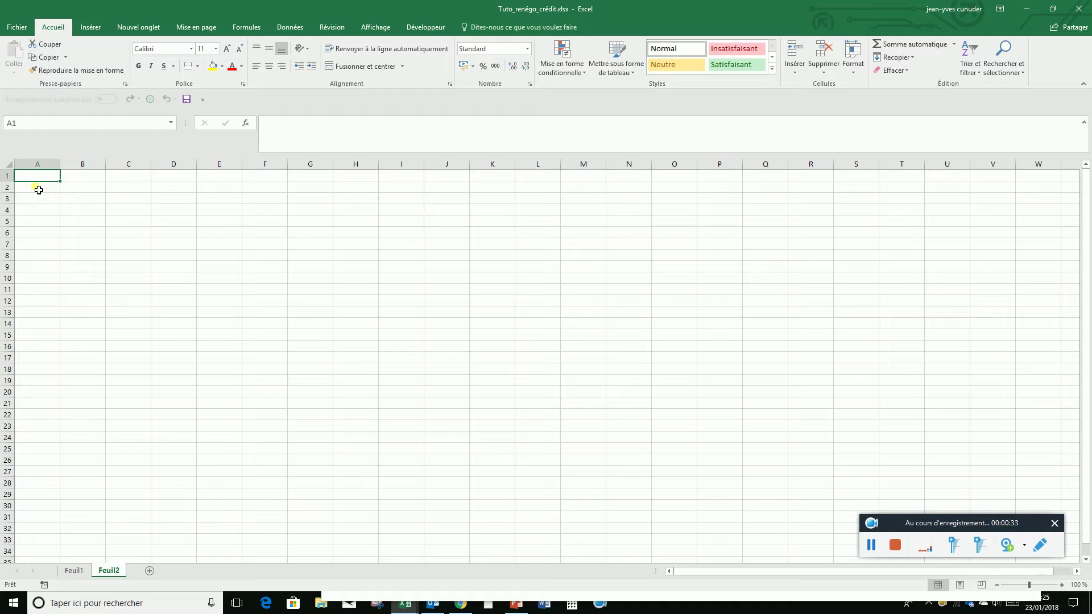
Enter "Montant" in cell A1, and enlarge columns A to E and rows 1 to 9
{"action": "type", "text": "Mon"}
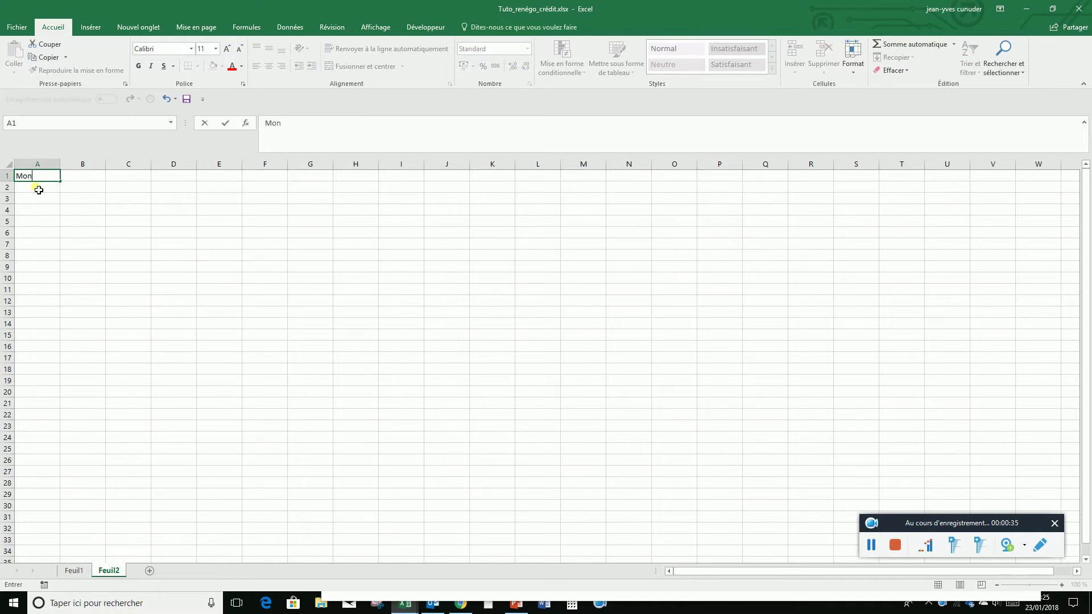
{"action": "type", "text": "tant"}
{"action": "left_click_drag", "start_coordinate": [45, 164], "coordinate": [300, 166]}
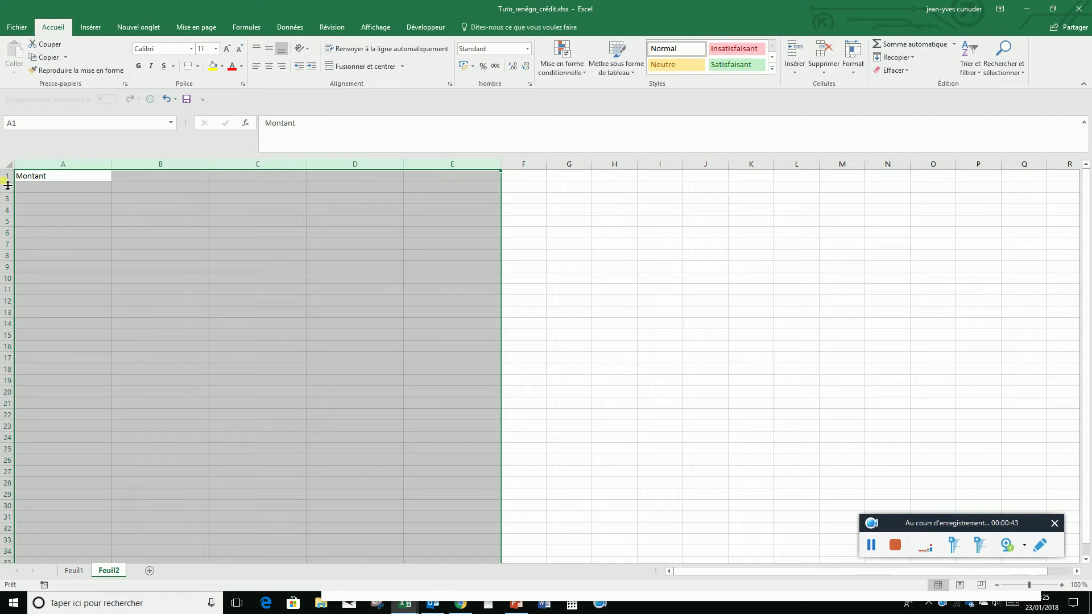
{"action": "left_click_drag", "start_coordinate": [7, 175], "coordinate": [17, 254]}
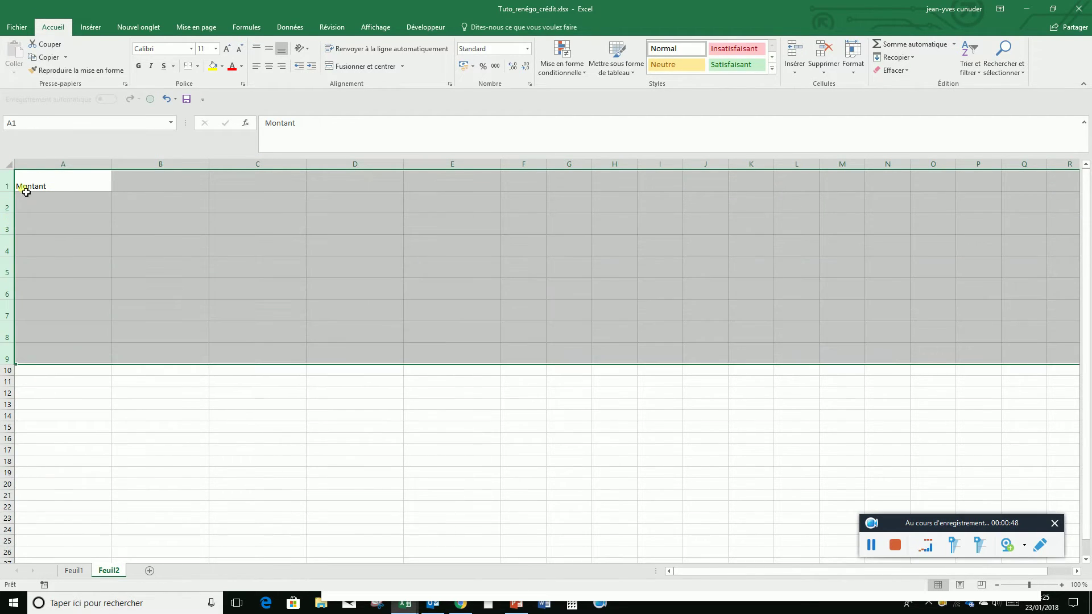
Set the font size of rows 1 to 9 to 20 and centre their contents vertically and horizontally
{"action": "left_click", "coordinate": [215, 49]}
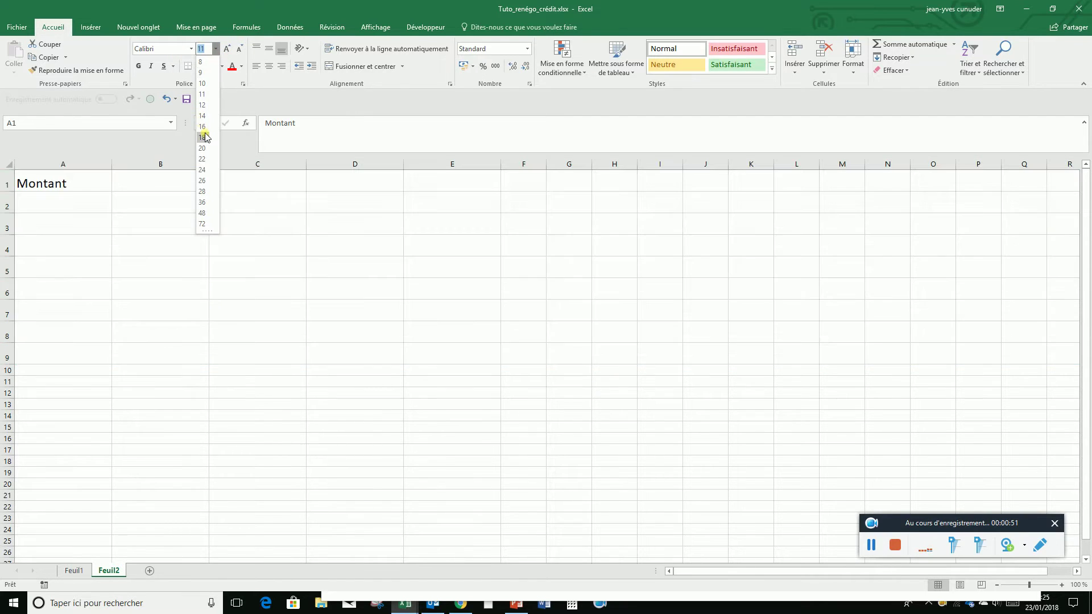
{"action": "left_click", "coordinate": [204, 148]}
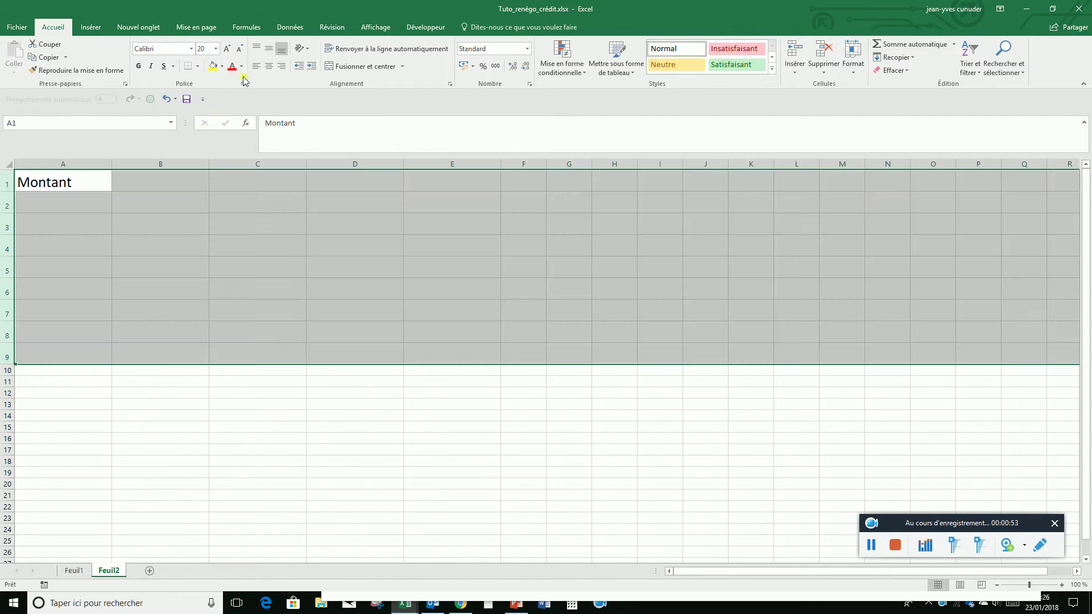
{"action": "left_click", "coordinate": [269, 50]}
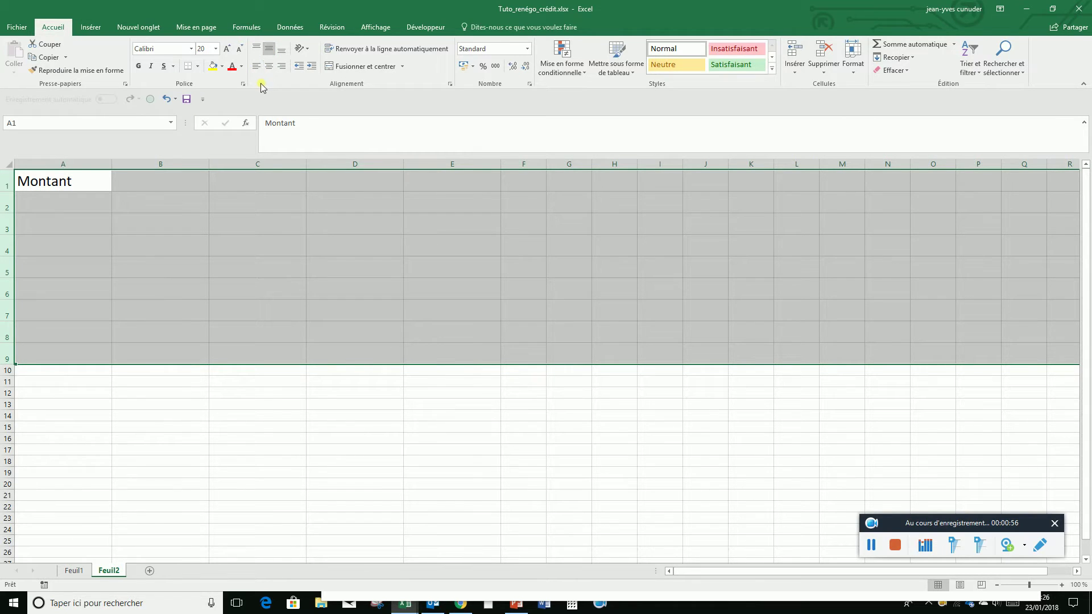
{"action": "left_click", "coordinate": [268, 66]}
{"action": "left_click", "coordinate": [176, 208]}
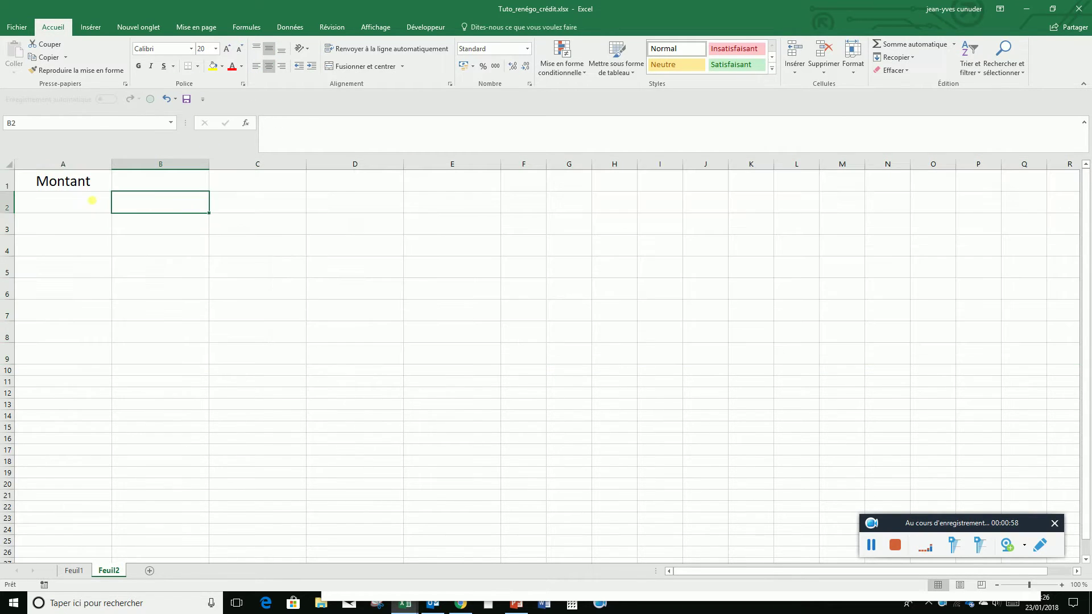
Enter the label "Durée (en mois)" in cell A2 and fit column A to its content
{"action": "left_click", "coordinate": [75, 207]}
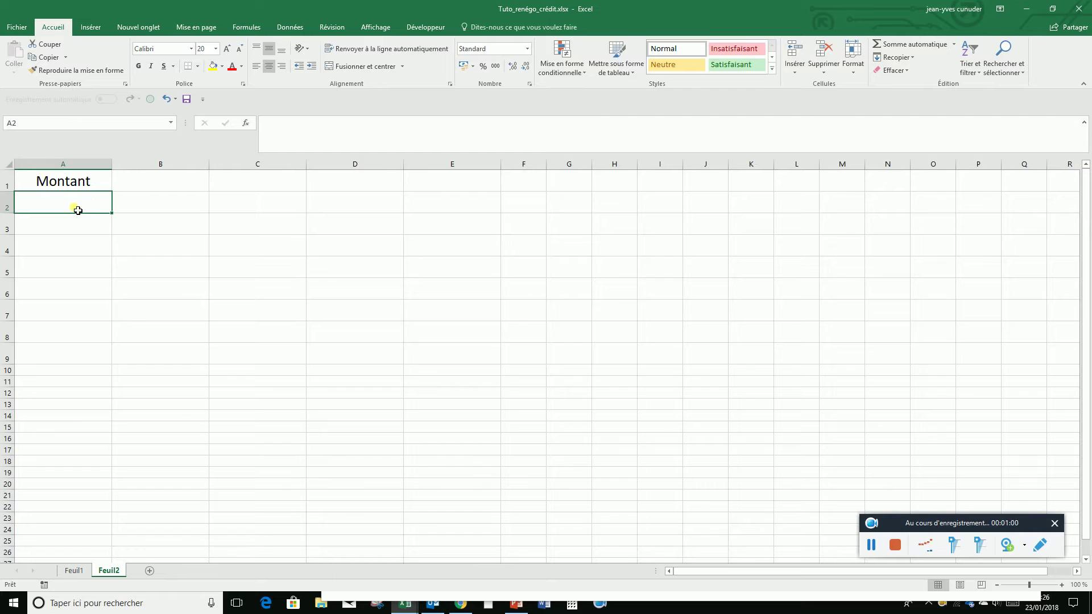
{"action": "type", "text": "Durée"}
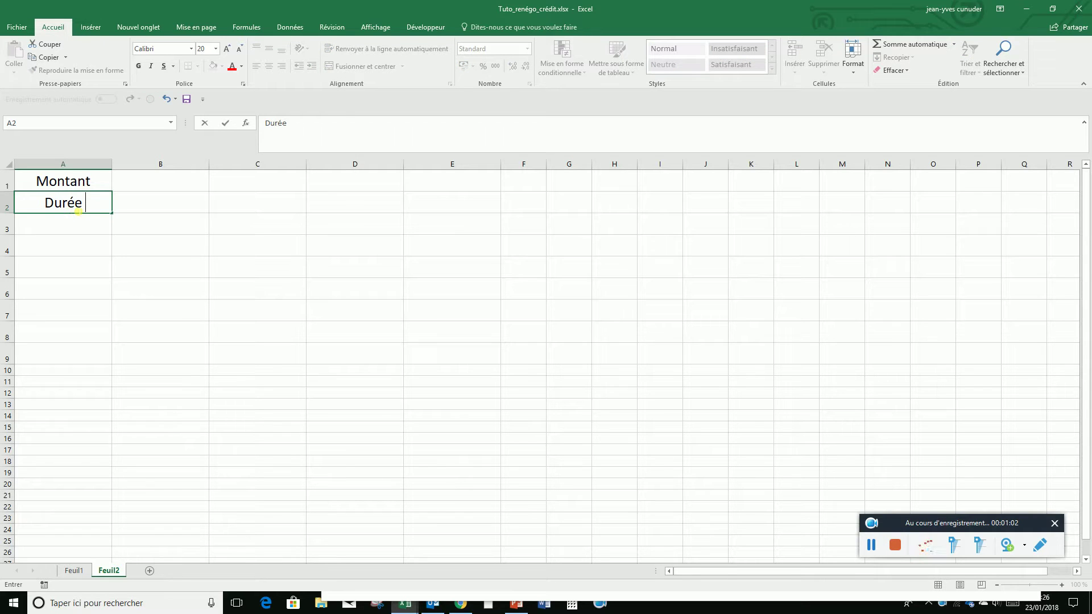
{"action": "type", "text": " (en m"}
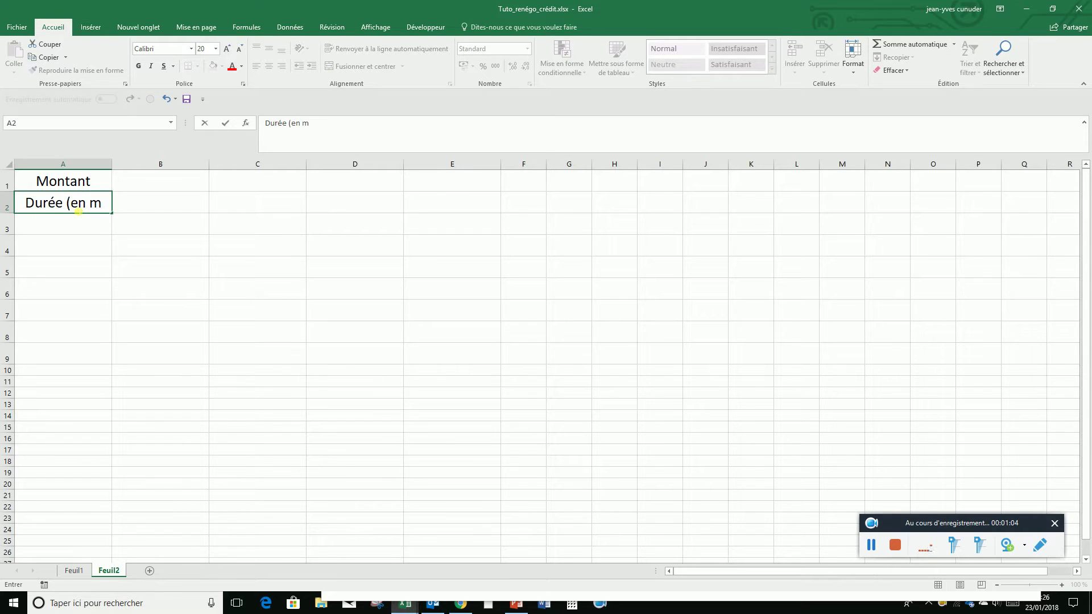
{"action": "type", "text": "ois)"}
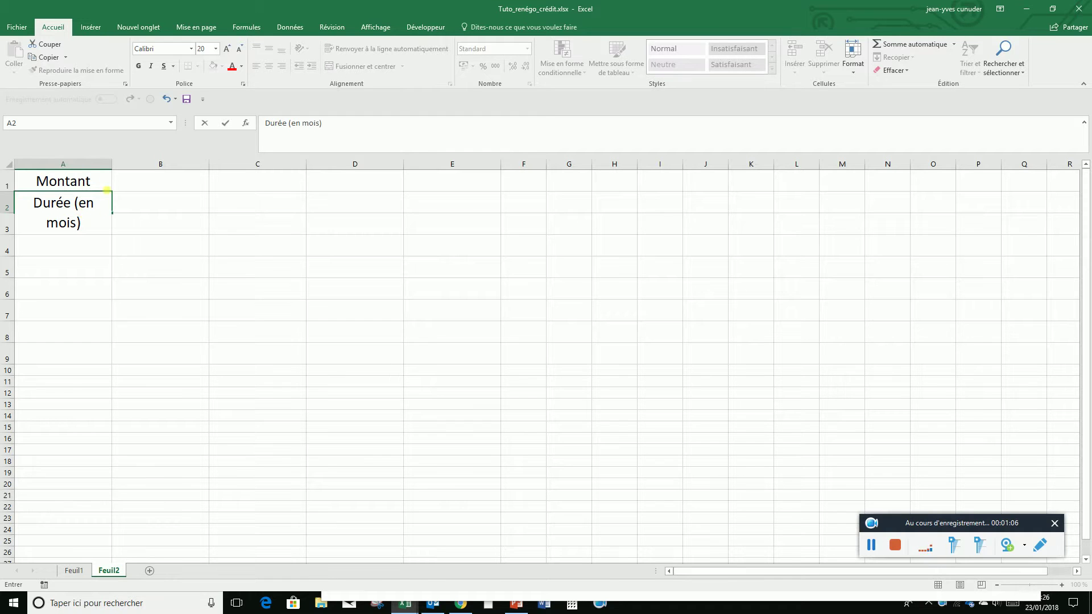
{"action": "key", "text": "Return"}
{"action": "double_click", "coordinate": [117, 167]}
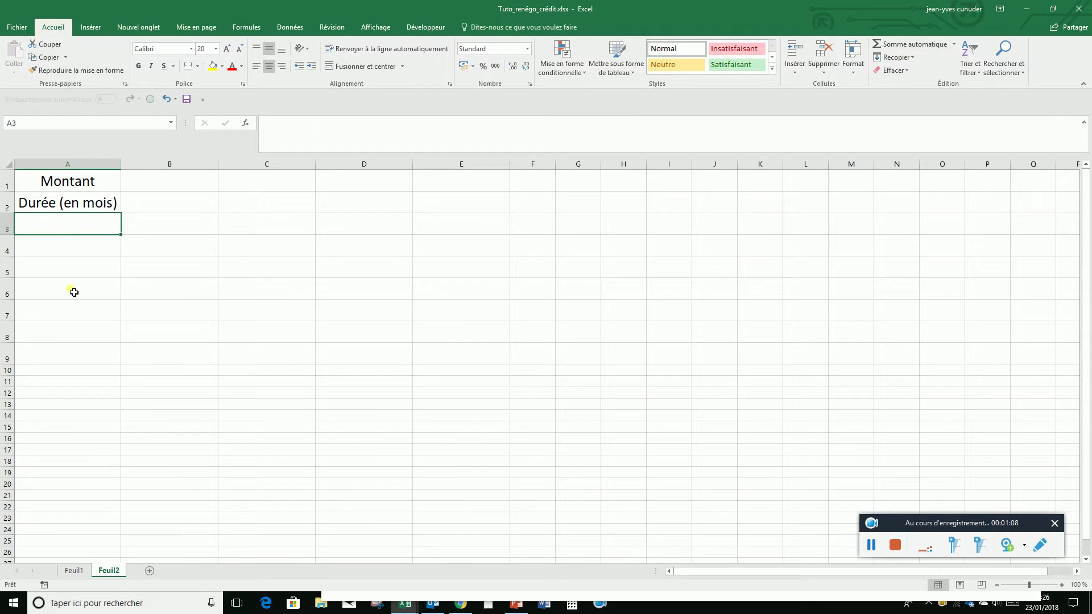
Enter the label "Taux initial du prêt en %" in cell A3 and fit column A to the longer text
{"action": "type", "text": "Ta"}
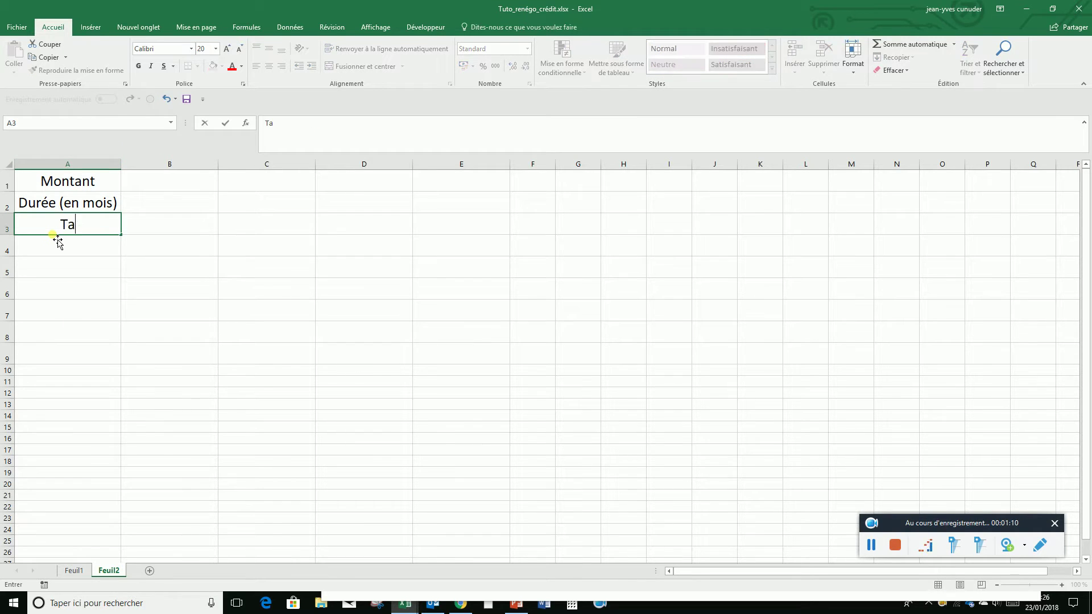
{"action": "type", "text": "ux initia"}
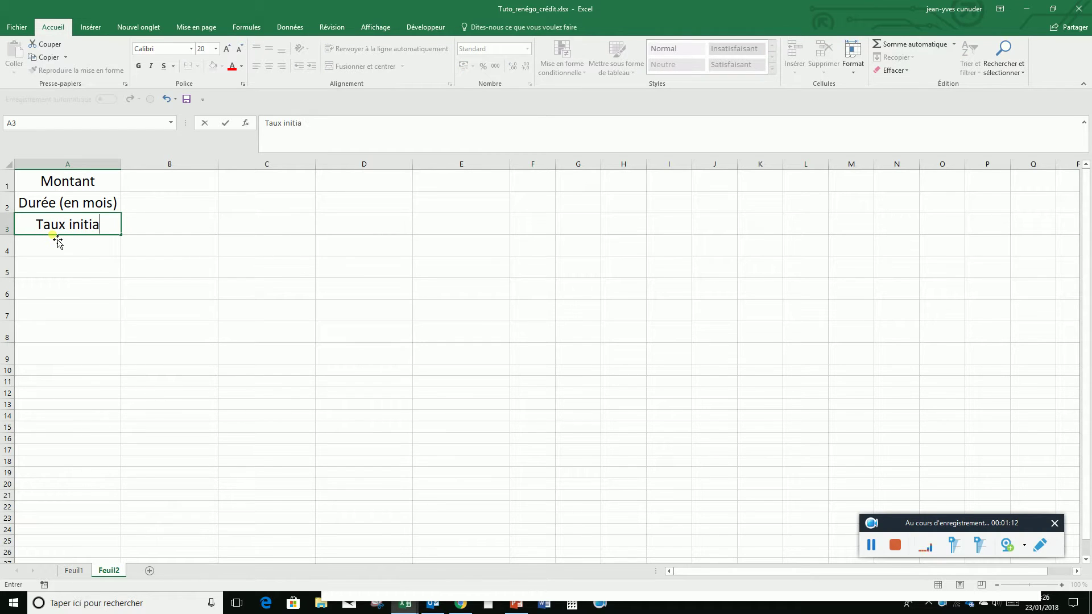
{"action": "type", "text": "l du prêt"}
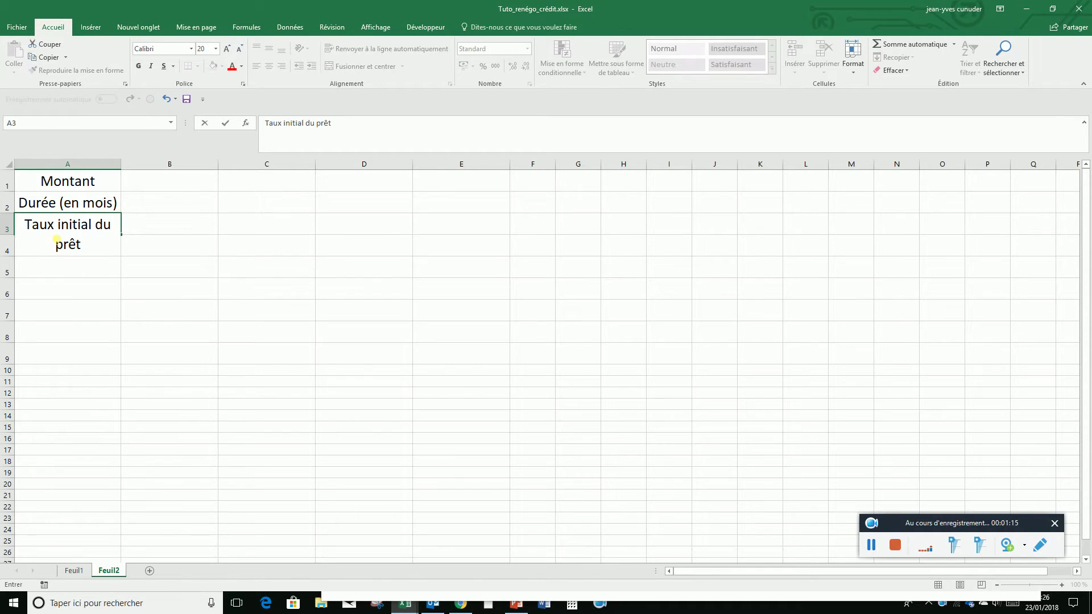
{"action": "type", "text": " en %"}
{"action": "key", "text": "Return"}
{"action": "double_click", "coordinate": [127, 170]}
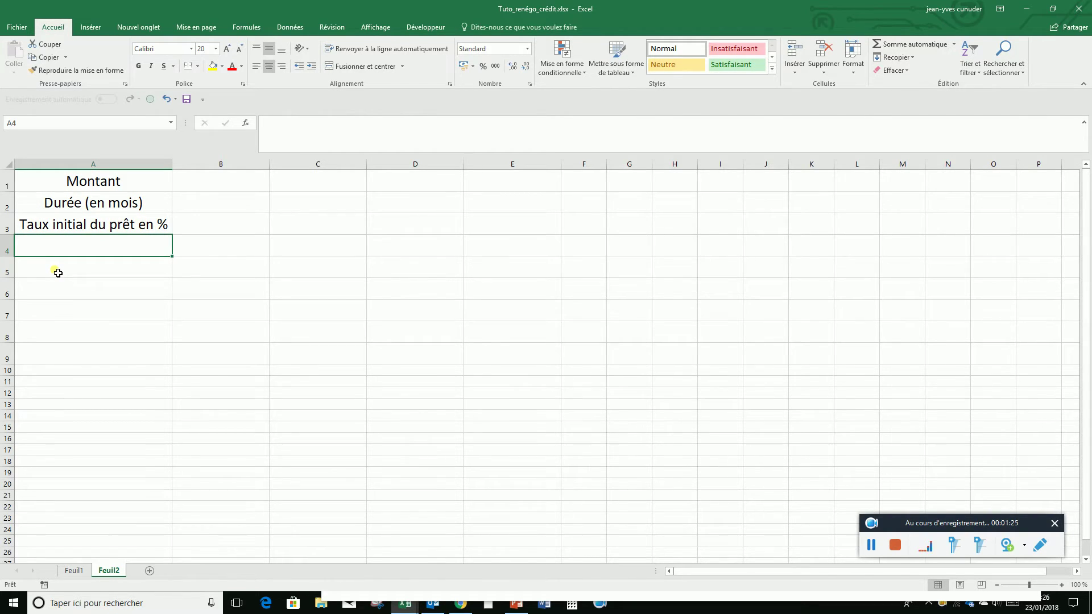
Enter the label "Date du premier du prêt" in cell A4
{"action": "type", "text": "Date"}
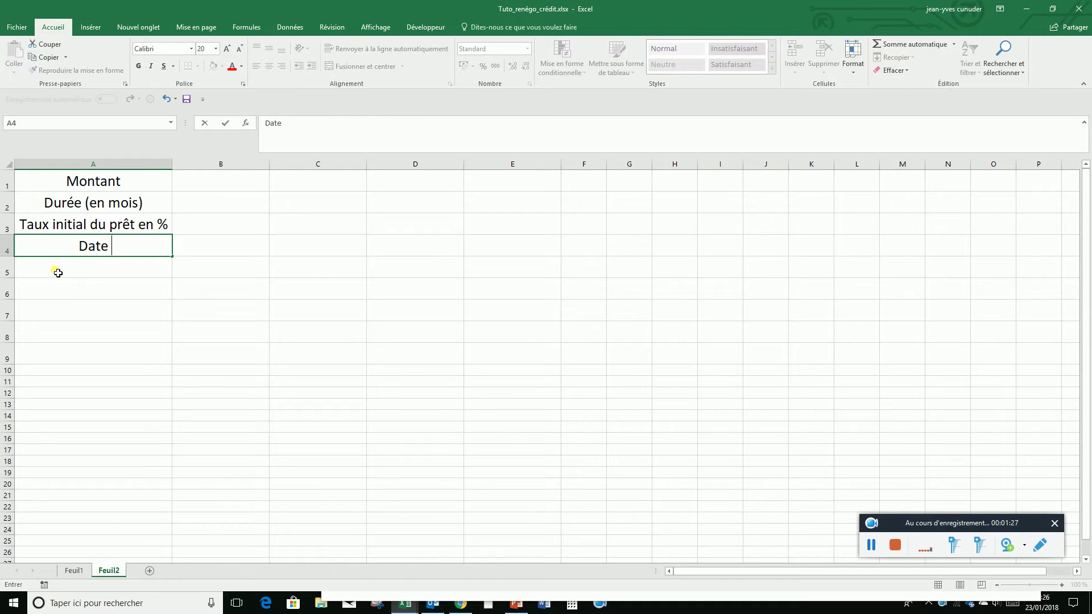
{"action": "type", "text": " in"}
{"action": "key", "text": "BackSpace"}
{"action": "key", "text": "BackSpace"}
{"action": "type", "text": "du premier"}
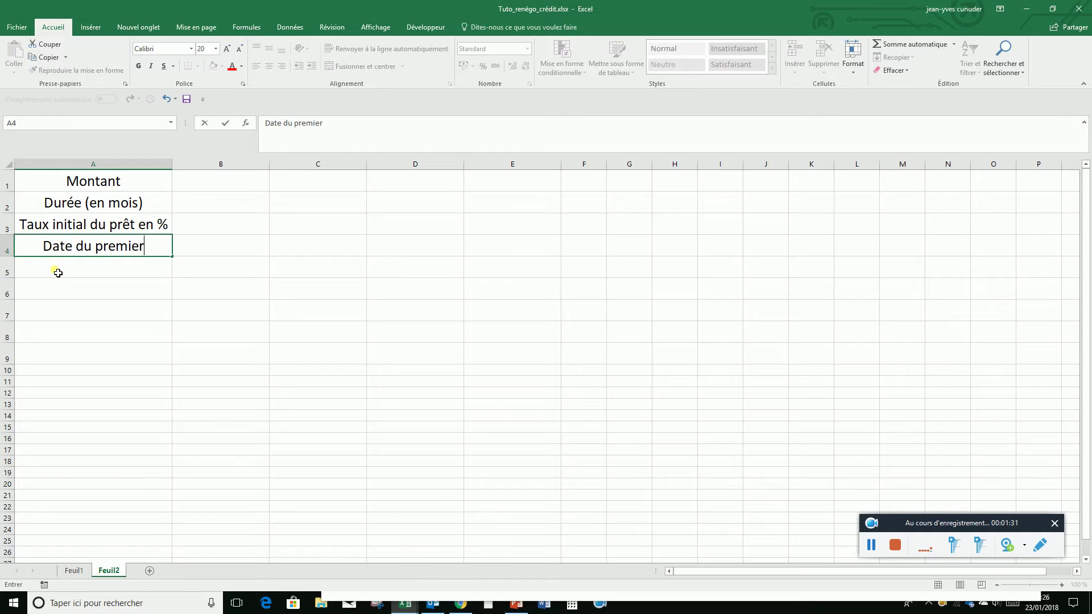
{"action": "type", "text": " du prêt"}
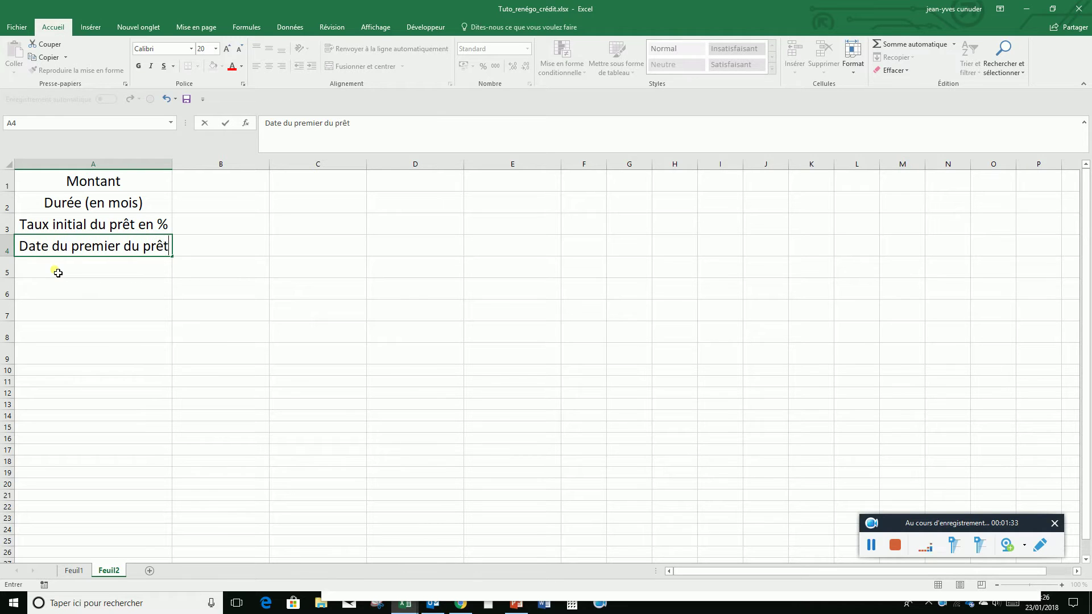
{"action": "key", "text": "Return"}
Leave row 5 empty and enter the label "Mensualité" in cell A6
{"action": "key", "text": "Return"}
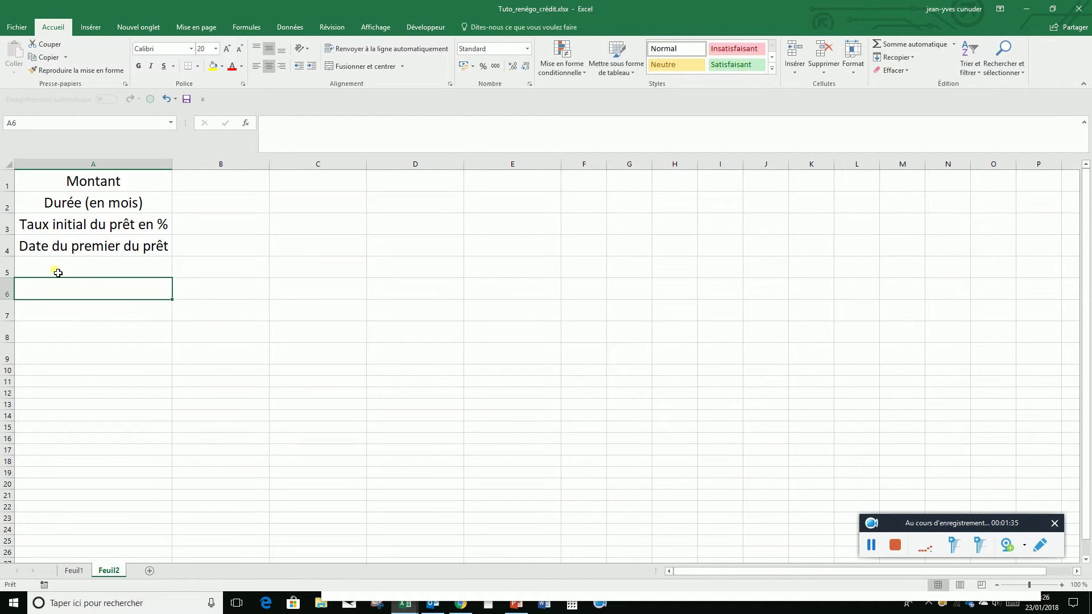
{"action": "type", "text": "Mensualité"}
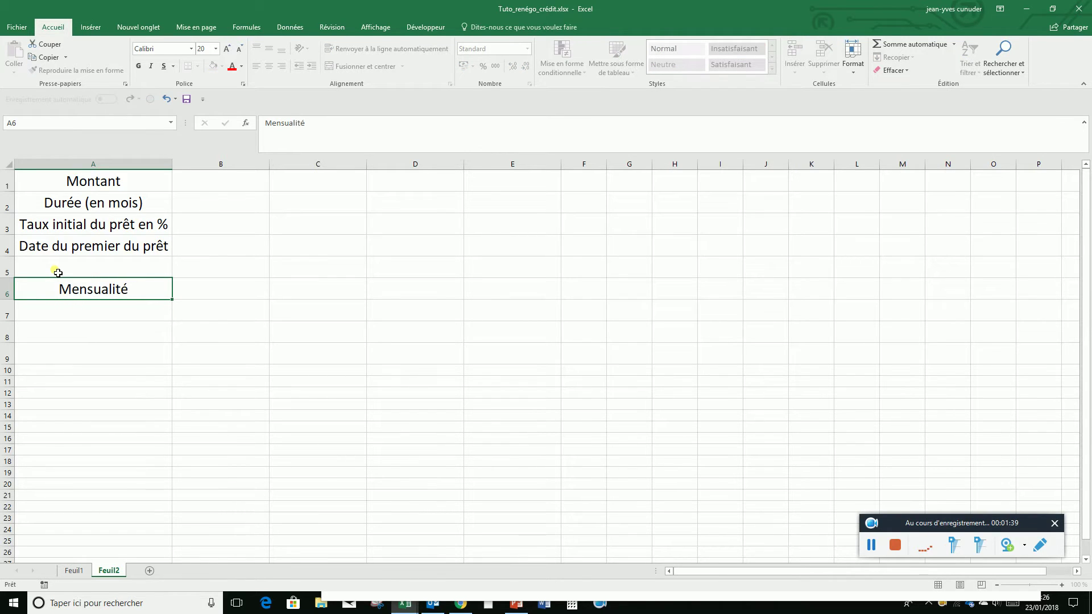
{"action": "key", "text": "Return"}
Enter "Taux assurance 1" in cell A8 and extend the series down to cell A9
{"action": "key", "text": "Return"}
{"action": "type", "text": "T"}
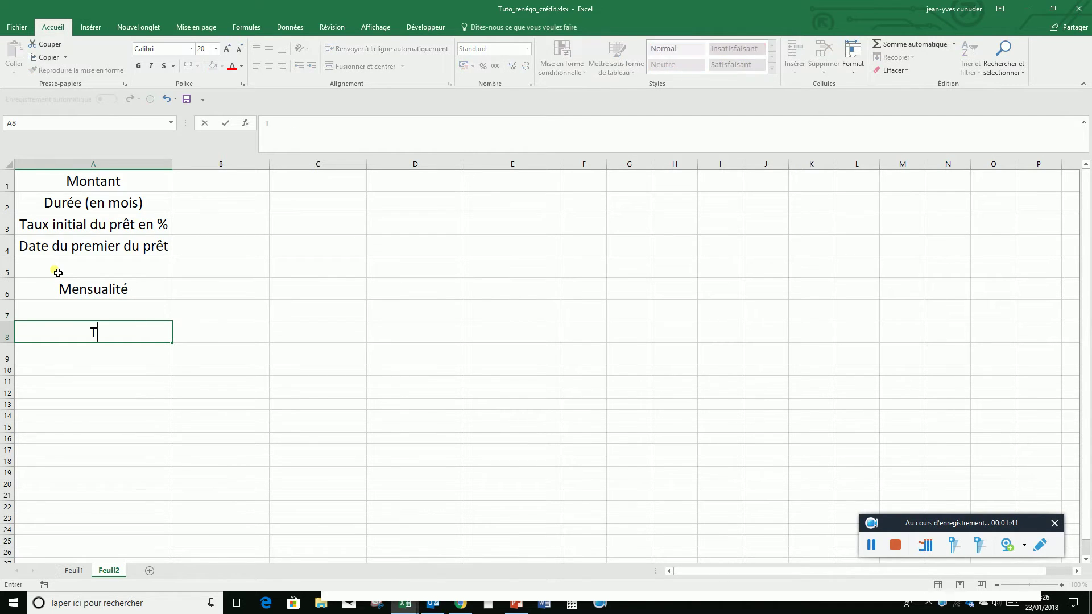
{"action": "type", "text": "aux assurance"}
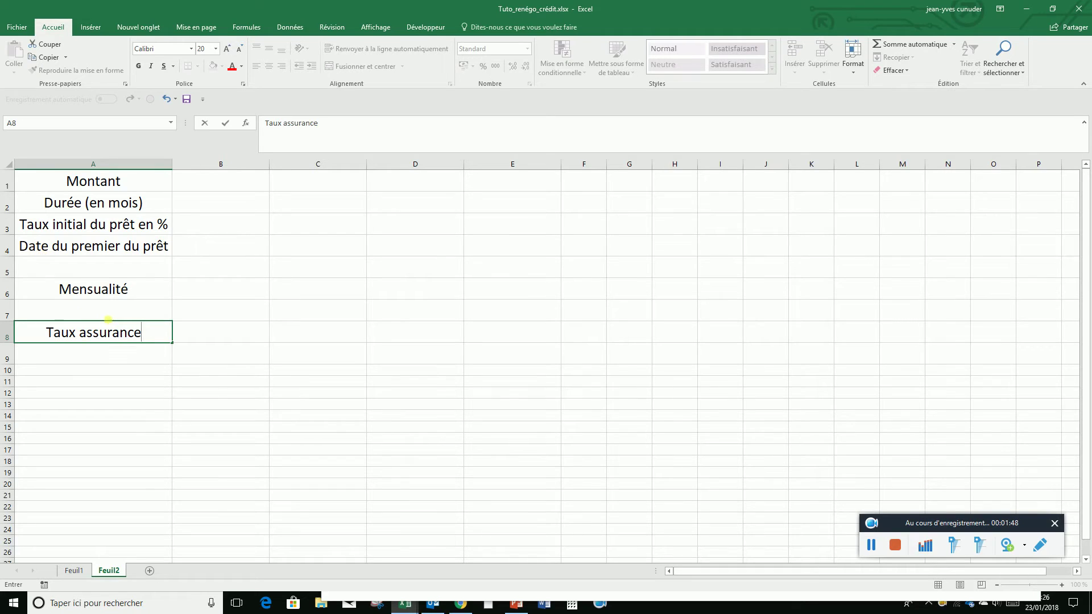
{"action": "left_click", "coordinate": [207, 316]}
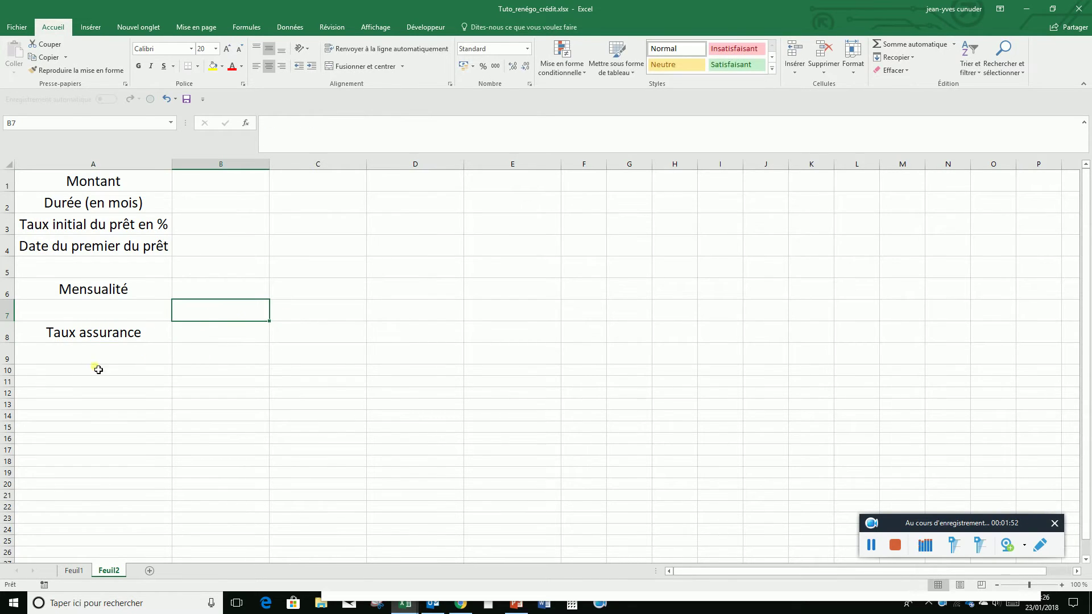
{"action": "left_click", "coordinate": [88, 339]}
{"action": "left_click", "coordinate": [332, 130]}
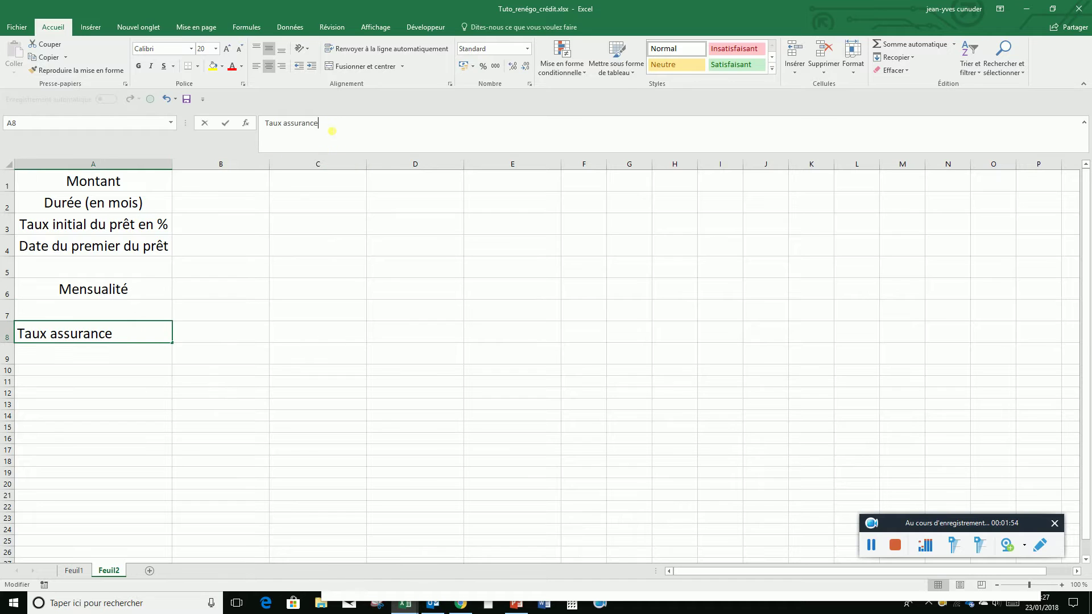
{"action": "type", "text": "1"}
{"action": "key", "text": "Return"}
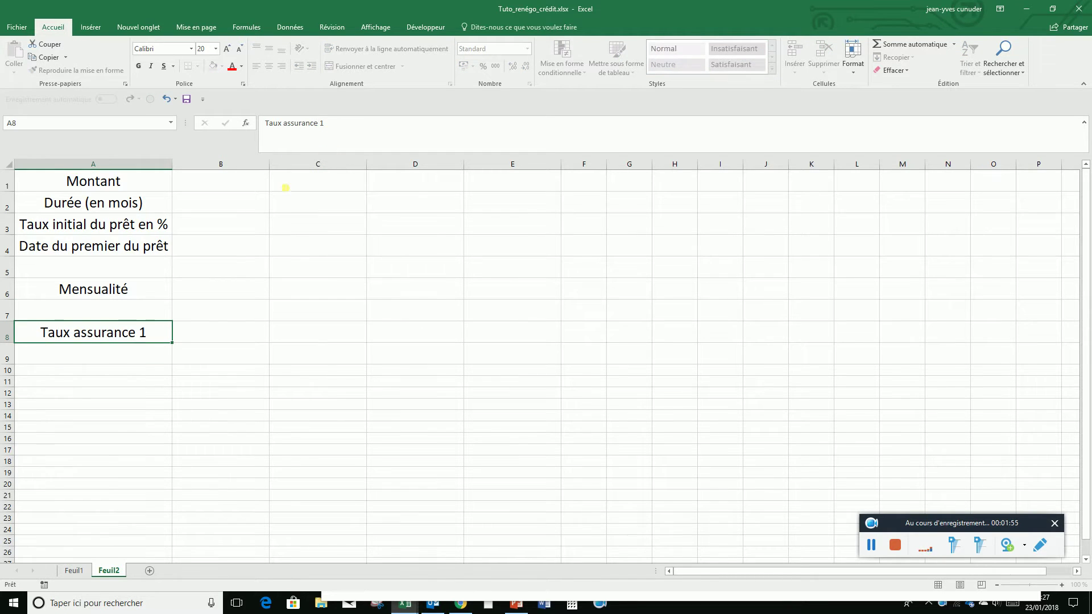
{"action": "left_click", "coordinate": [166, 329]}
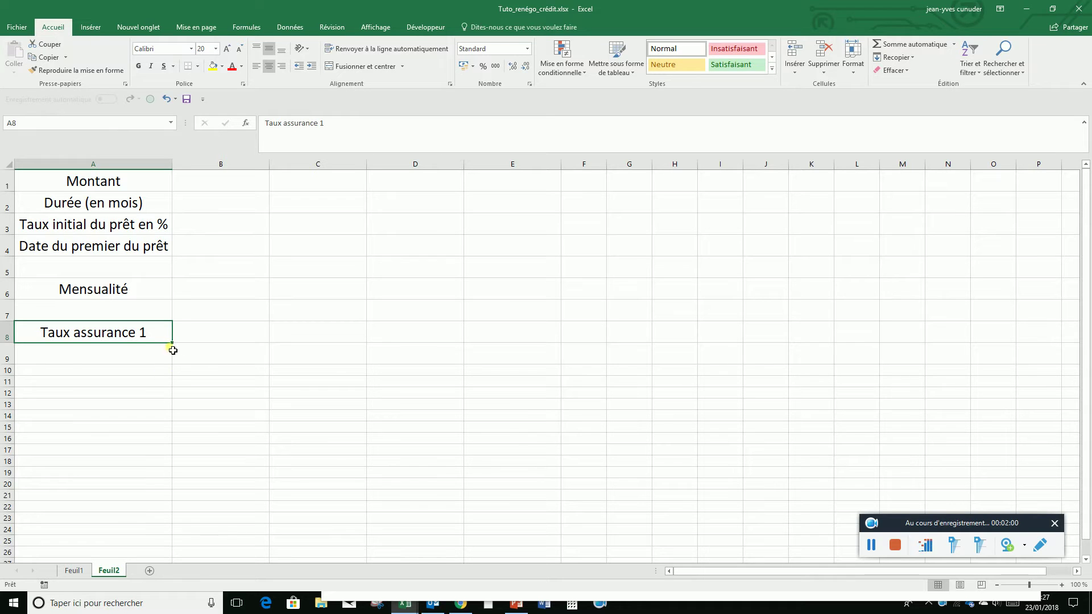
{"action": "left_click_drag", "start_coordinate": [176, 349], "coordinate": [174, 362]}
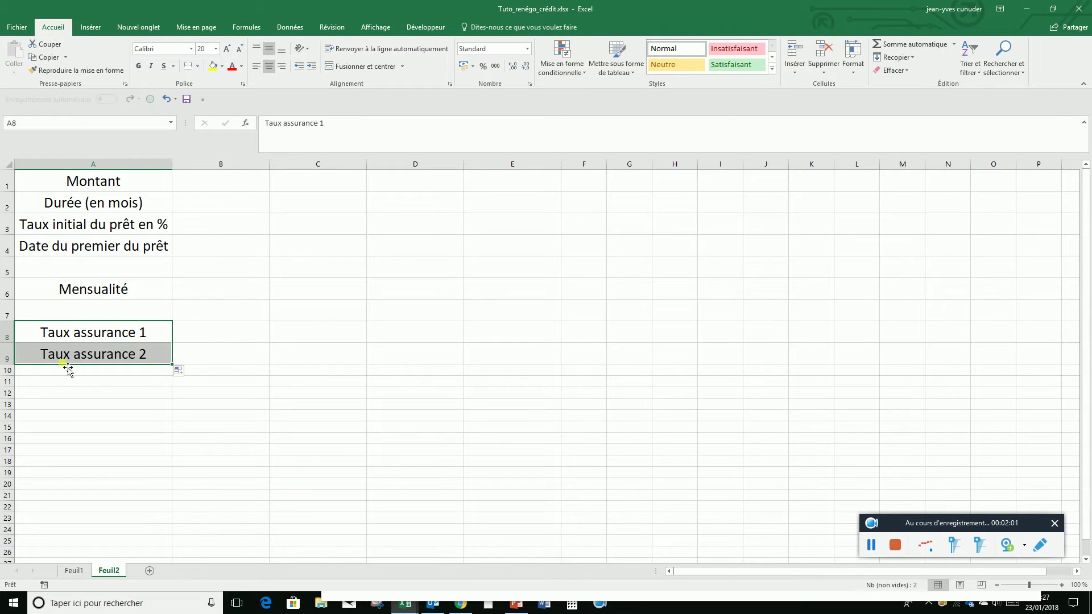
Copy the formatting of row 7 onto the block of smaller rows starting at row 10
{"action": "left_click", "coordinate": [9, 311]}
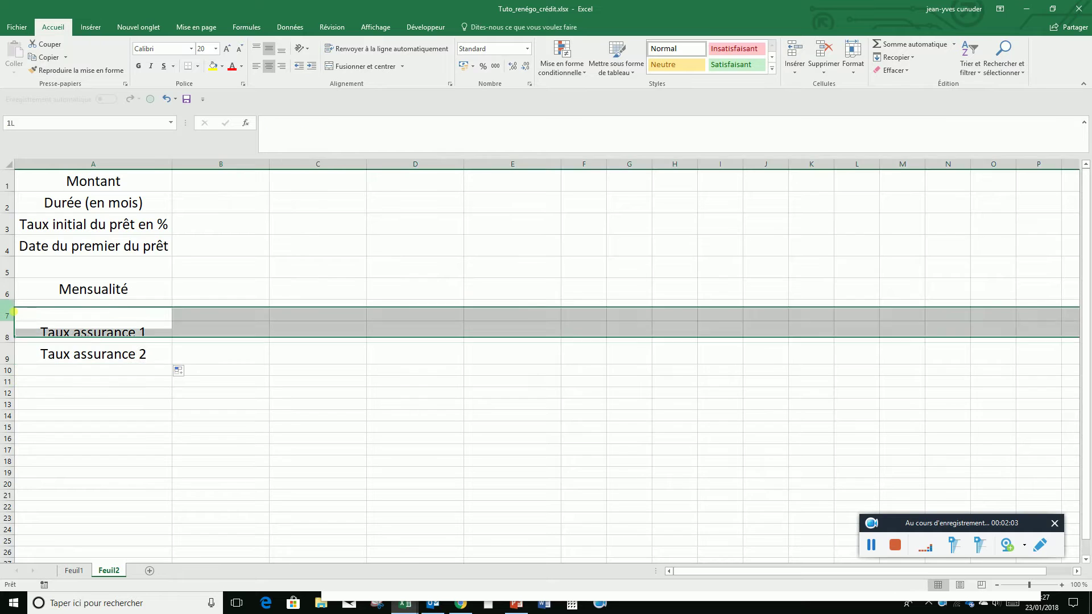
{"action": "left_click", "coordinate": [79, 69]}
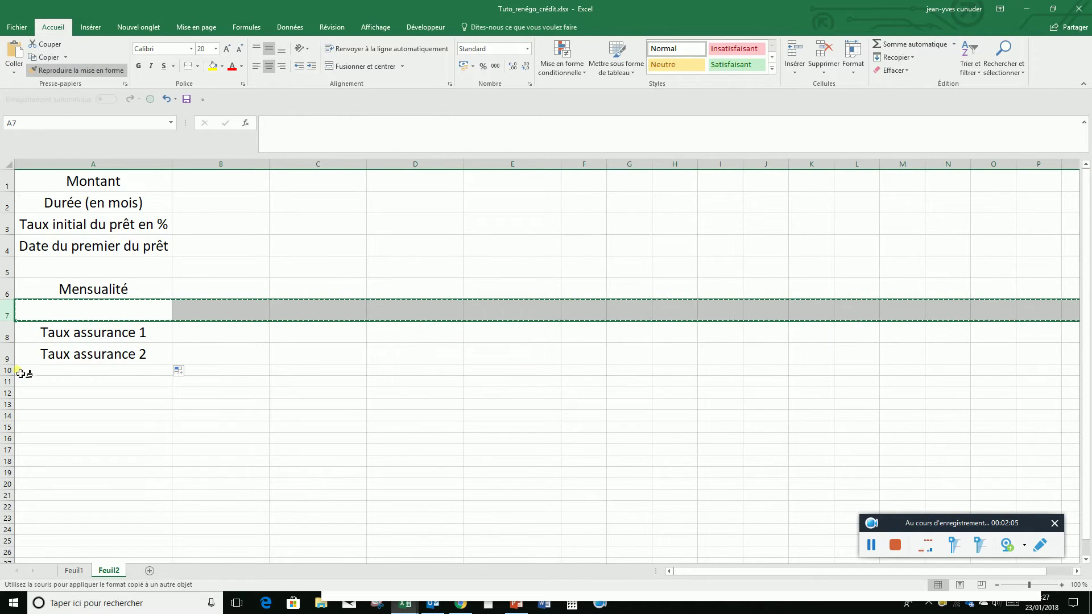
{"action": "left_click_drag", "start_coordinate": [12, 373], "coordinate": [11, 500]}
{"action": "left_click", "coordinate": [236, 360]}
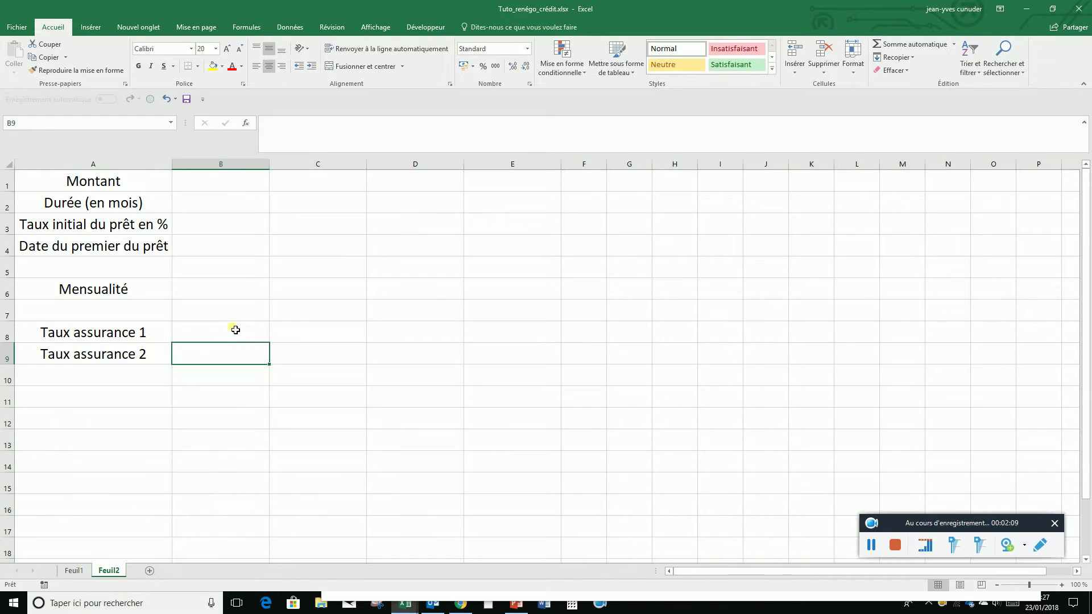
Enter the column heading "Quotité" in cell C7, above the insurance rate rows
{"action": "left_click", "coordinate": [288, 317]}
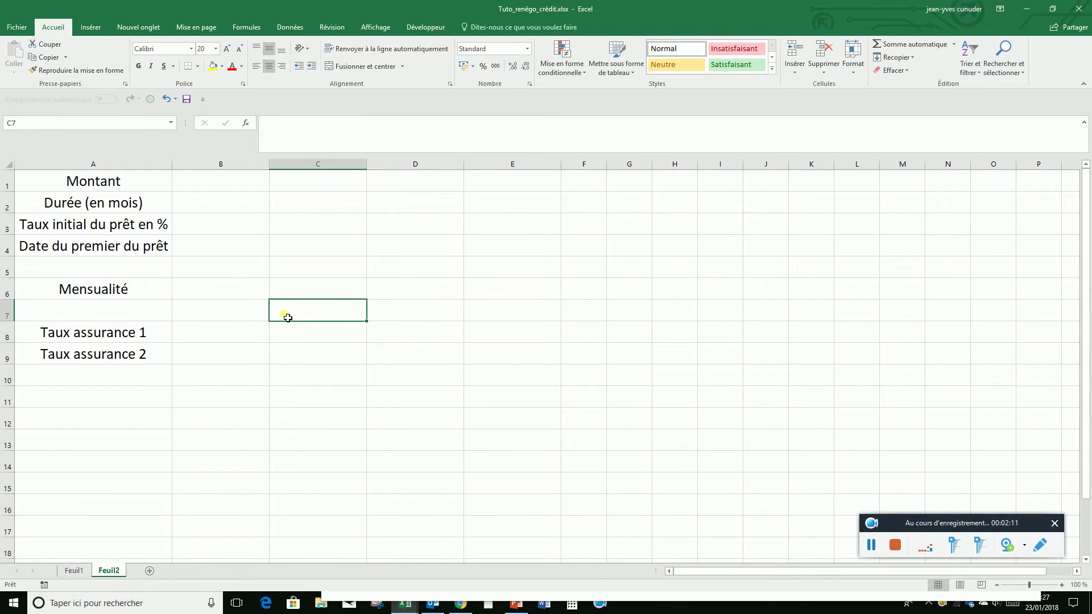
{"action": "type", "text": "Quotit"}
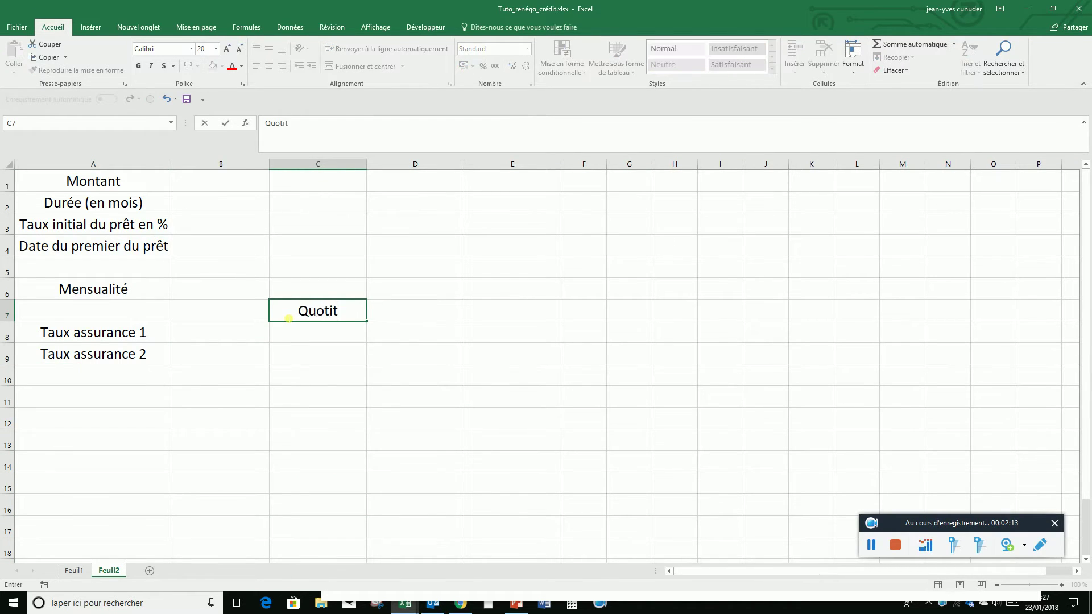
{"action": "type", "text": "é"}
{"action": "key", "text": "Return"}
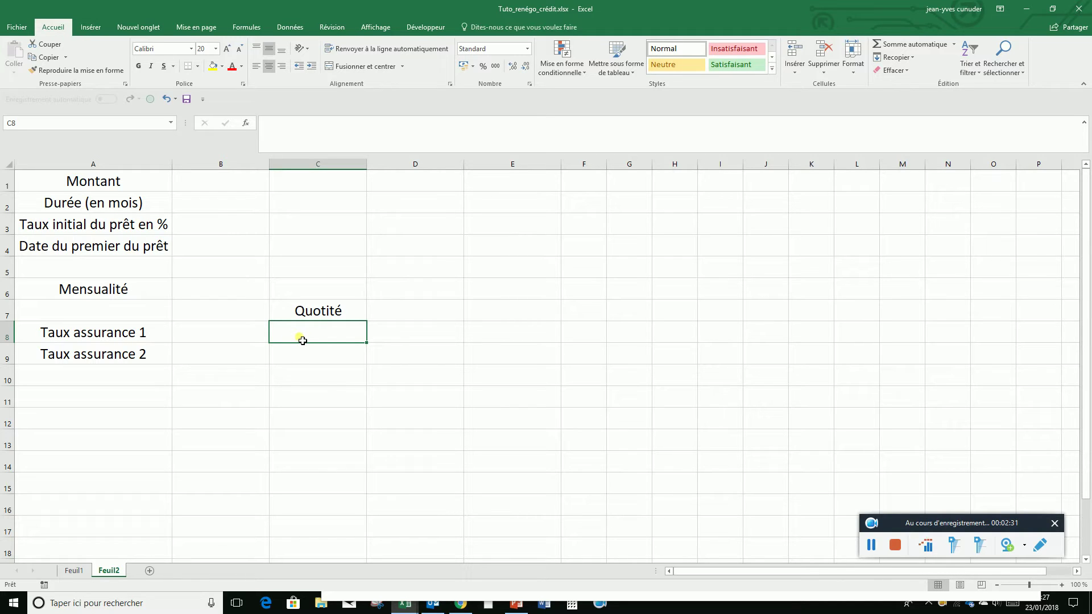
Format cells B8:D9 as percentages with two decimal places
{"action": "left_click_drag", "start_coordinate": [258, 339], "coordinate": [390, 361]}
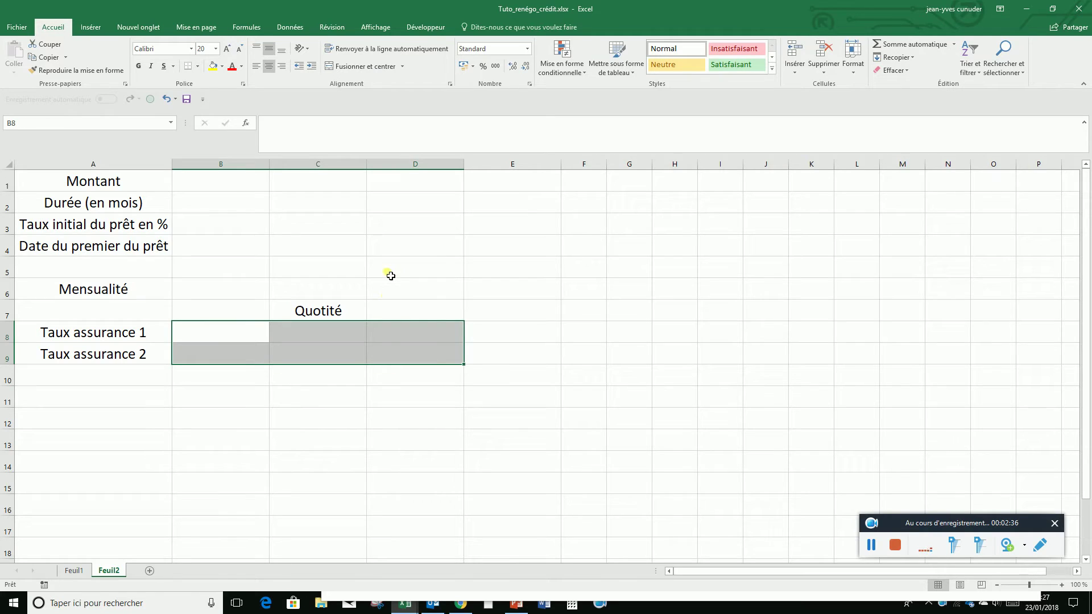
{"action": "left_click", "coordinate": [482, 67]}
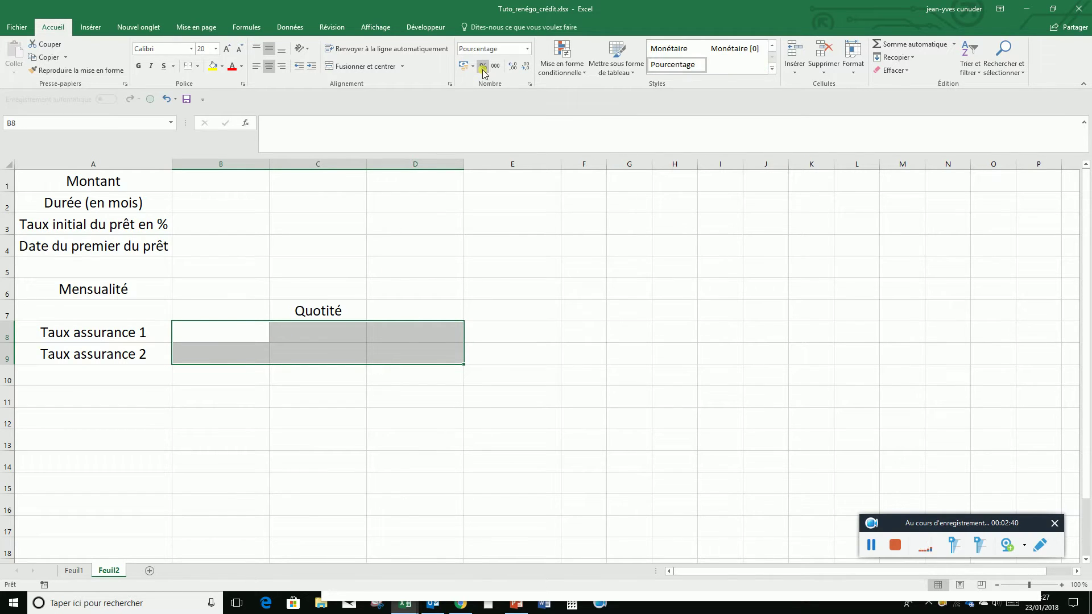
{"action": "left_click", "coordinate": [513, 69]}
{"action": "left_click", "coordinate": [514, 68]}
{"action": "left_click", "coordinate": [514, 69]}
Enter the insurance rates 0,2% in cell B8 and 0,25% in cell B9
{"action": "left_click", "coordinate": [268, 336]}
{"action": "type", "text": "0,2"}
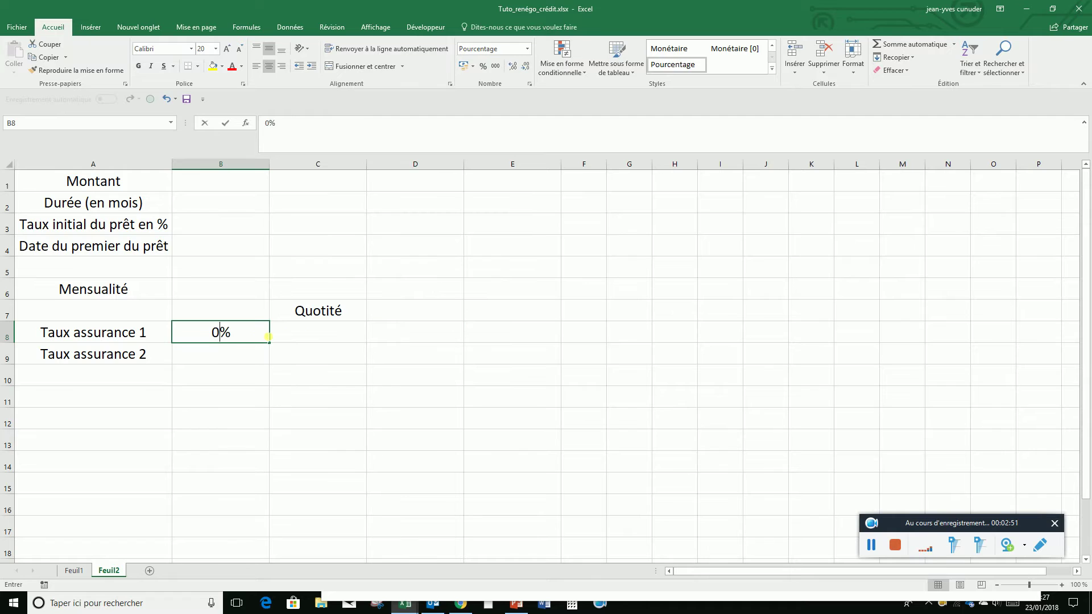
{"action": "key", "text": "Return"}
{"action": "type", "text": "0,"}
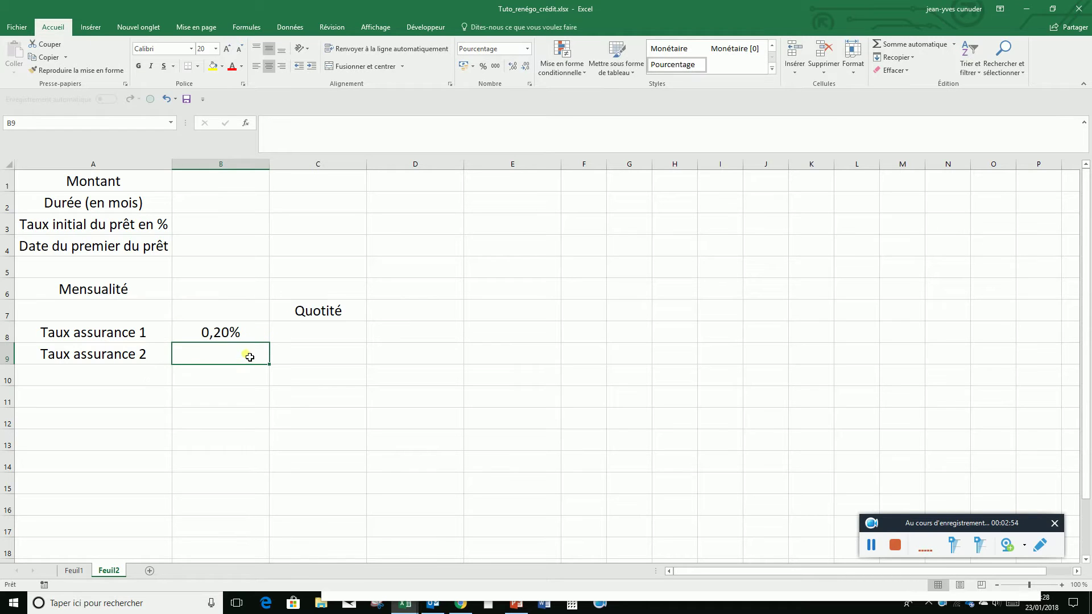
{"action": "type", "text": "25"}
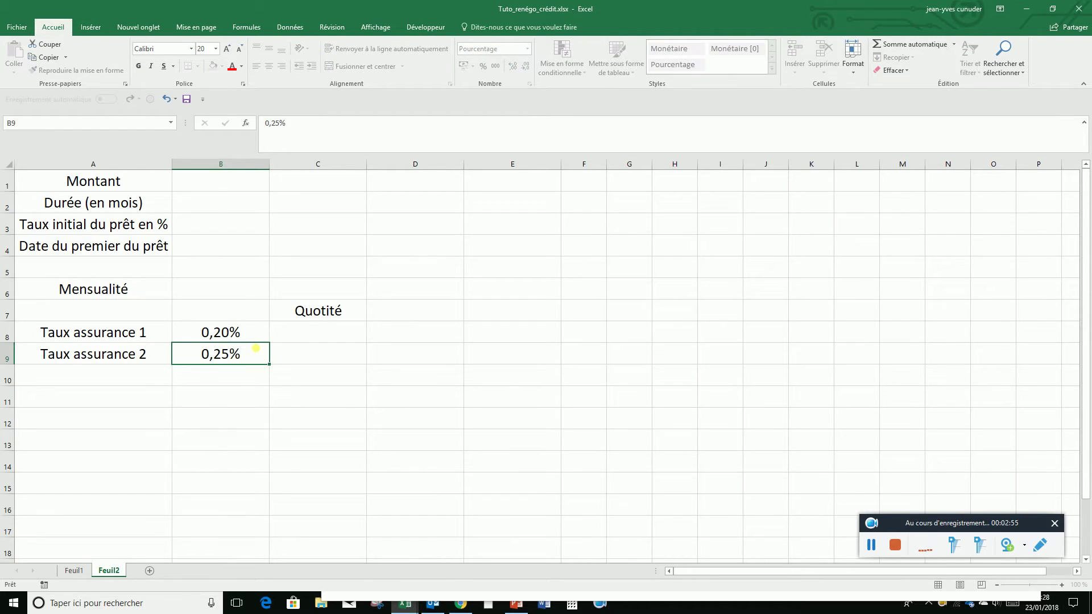
{"action": "key", "text": "Return"}
Enter the quotas 50% in C8 and 60% in C9, and total them with AutoSum in C10
{"action": "left_click", "coordinate": [291, 336]}
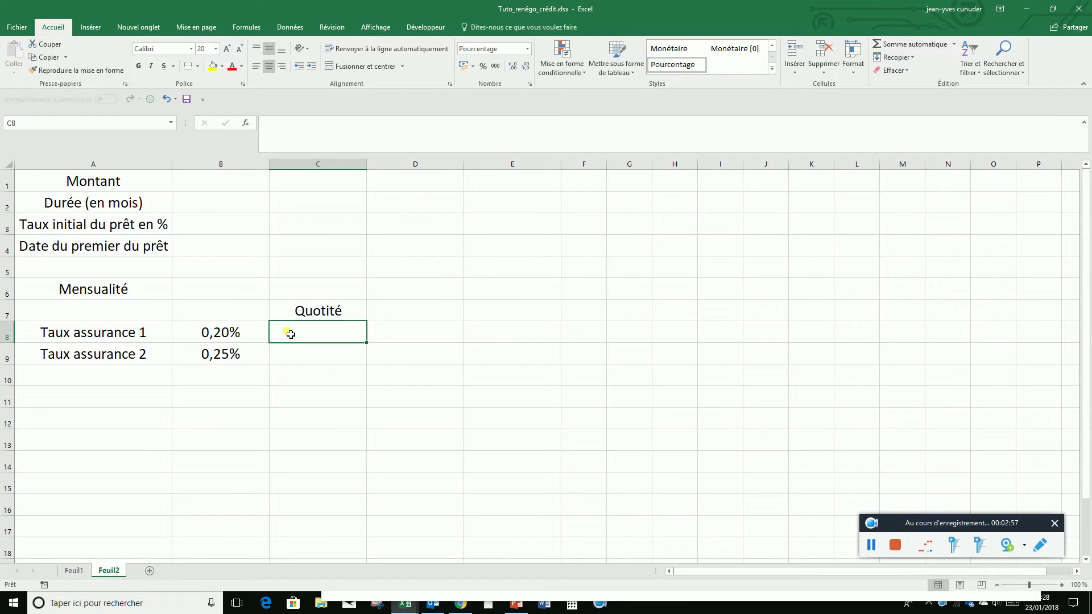
{"action": "type", "text": "500"}
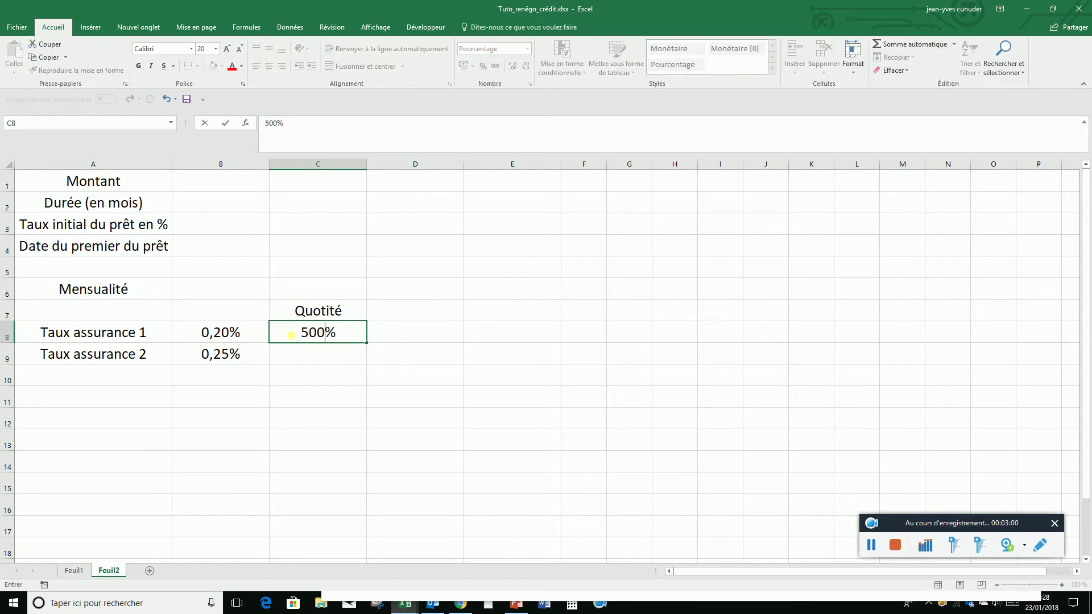
{"action": "key", "text": "BackSpace"}
{"action": "key", "text": "Return"}
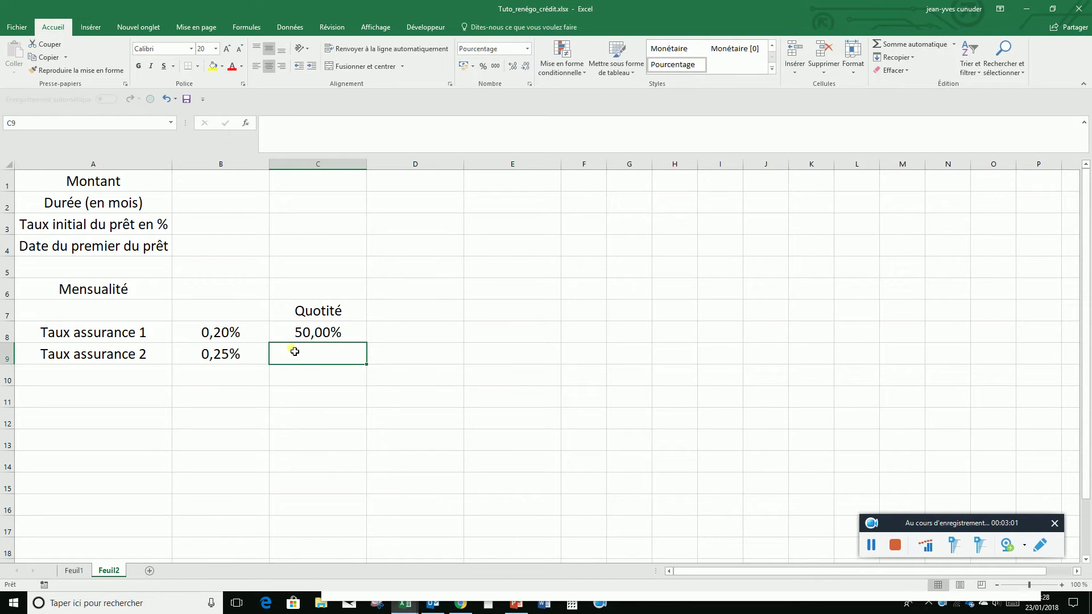
{"action": "type", "text": "60"}
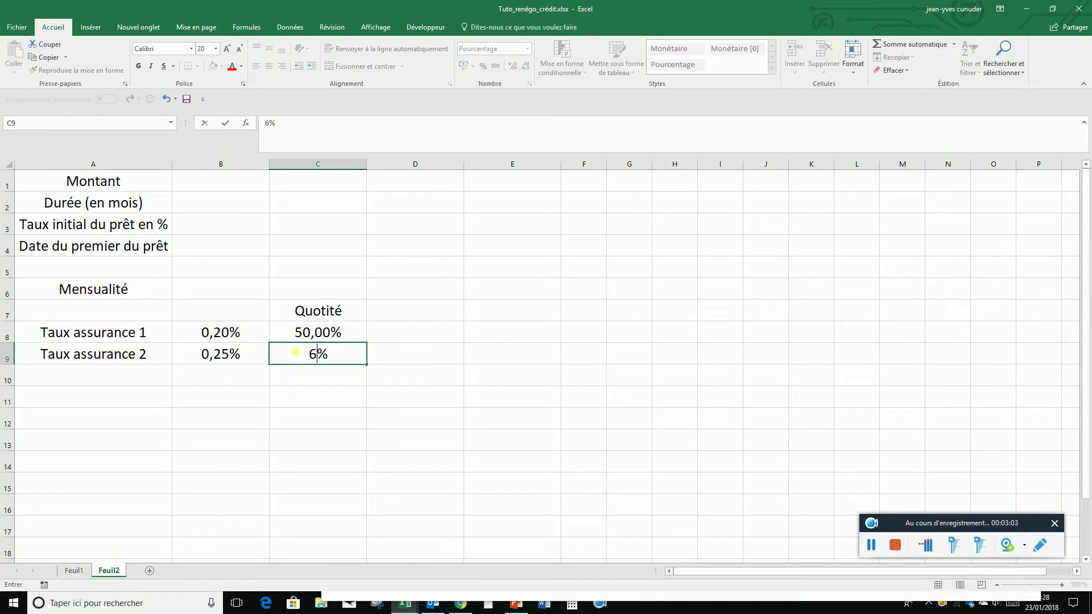
{"action": "key", "text": "Return"}
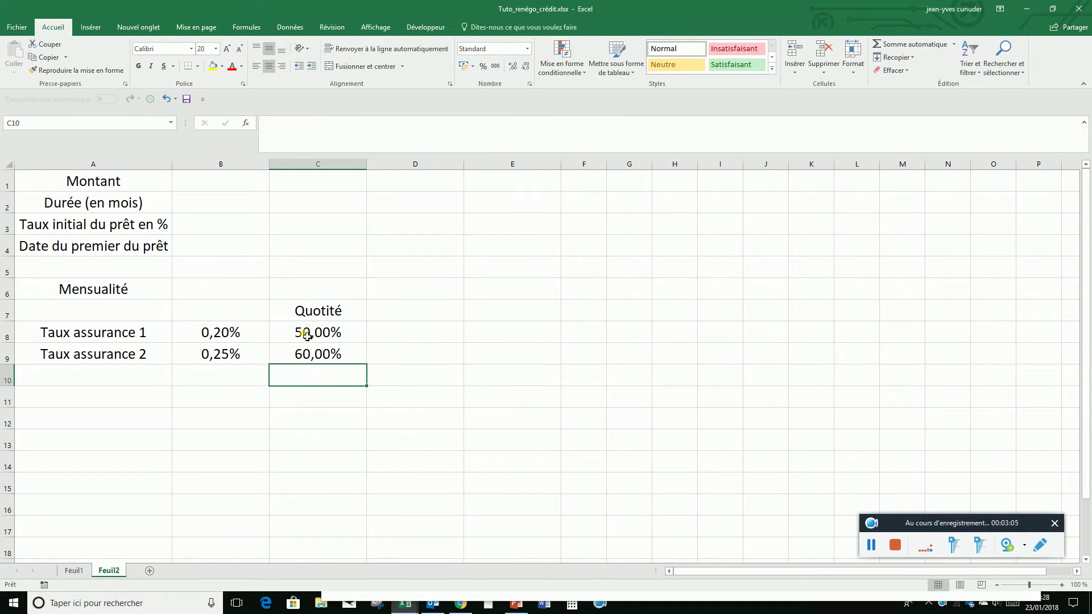
{"action": "left_click_drag", "start_coordinate": [303, 339], "coordinate": [304, 371]}
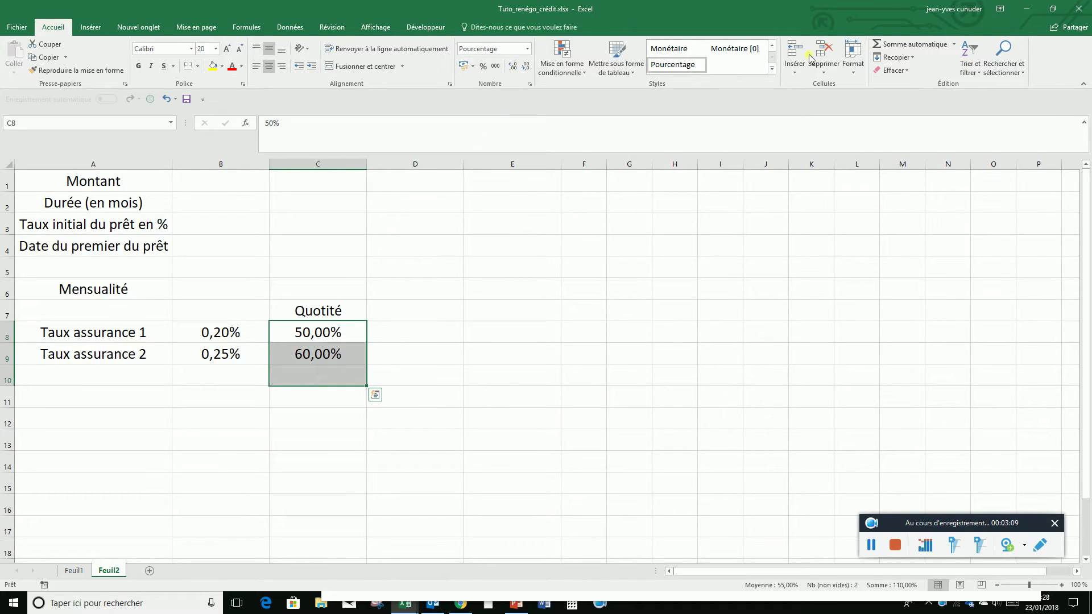
{"action": "left_click", "coordinate": [911, 44]}
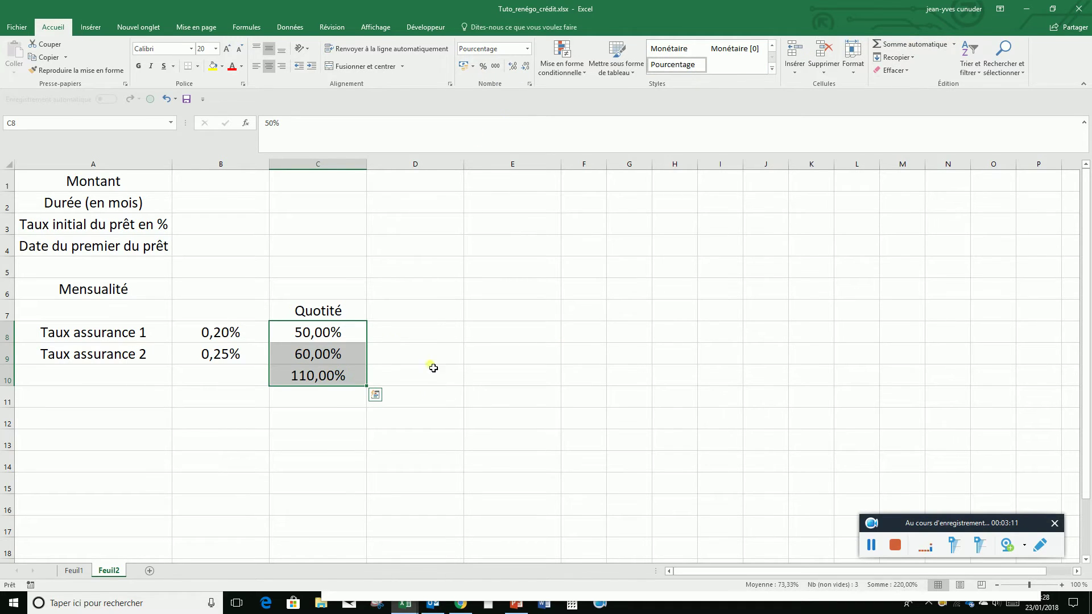
Multiply quota by insurance rate in D8 with the formula =C8*B8 and fill it down to D9
{"action": "left_click", "coordinate": [396, 338]}
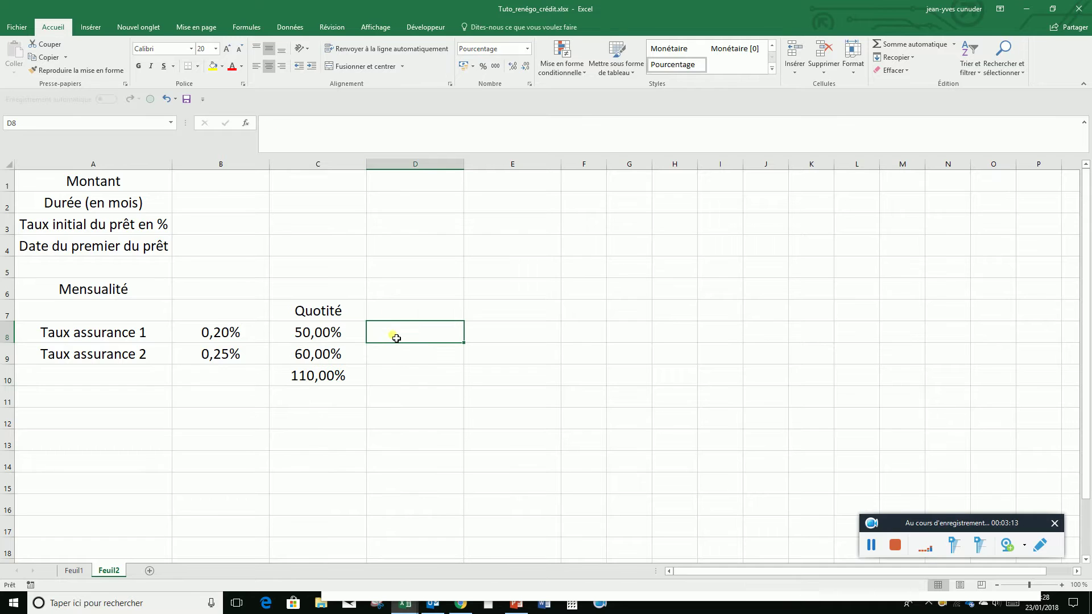
{"action": "type", "text": "="}
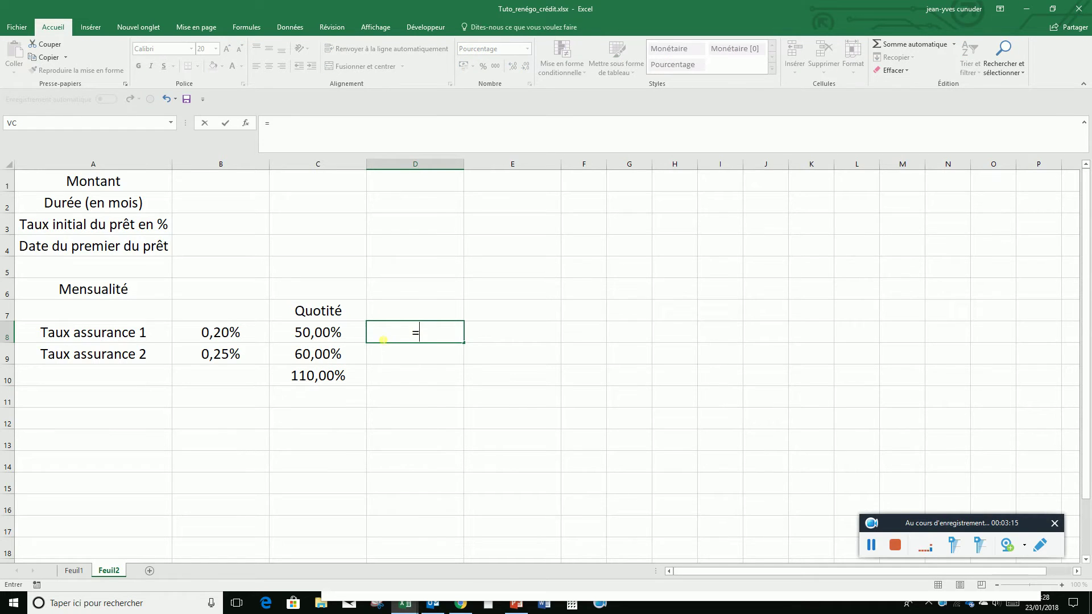
{"action": "left_click", "coordinate": [307, 335]}
{"action": "type", "text": "*"}
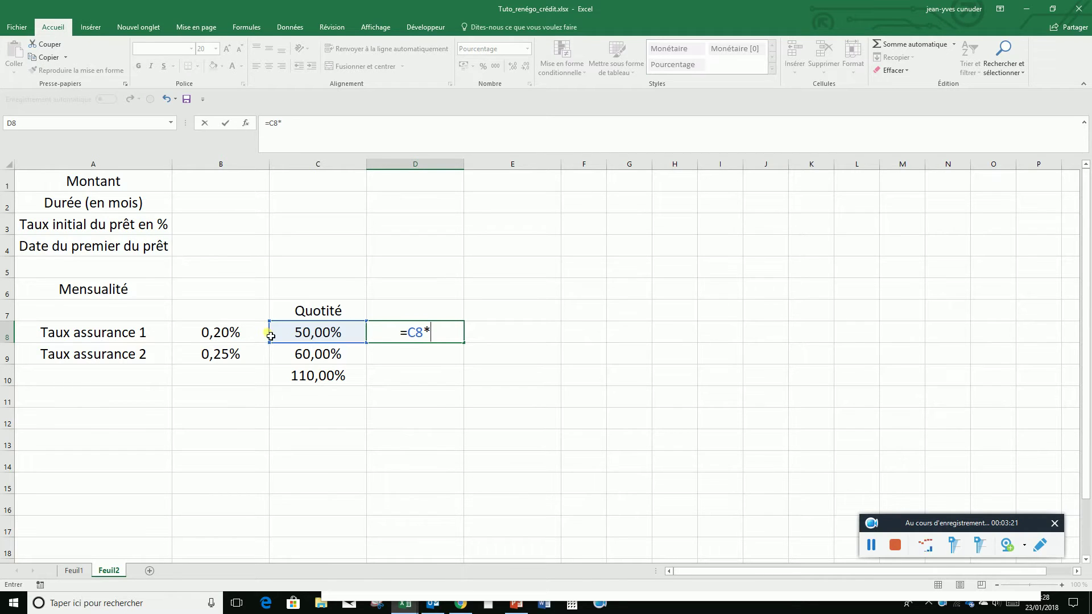
{"action": "left_click", "coordinate": [229, 336]}
{"action": "key", "text": "Return"}
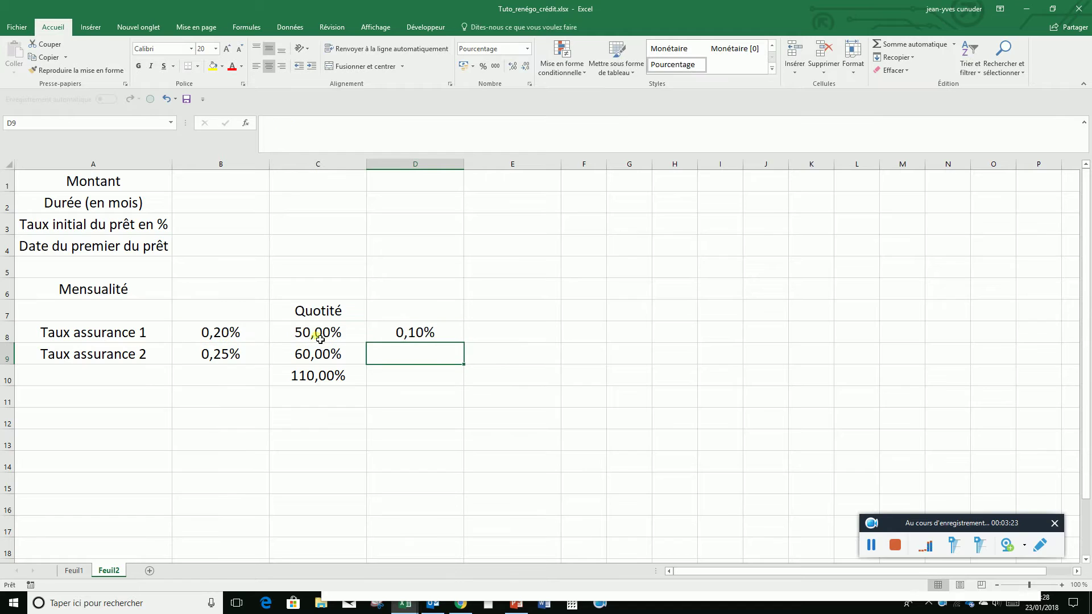
{"action": "left_click", "coordinate": [407, 334]}
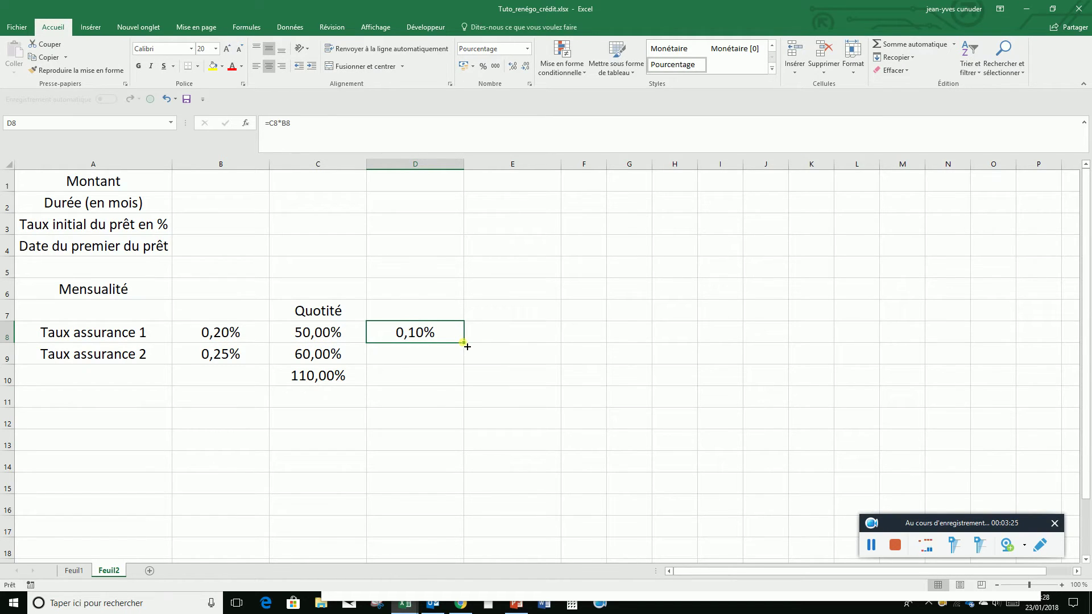
{"action": "left_click_drag", "start_coordinate": [464, 346], "coordinate": [493, 356]}
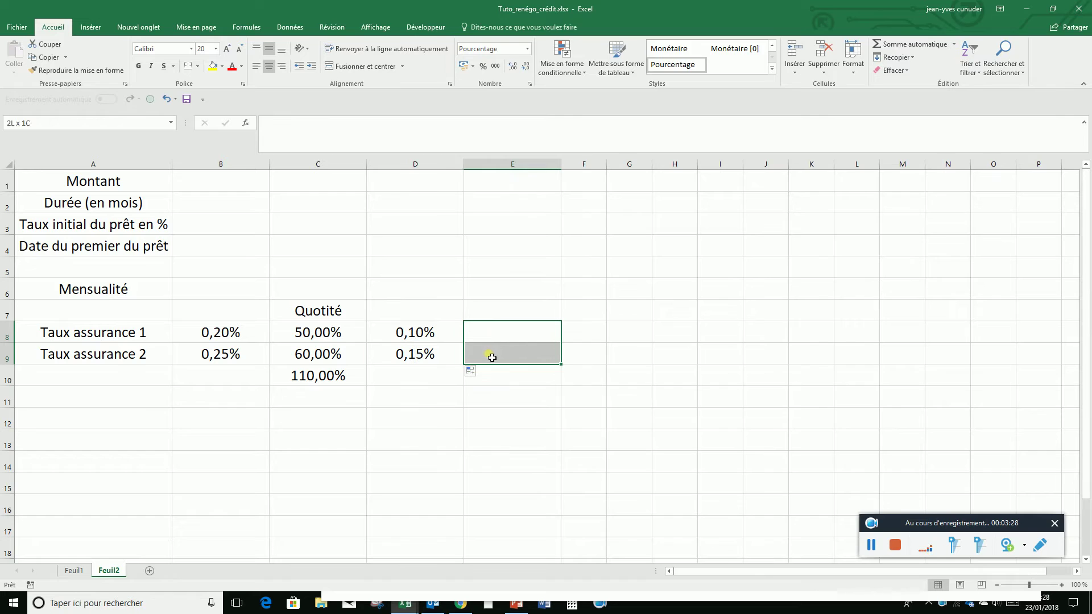
Merge and center cells E8:E9 and add the two weighted rates there with =D8+D9
{"action": "left_click", "coordinate": [364, 66]}
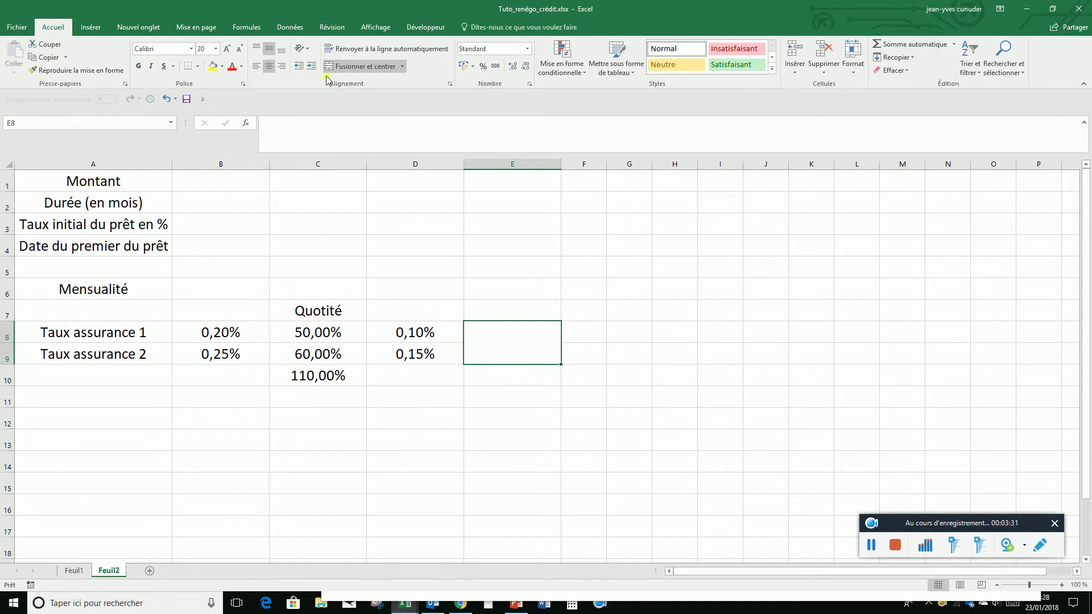
{"action": "type", "text": "="}
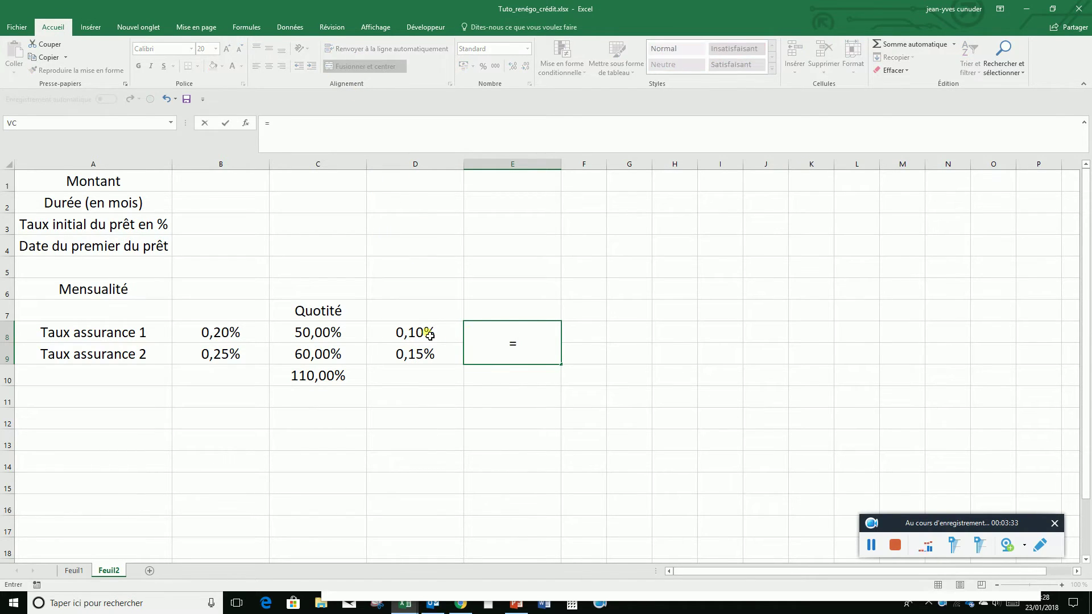
{"action": "left_click", "coordinate": [428, 334]}
{"action": "type", "text": "+"}
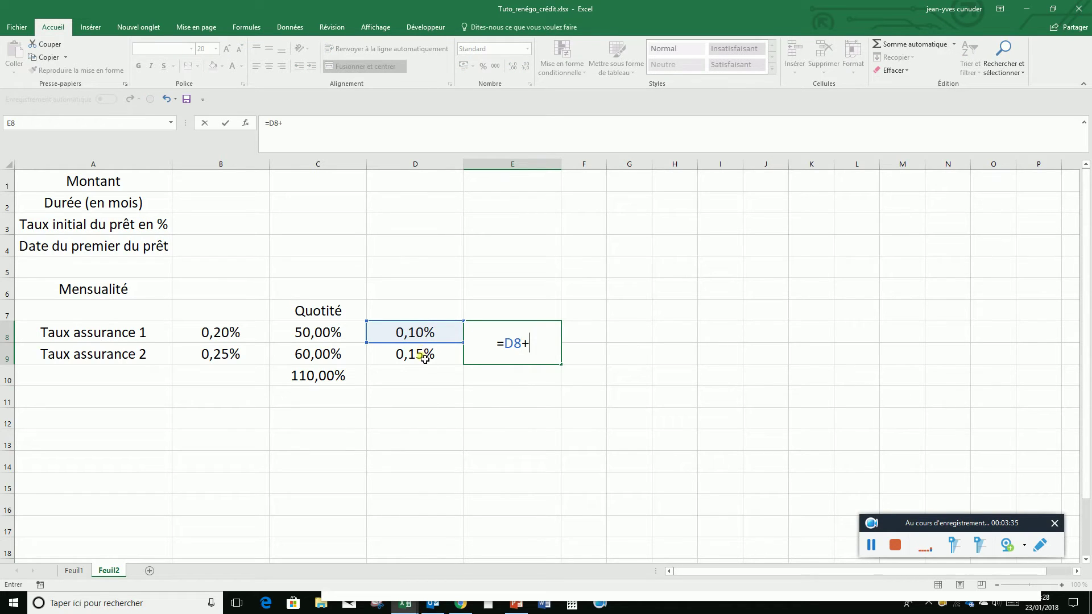
{"action": "left_click", "coordinate": [428, 358]}
{"action": "key", "text": "Return"}
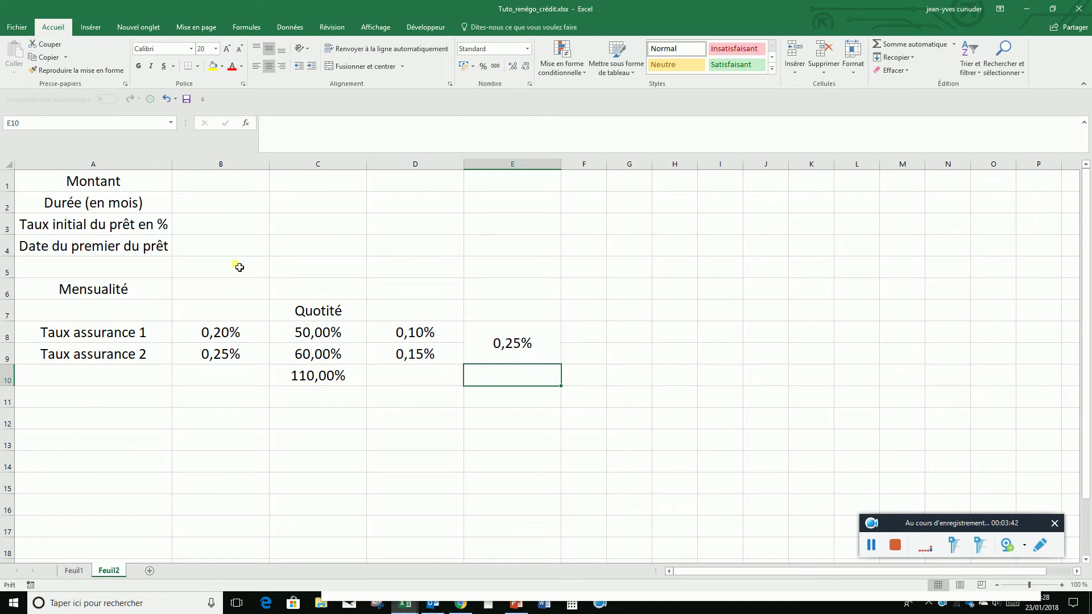
Enter the loan amount 100000 in cell B1 and apply the euro accounting format
{"action": "left_click", "coordinate": [227, 184]}
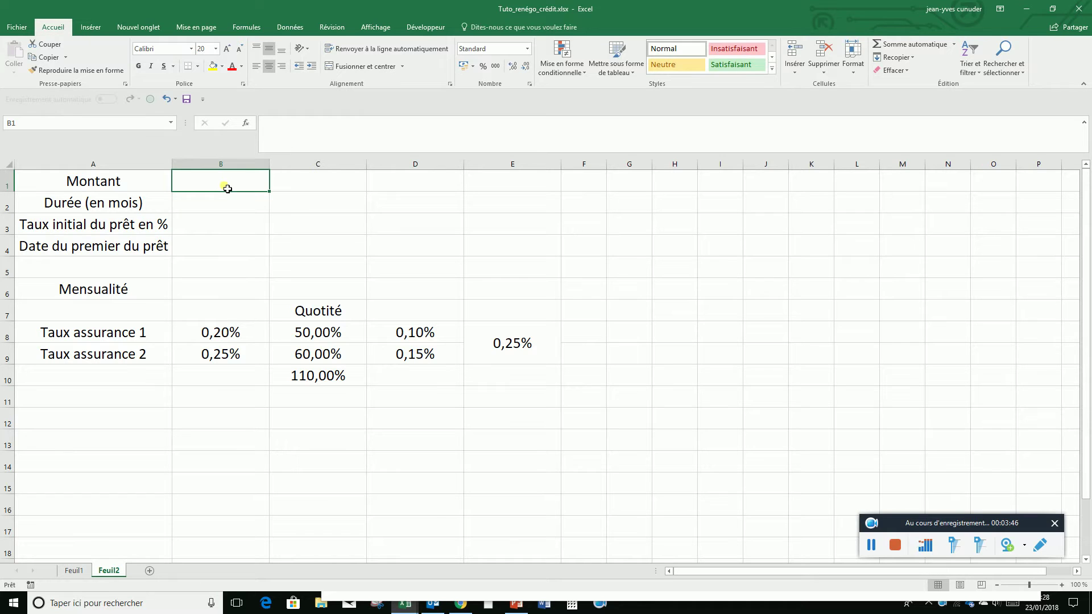
{"action": "type", "text": "10000"}
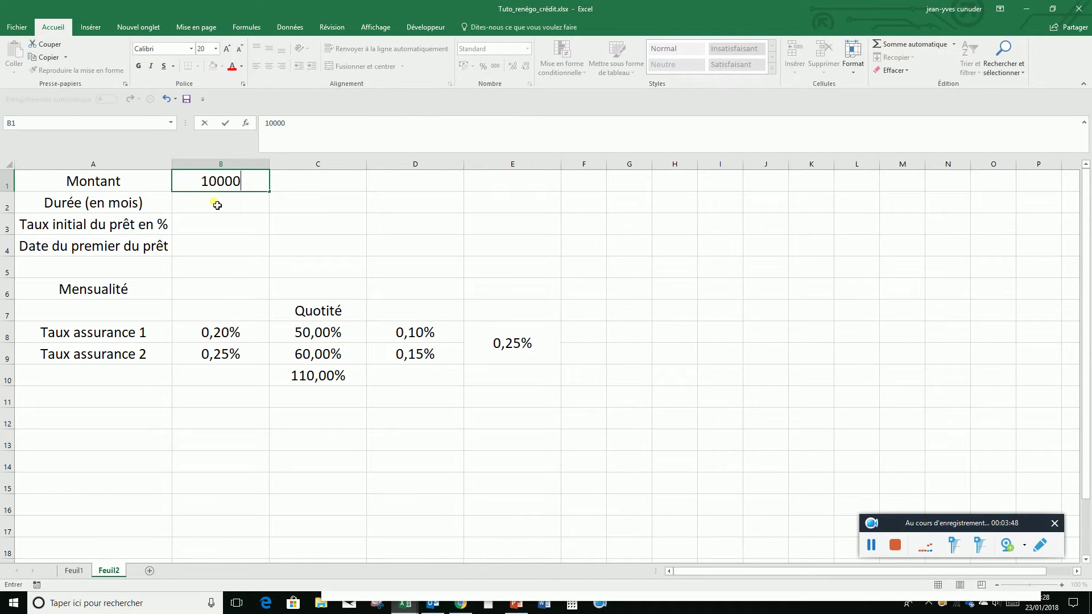
{"action": "type", "text": "0"}
{"action": "key", "text": "Return"}
{"action": "key", "text": "Up"}
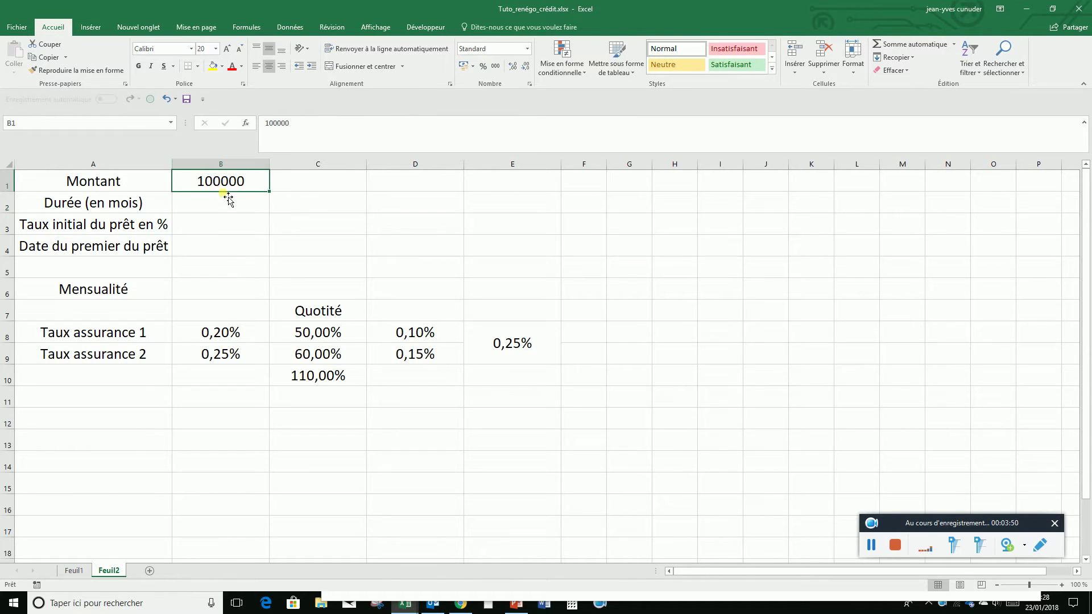
{"action": "left_click", "coordinate": [459, 66]}
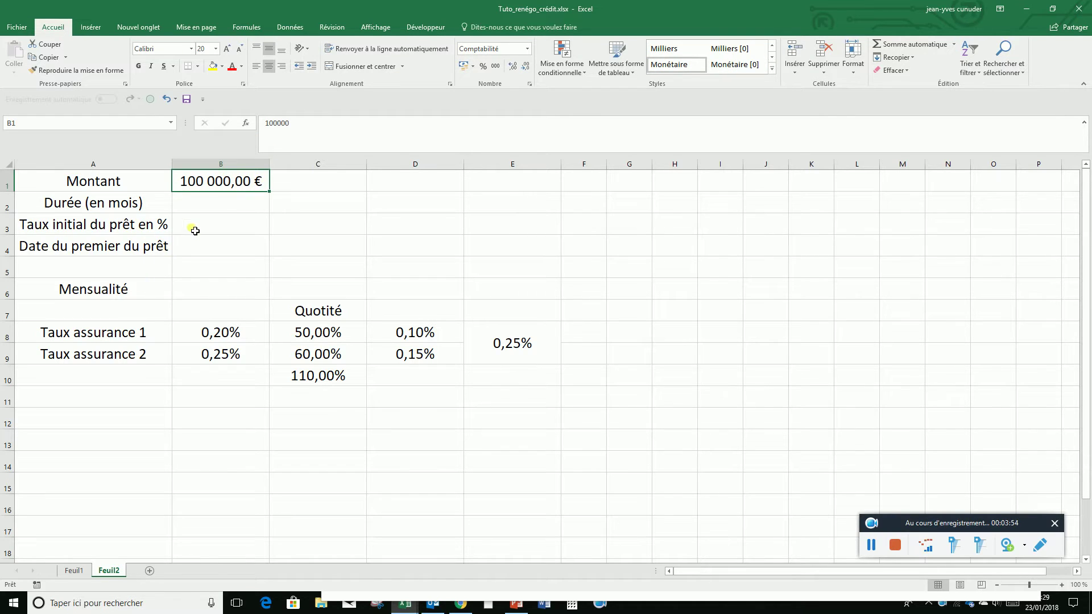
Enter the loan duration of 150 months in cell B2
{"action": "left_click", "coordinate": [209, 205]}
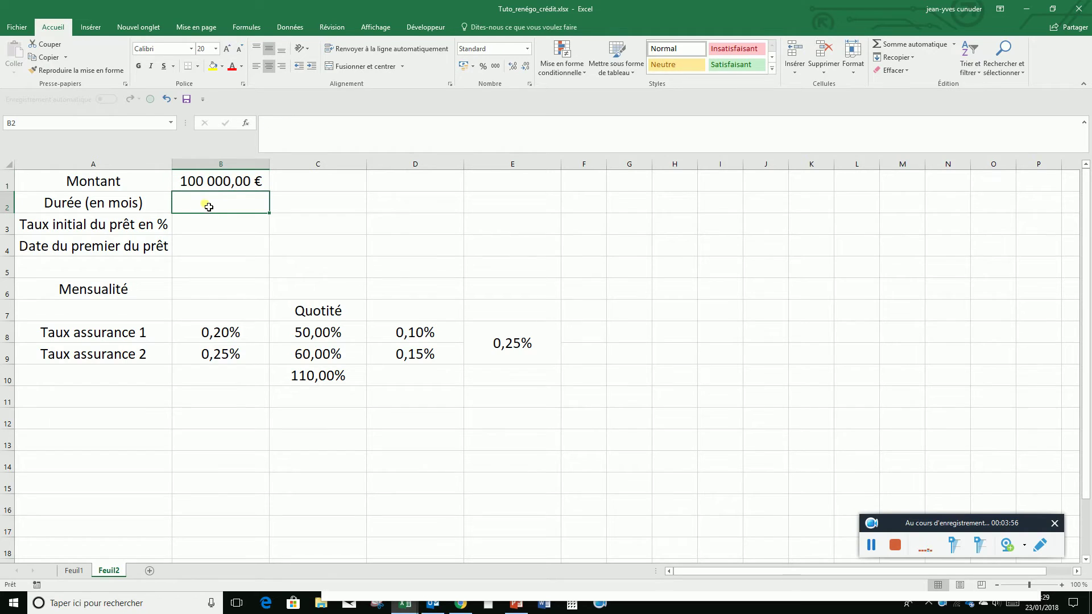
{"action": "type", "text": "150"}
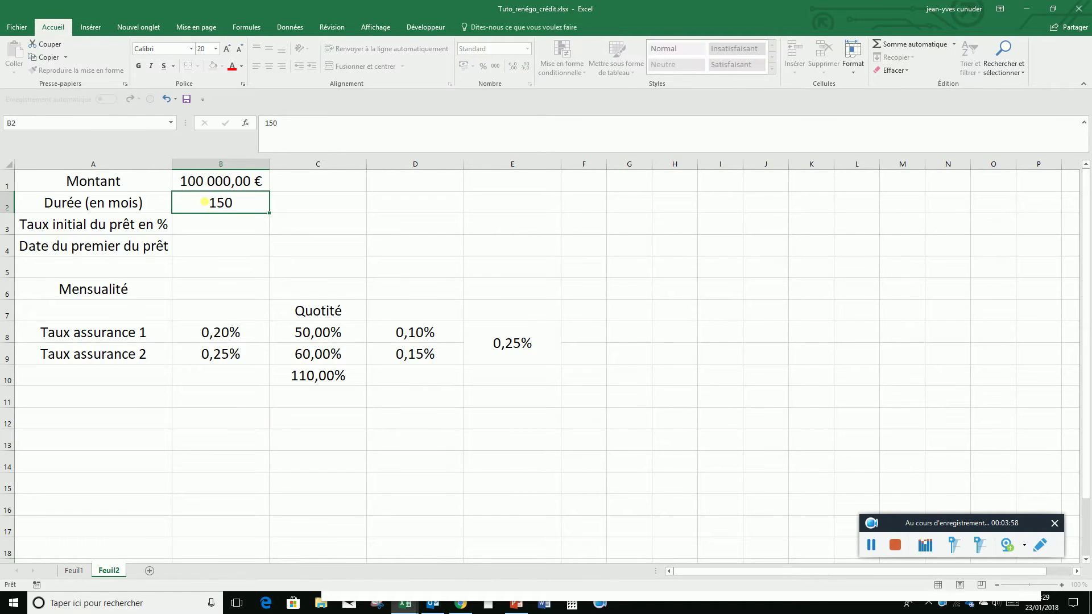
{"action": "key", "text": "Return"}
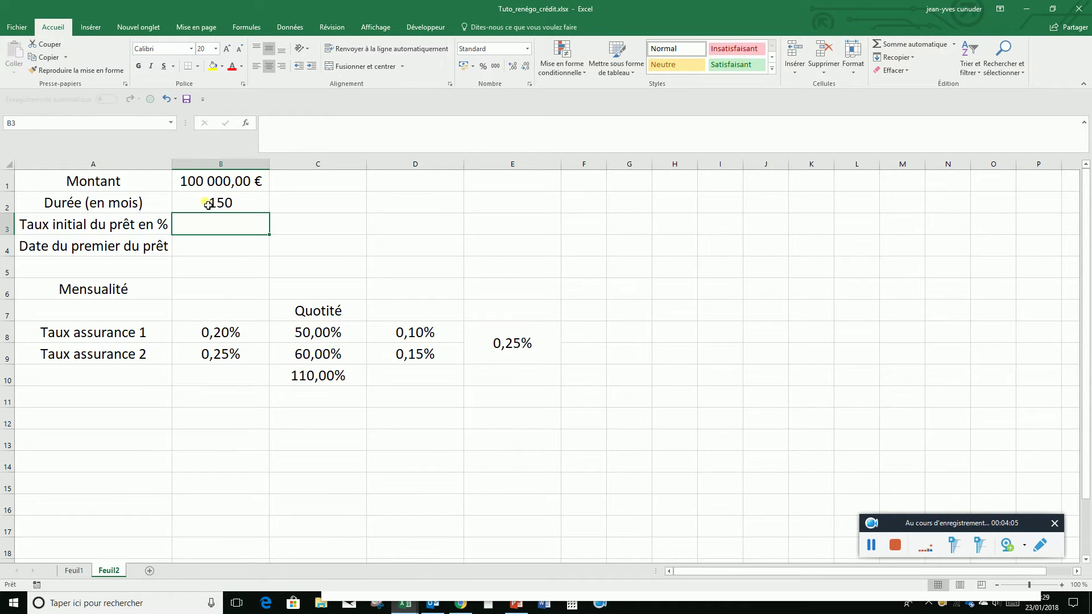
Define the custom number format #" mois" for the loan duration in cell B2
{"action": "left_click", "coordinate": [208, 206]}
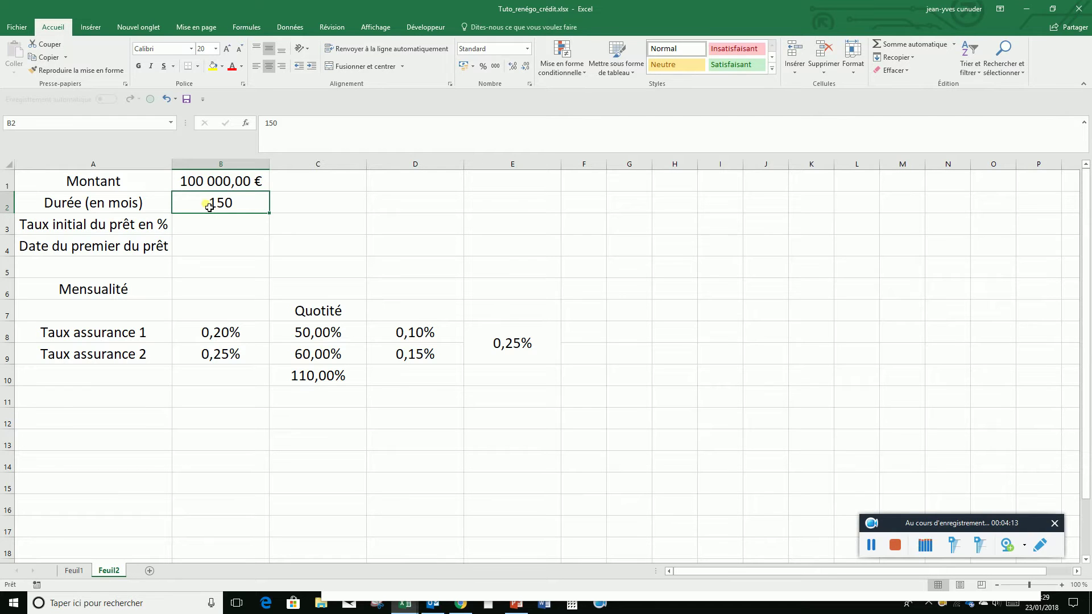
{"action": "right_click", "coordinate": [208, 207]}
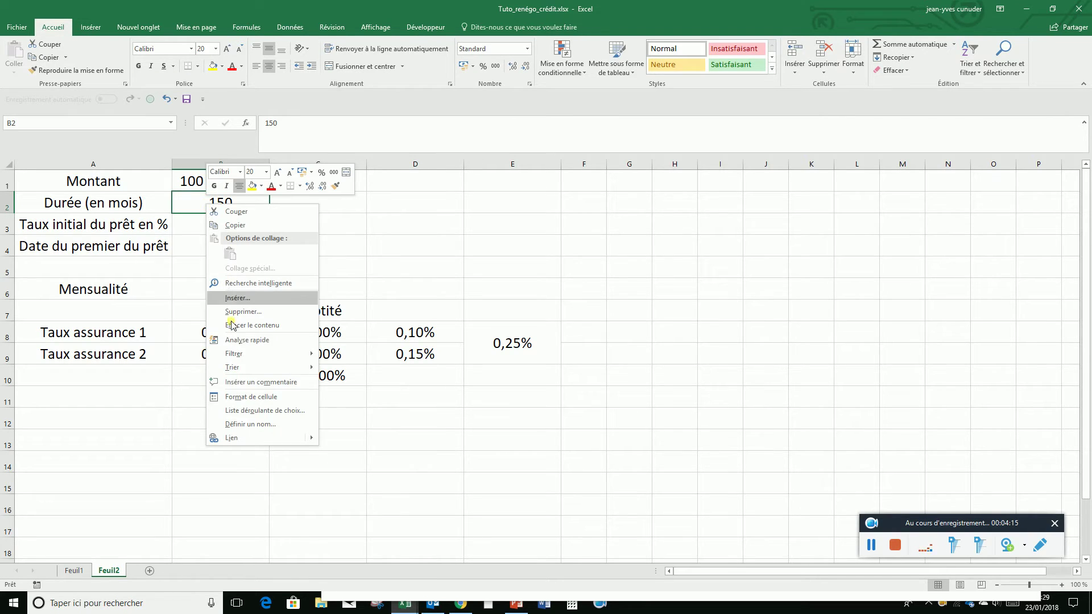
{"action": "left_click", "coordinate": [255, 398]}
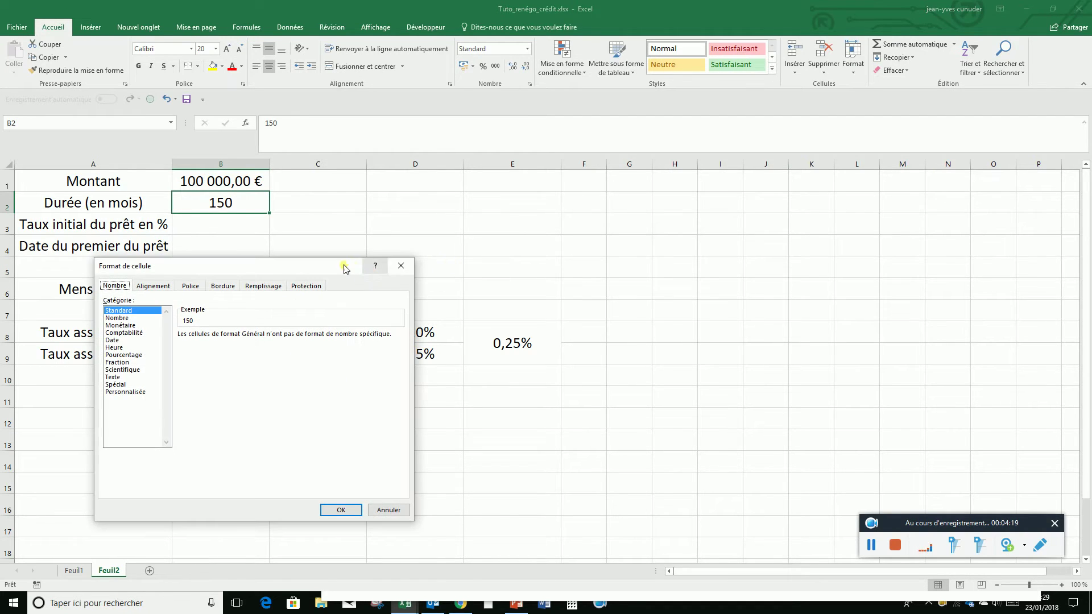
{"action": "left_click_drag", "start_coordinate": [349, 263], "coordinate": [406, 266]}
{"action": "left_click_drag", "start_coordinate": [513, 252], "coordinate": [814, 121]}
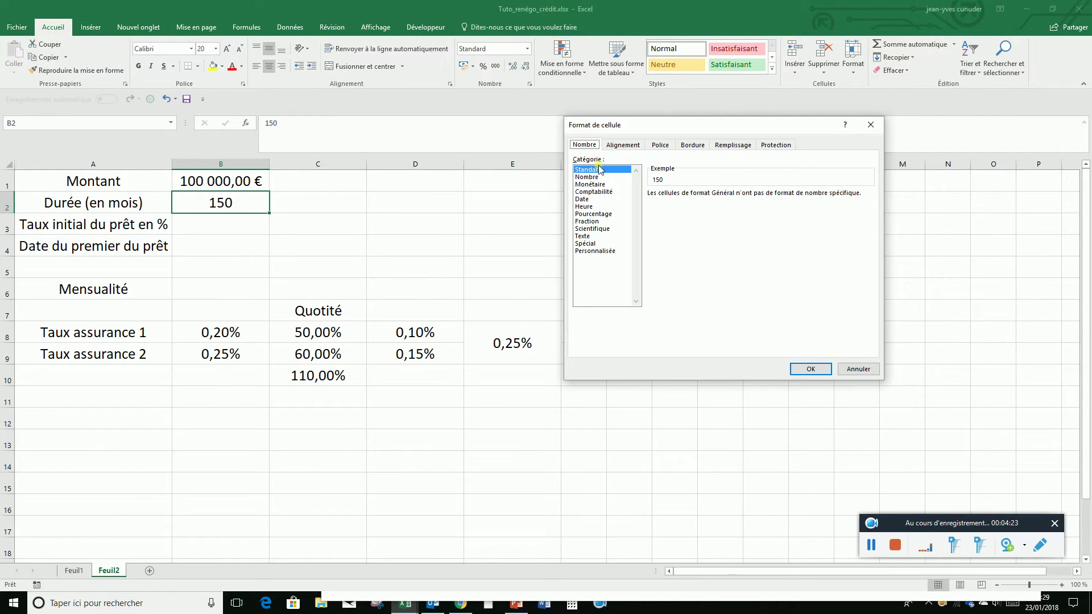
{"action": "left_click", "coordinate": [591, 251]}
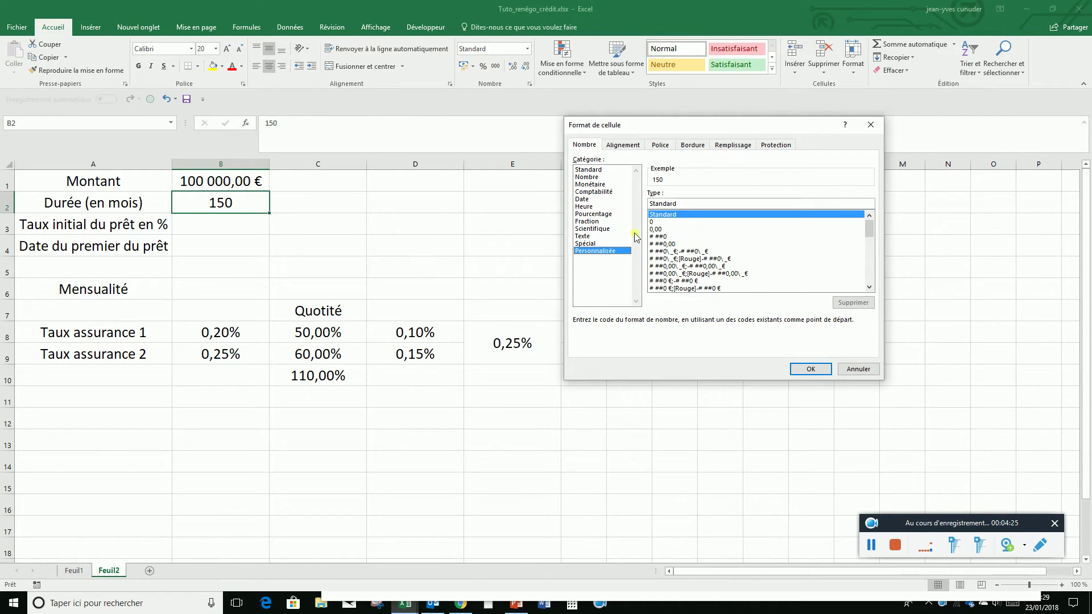
{"action": "left_click_drag", "start_coordinate": [680, 206], "coordinate": [634, 209]}
{"action": "key", "text": "BackSpace"}
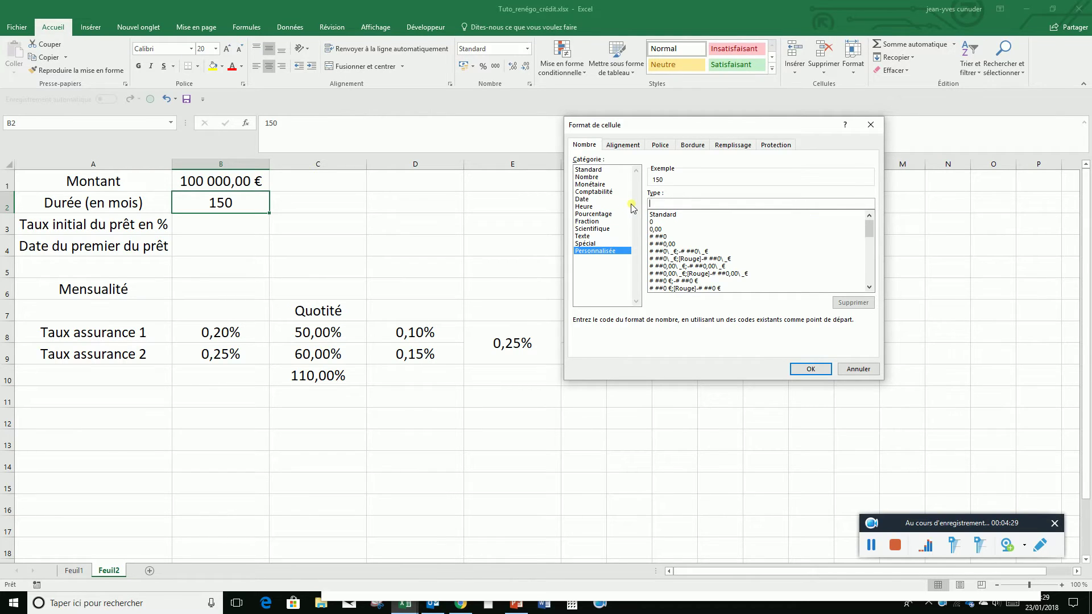
{"action": "type", "text": "#"}
{"action": "type", "text": "\" mois"}
Try années as the unit text in B2's custom format, restore it to mois, and apply the format
{"action": "double_click", "coordinate": [666, 204]}
{"action": "type", "text": "an"}
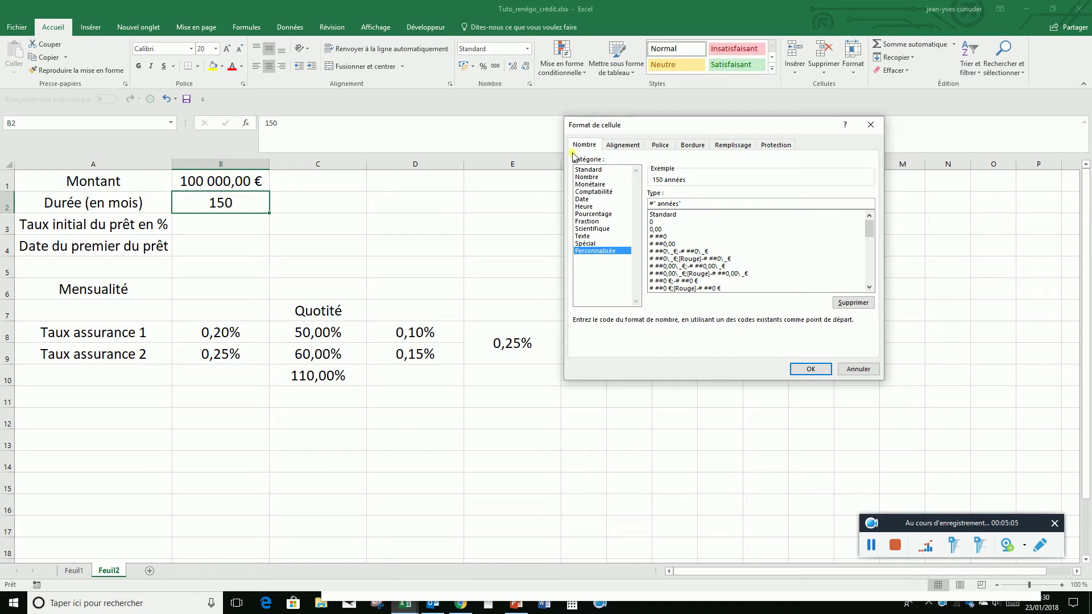
{"action": "key", "text": "BackSpace"}
{"action": "key", "text": "BackSpace"}
{"action": "key", "text": "BackSpace"}
{"action": "key", "text": "BackSpace"}
{"action": "left_click", "coordinate": [811, 370]}
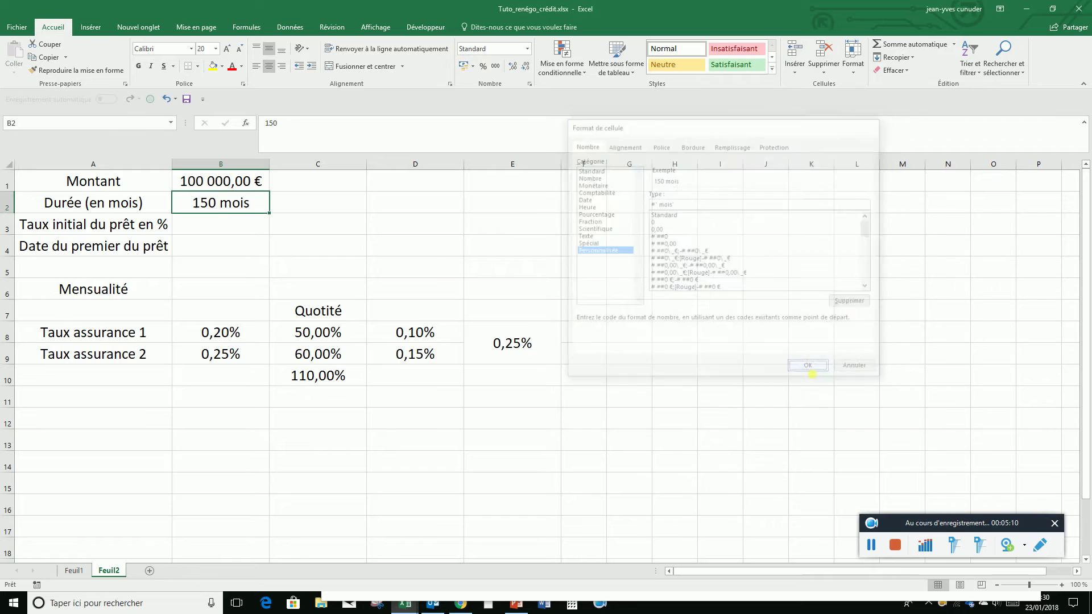
Format cell B3 as a percentage with two decimals and enter the initial loan rate of 1,50%
{"action": "left_click", "coordinate": [244, 228]}
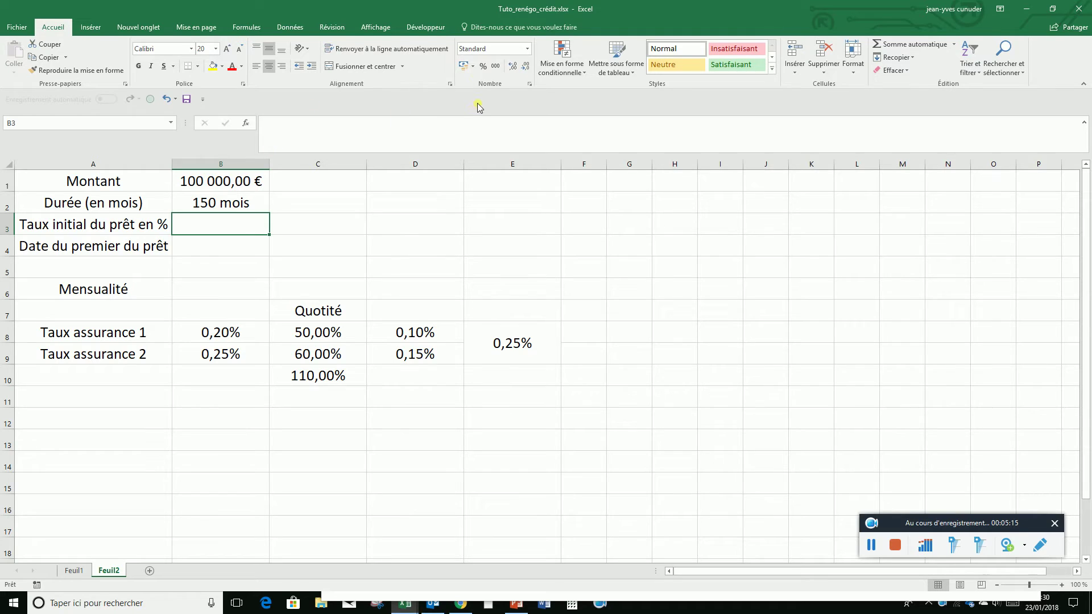
{"action": "left_click", "coordinate": [483, 66]}
{"action": "left_click", "coordinate": [513, 66]}
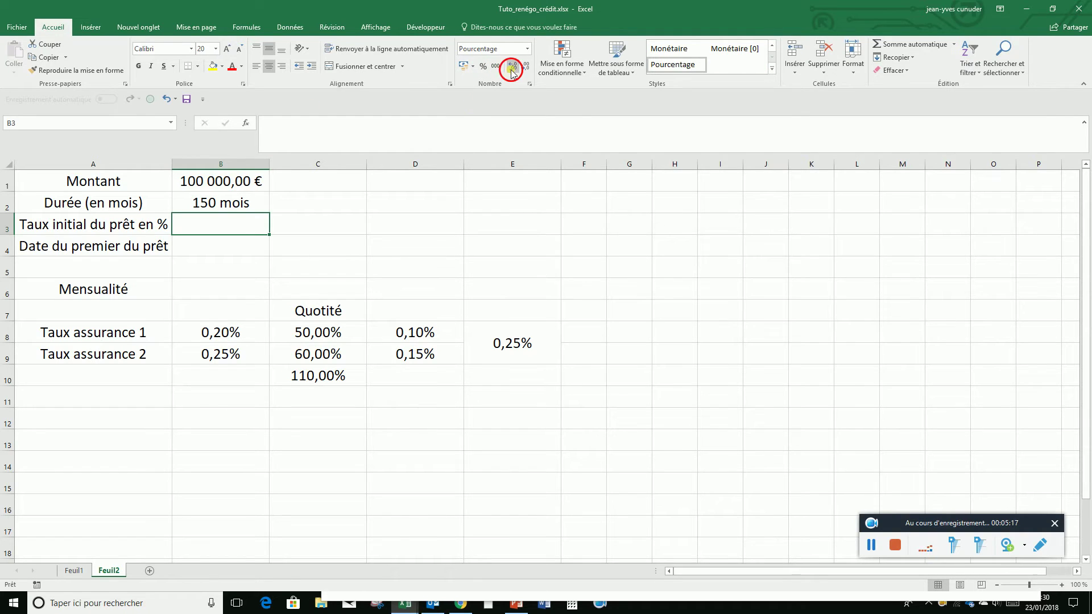
{"action": "type", "text": "1,50"}
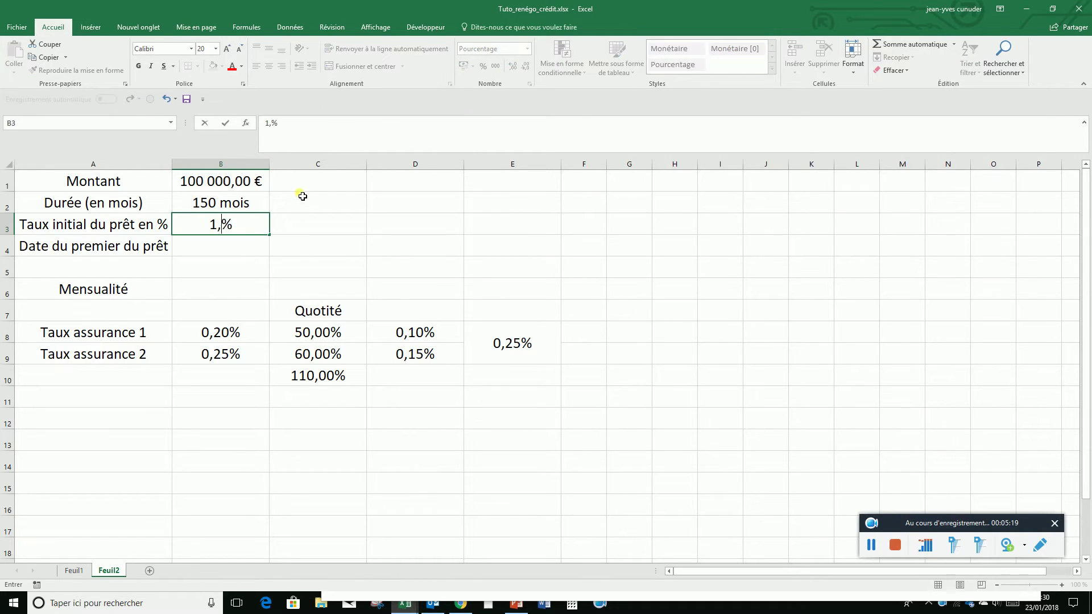
{"action": "key", "text": "Return"}
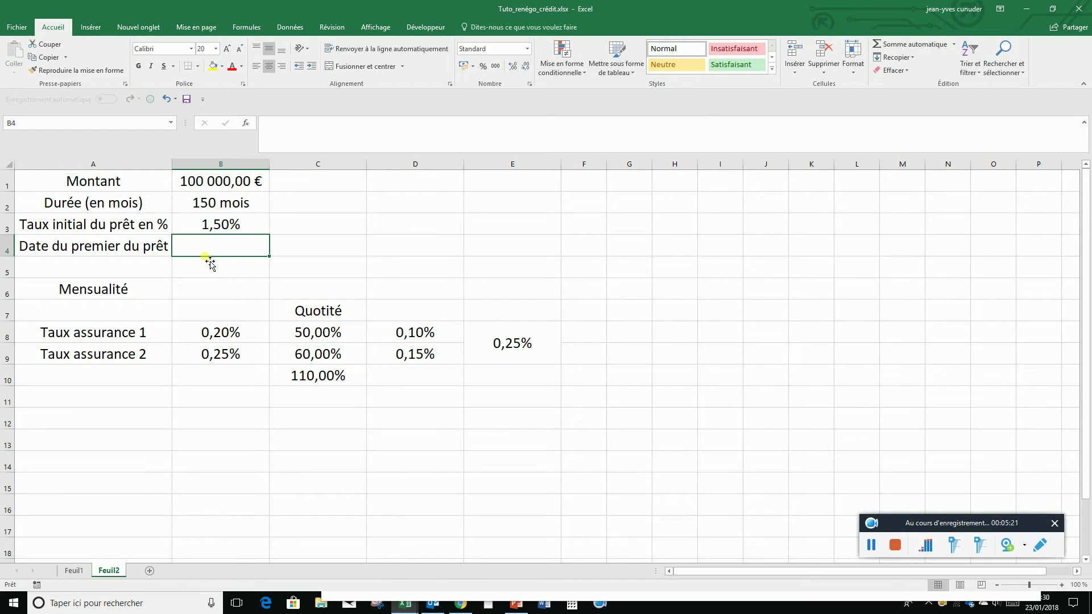
Enter the loan date 01/02/2018 in cell B4
{"action": "type", "text": "01"}
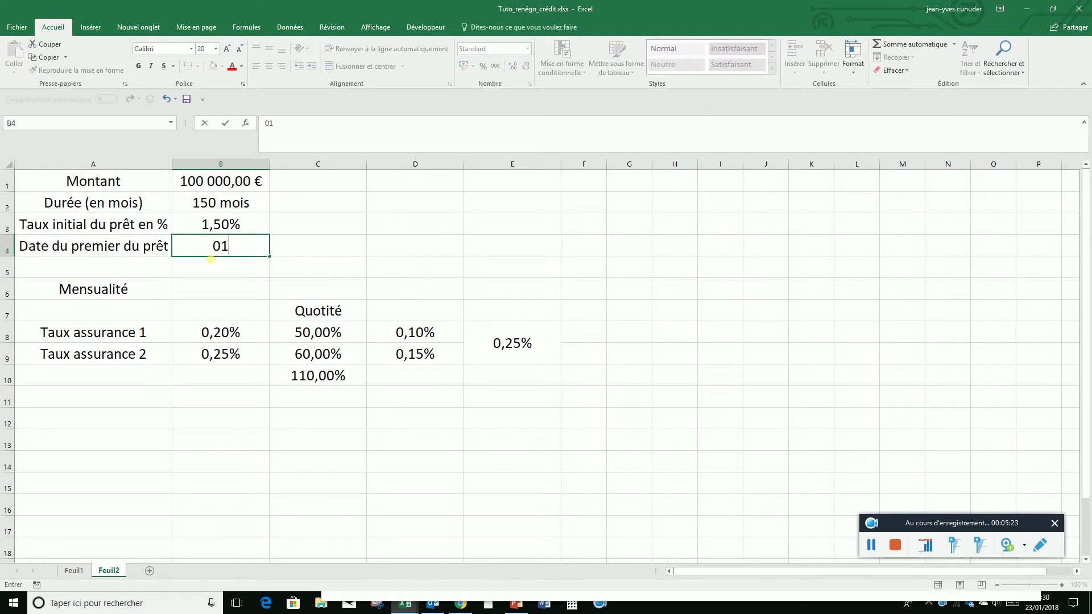
{"action": "type", "text": "/02/2018"}
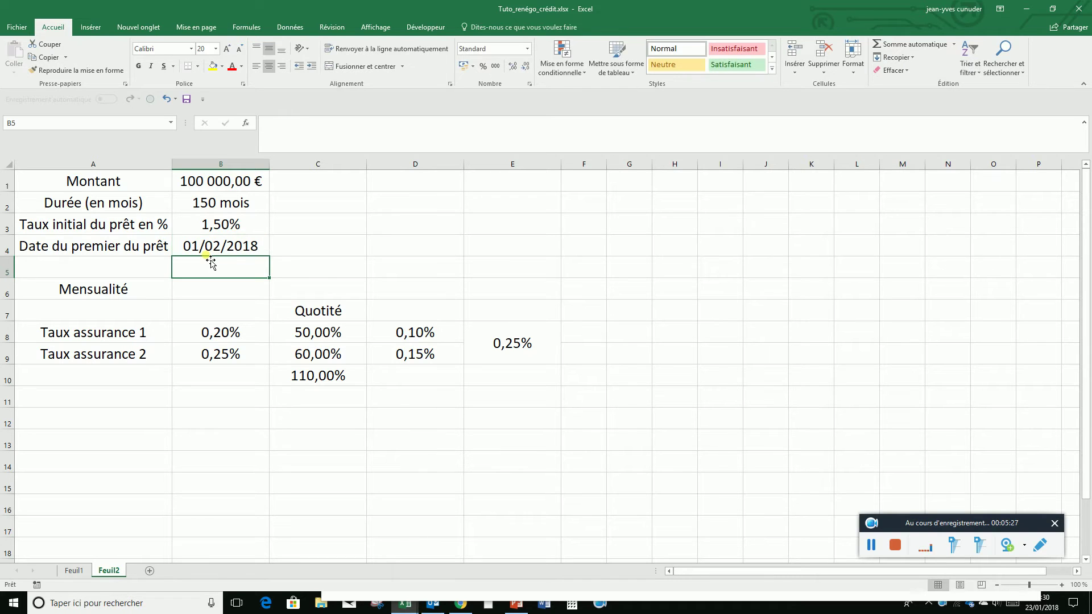
{"action": "key", "text": "Return"}
Insert the VPM function from the Finances category into the monthly payment cell B6
{"action": "left_click", "coordinate": [206, 288]}
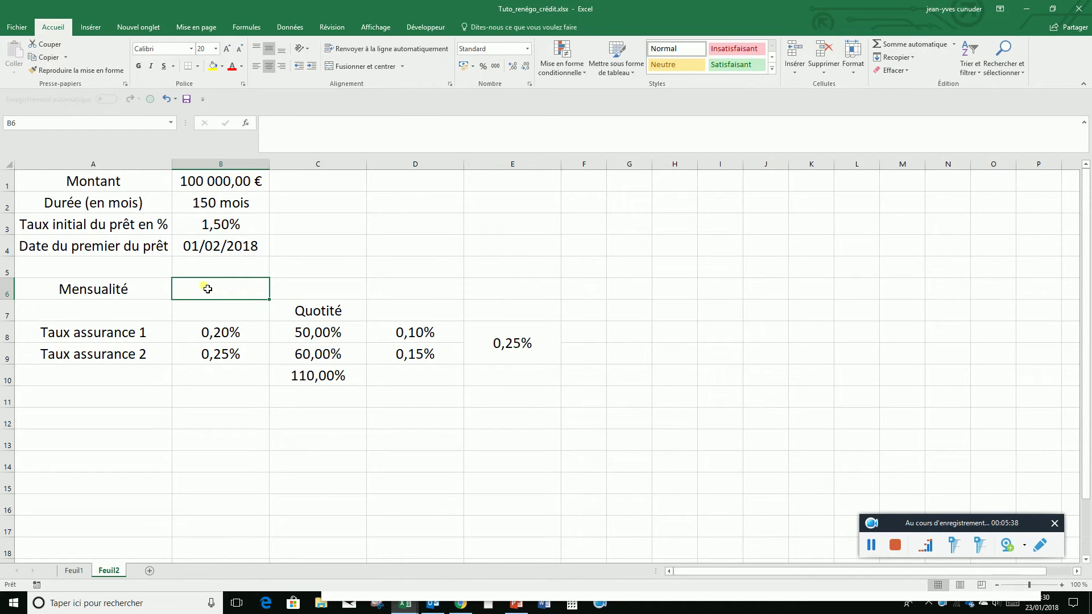
{"action": "left_click", "coordinate": [246, 123]}
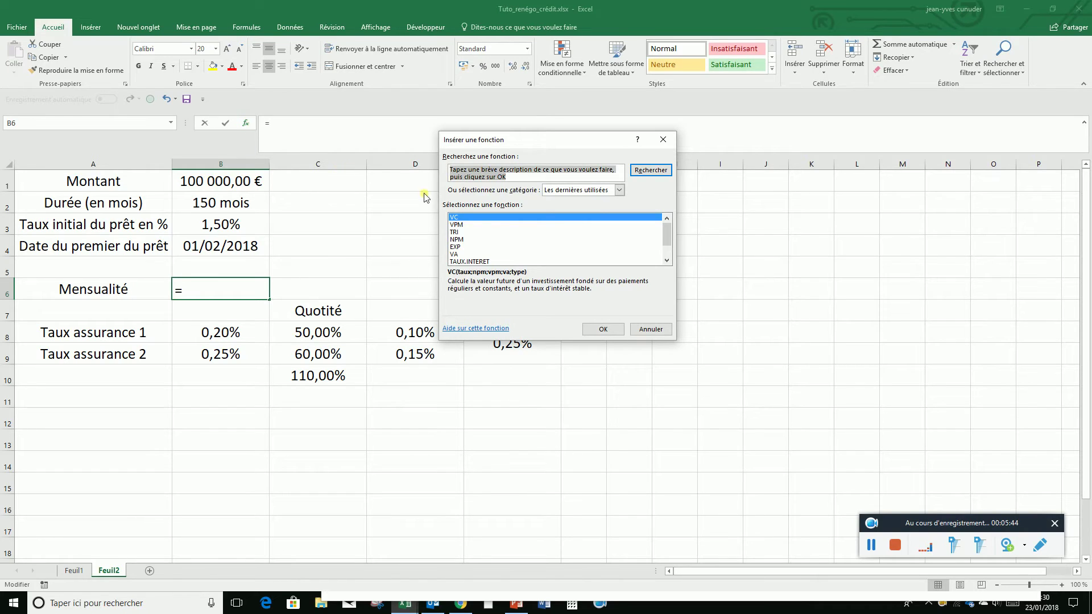
{"action": "left_click", "coordinate": [619, 191]}
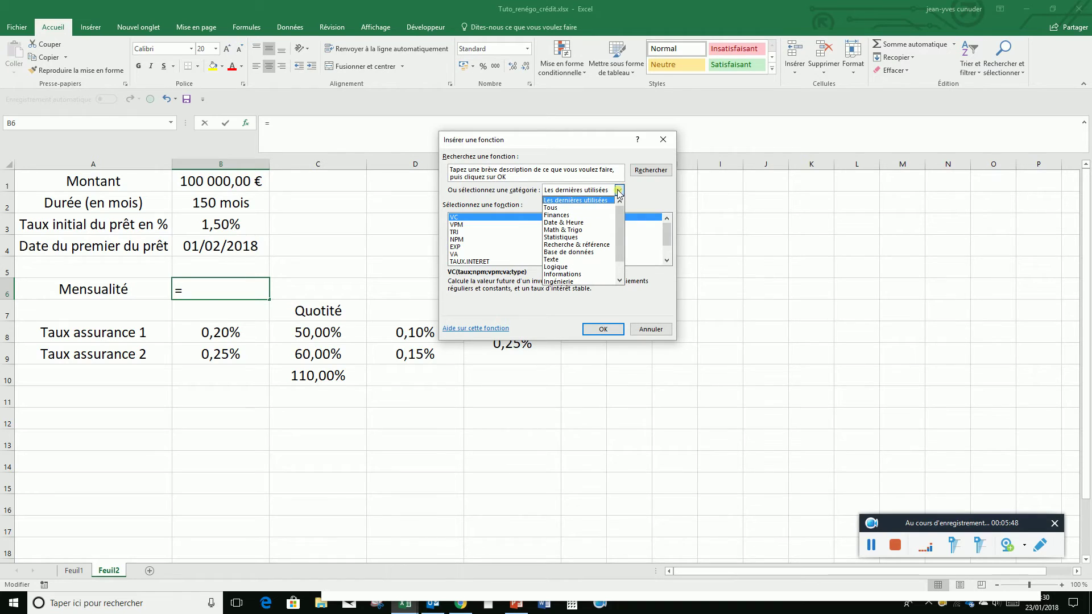
{"action": "left_click", "coordinate": [594, 216]}
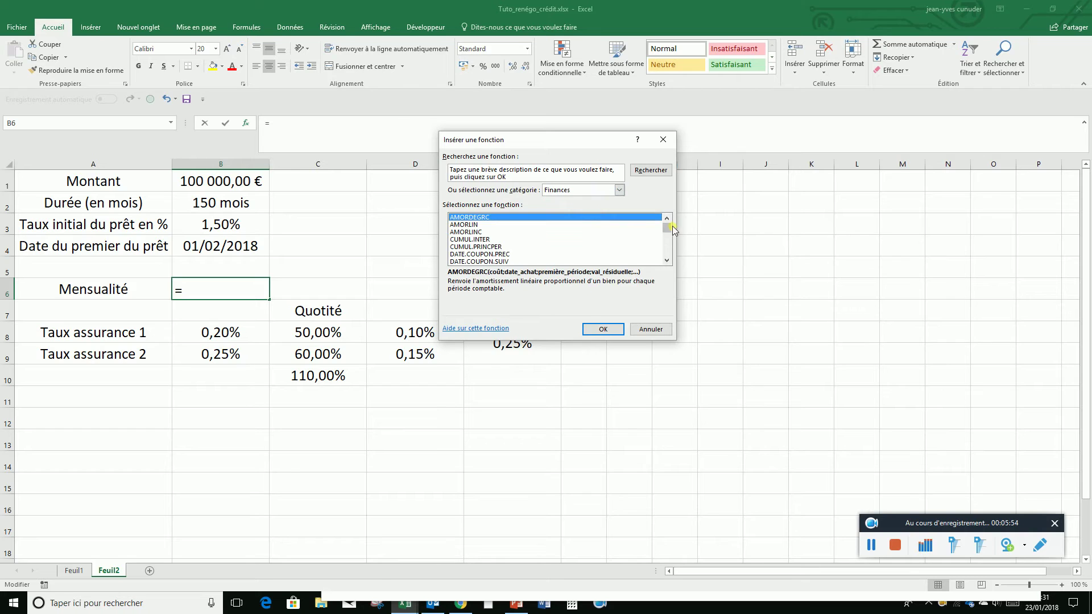
{"action": "left_click_drag", "start_coordinate": [668, 230], "coordinate": [667, 250]}
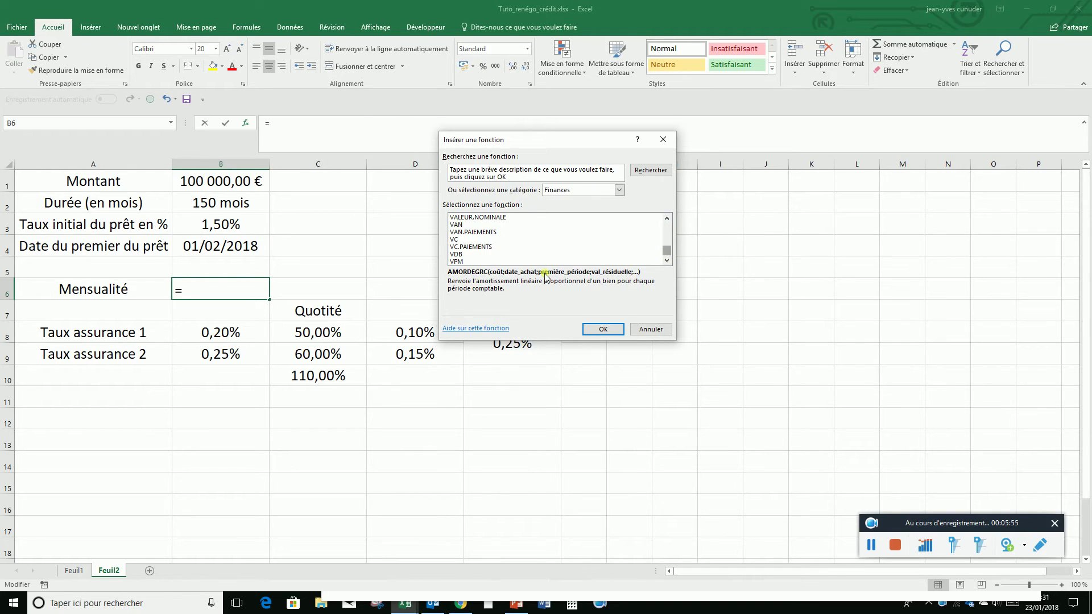
{"action": "left_click", "coordinate": [454, 262]}
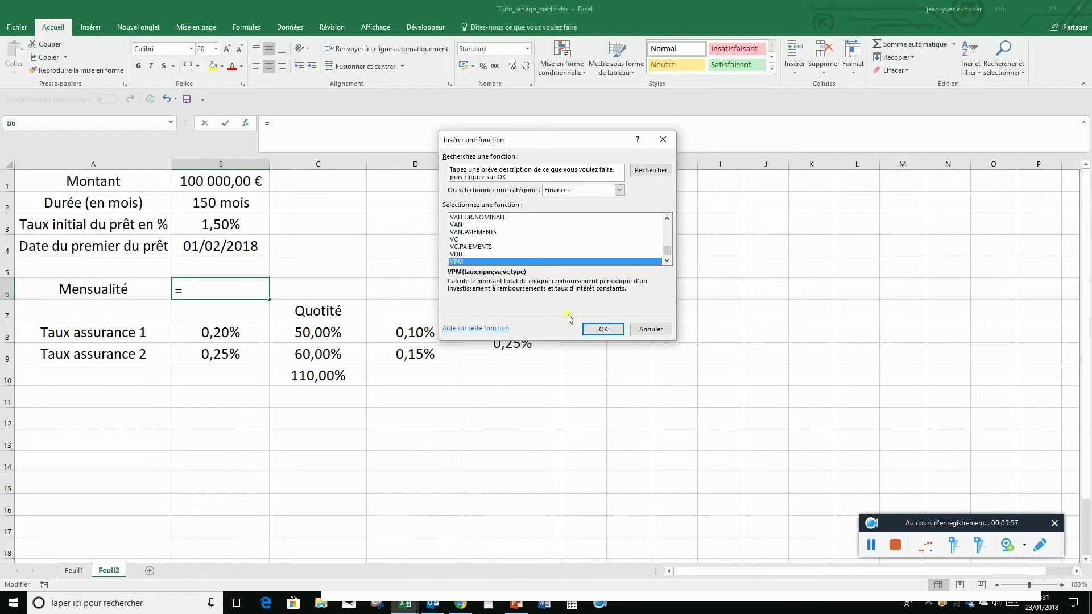
{"action": "left_click", "coordinate": [598, 336]}
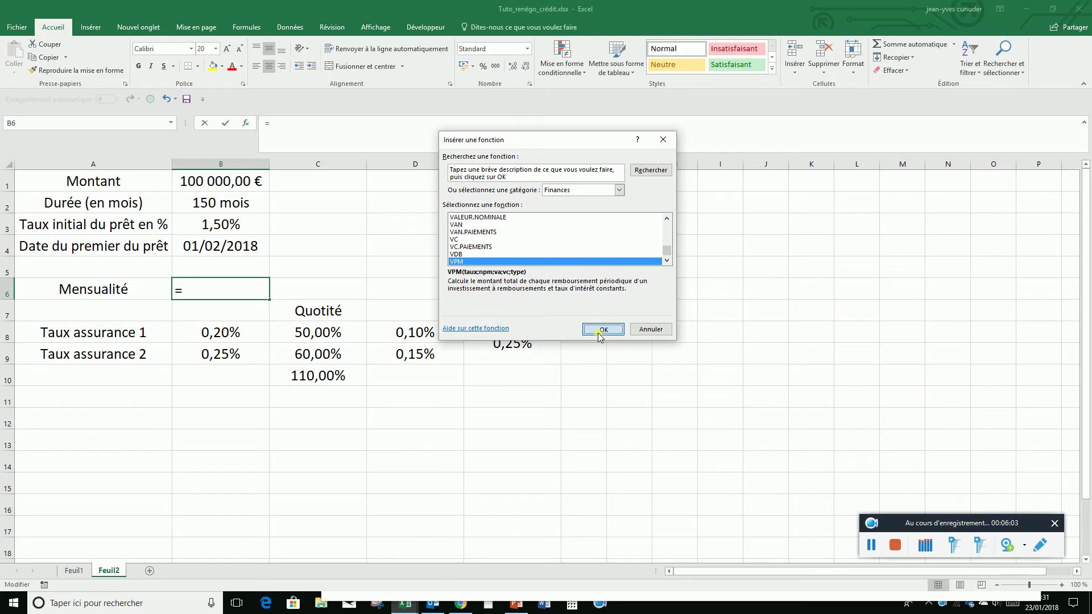
Set the VPM arguments Taux to B3/12, Npm to B2 and Va to B1, with the dialog moved clear of the data
{"action": "left_click_drag", "start_coordinate": [542, 154], "coordinate": [776, 167]}
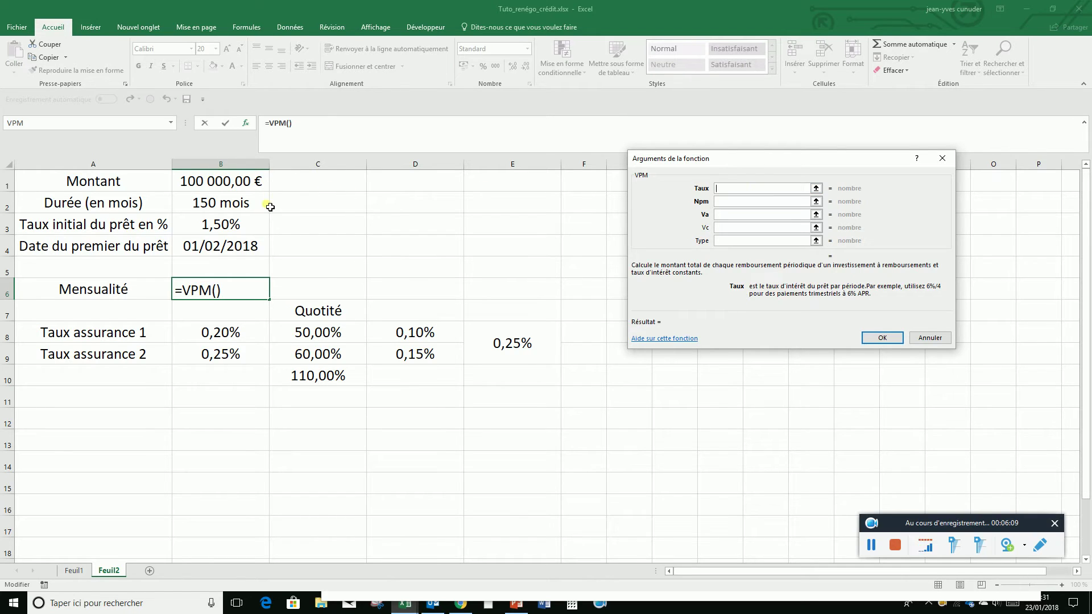
{"action": "left_click", "coordinate": [217, 235]}
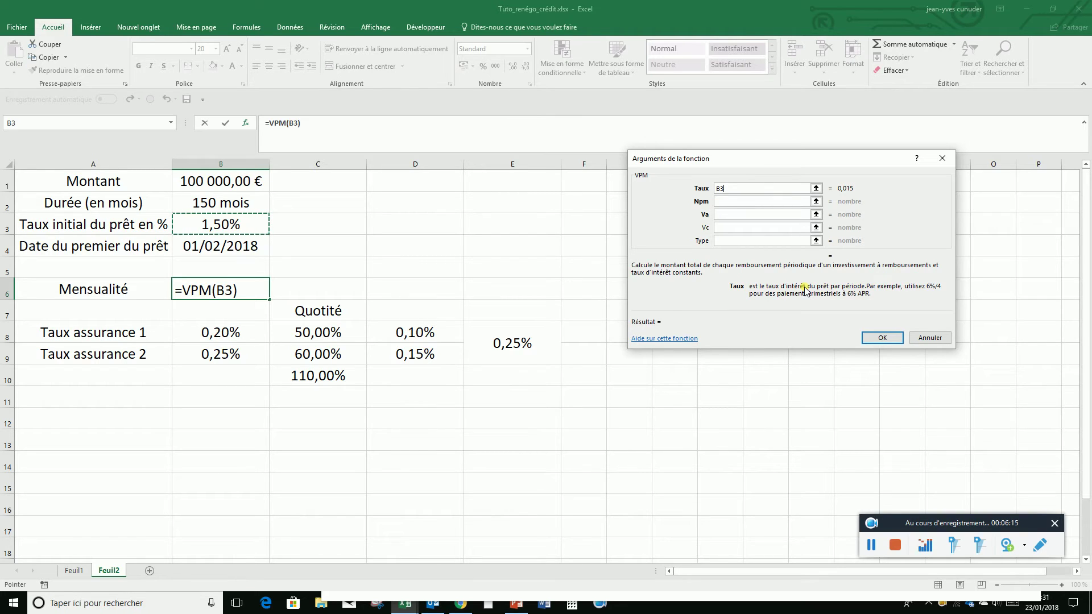
{"action": "type", "text": "/12"}
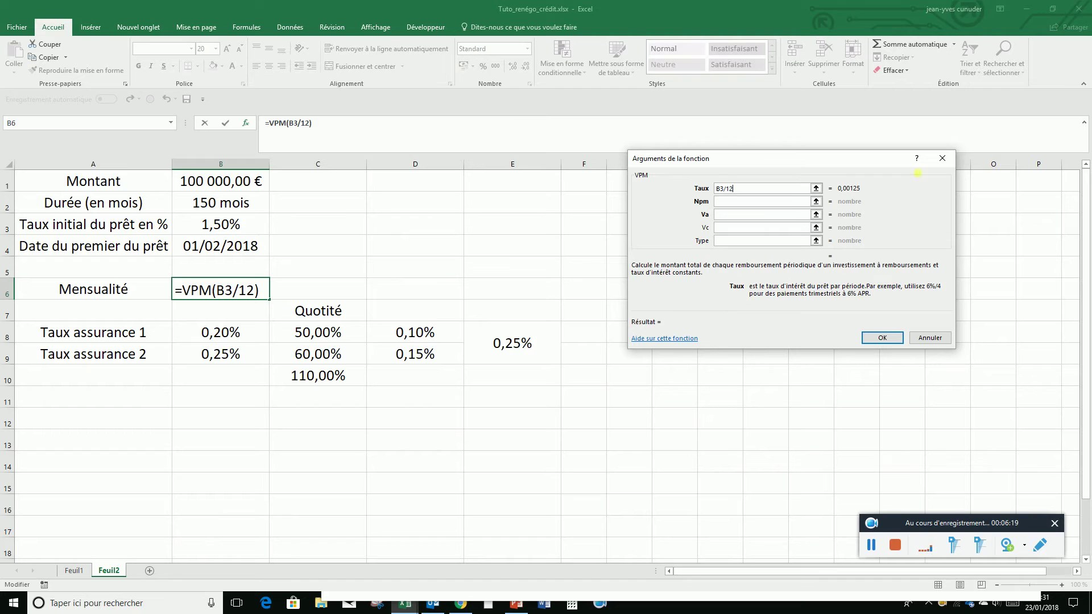
{"action": "left_click", "coordinate": [788, 200]}
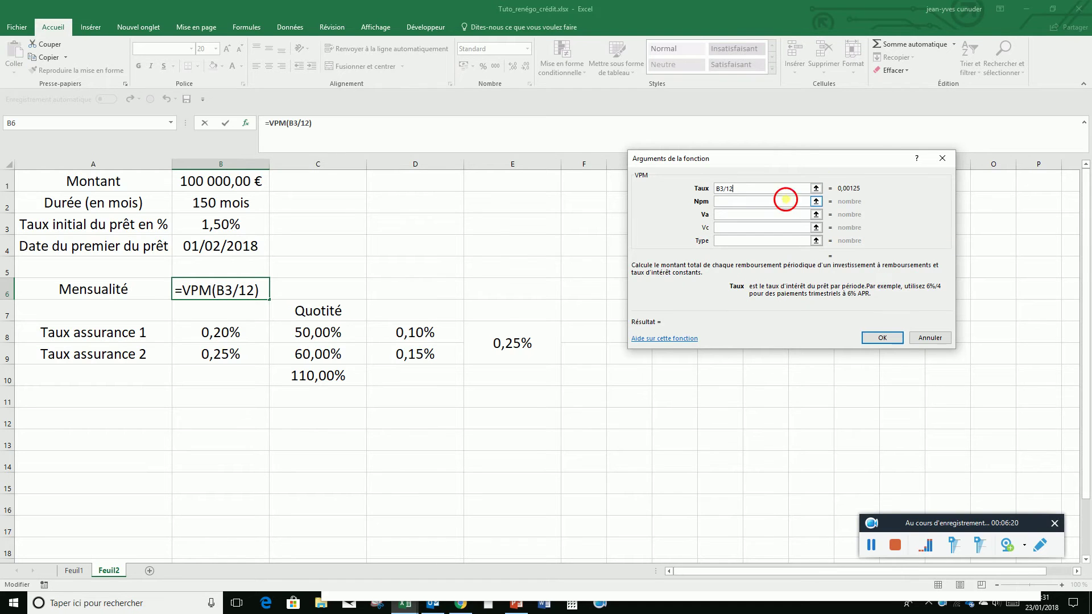
{"action": "left_click", "coordinate": [241, 206]}
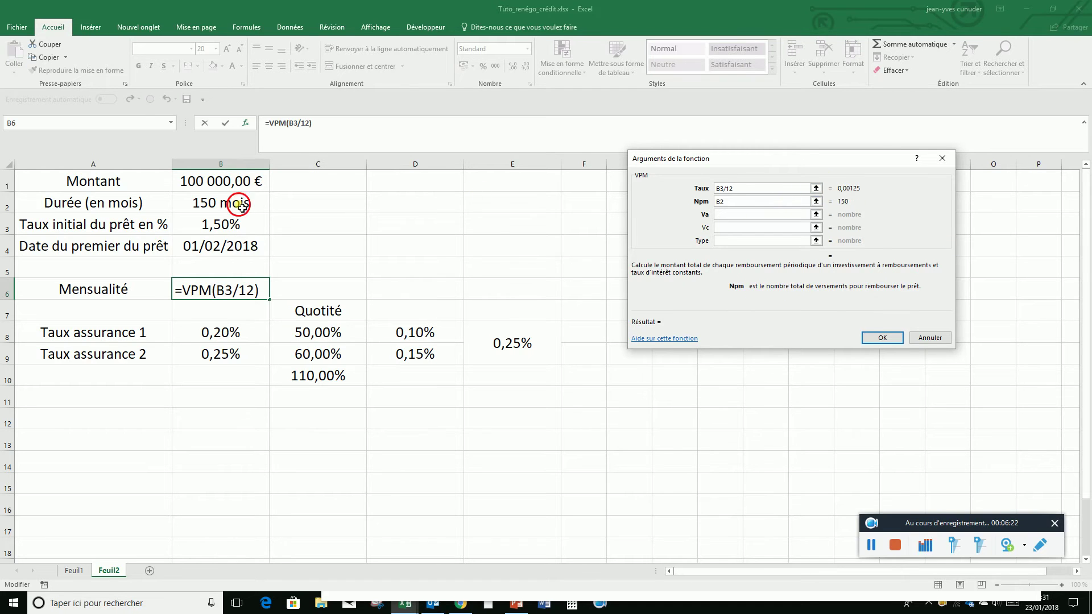
{"action": "left_click", "coordinate": [732, 216]}
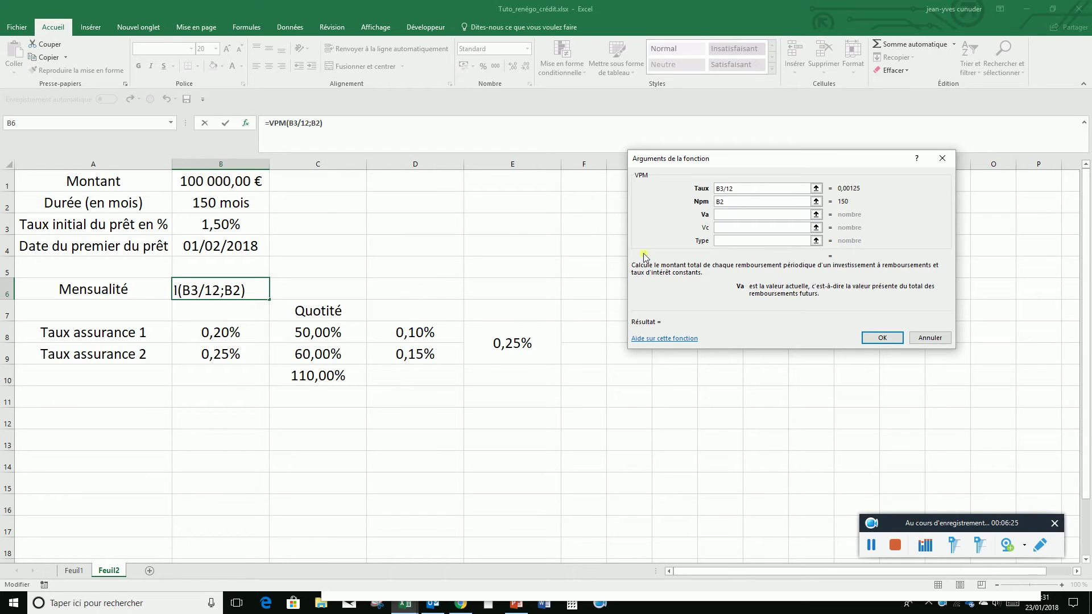
{"action": "left_click", "coordinate": [211, 186]}
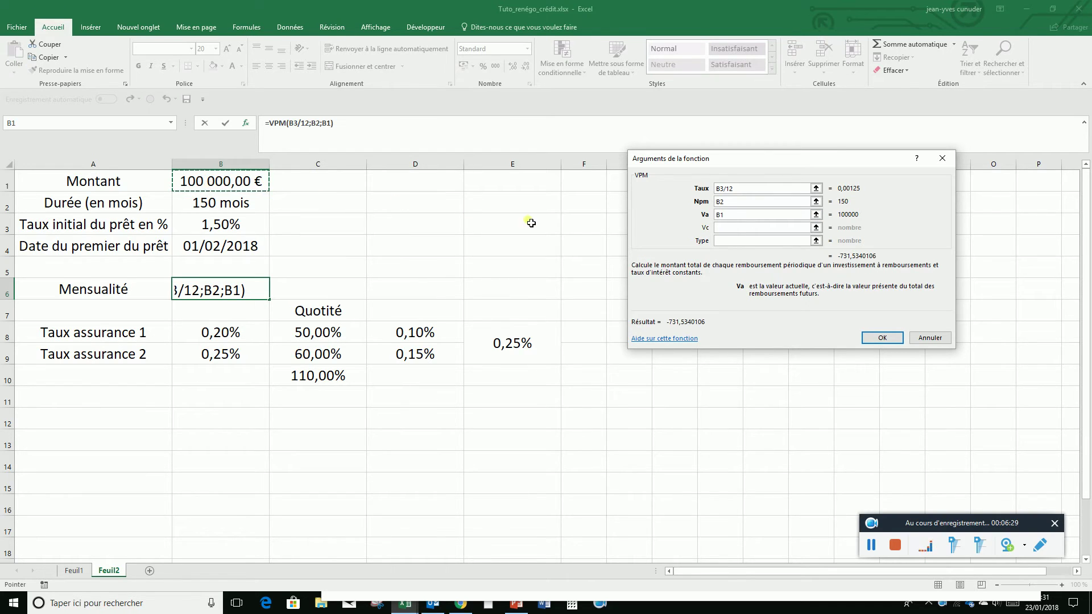
Set the VPM arguments Vc and Type to 0 and complete the monthly payment formula in B6
{"action": "left_click", "coordinate": [729, 230]}
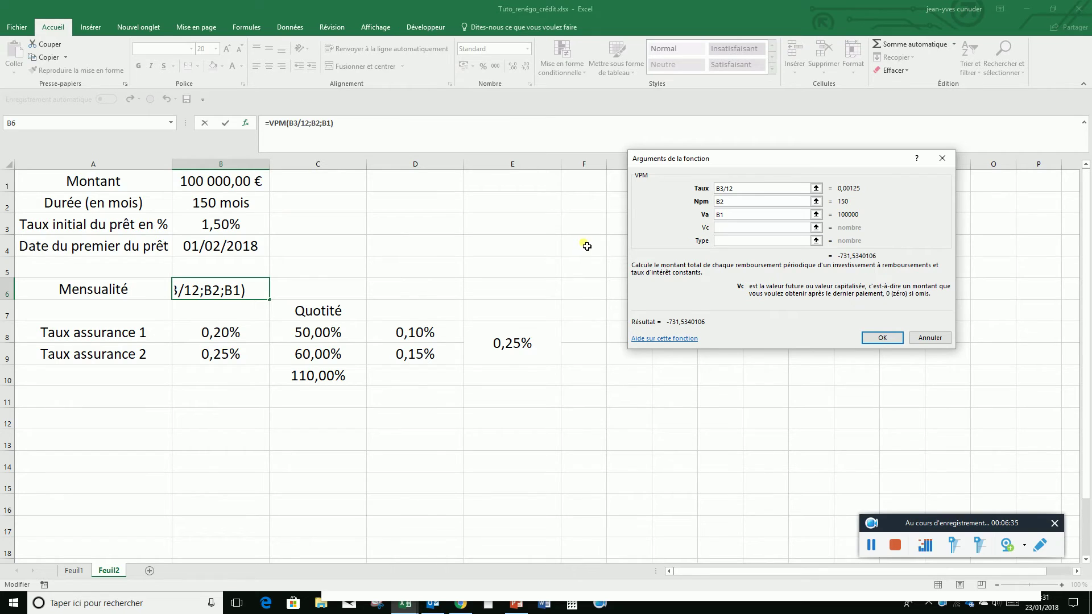
{"action": "type", "text": "0"}
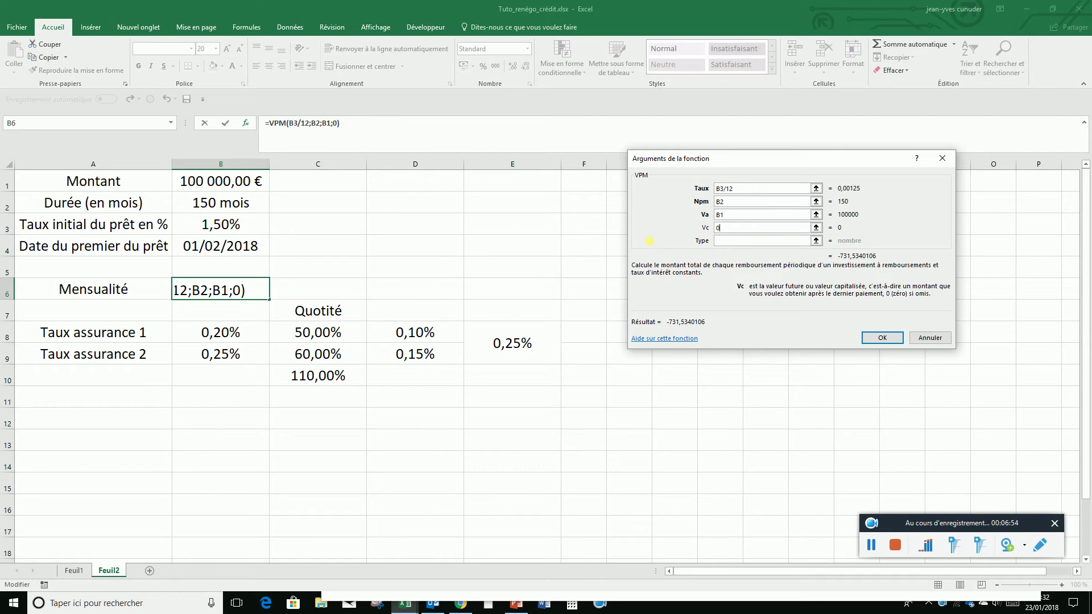
{"action": "left_click", "coordinate": [733, 241]}
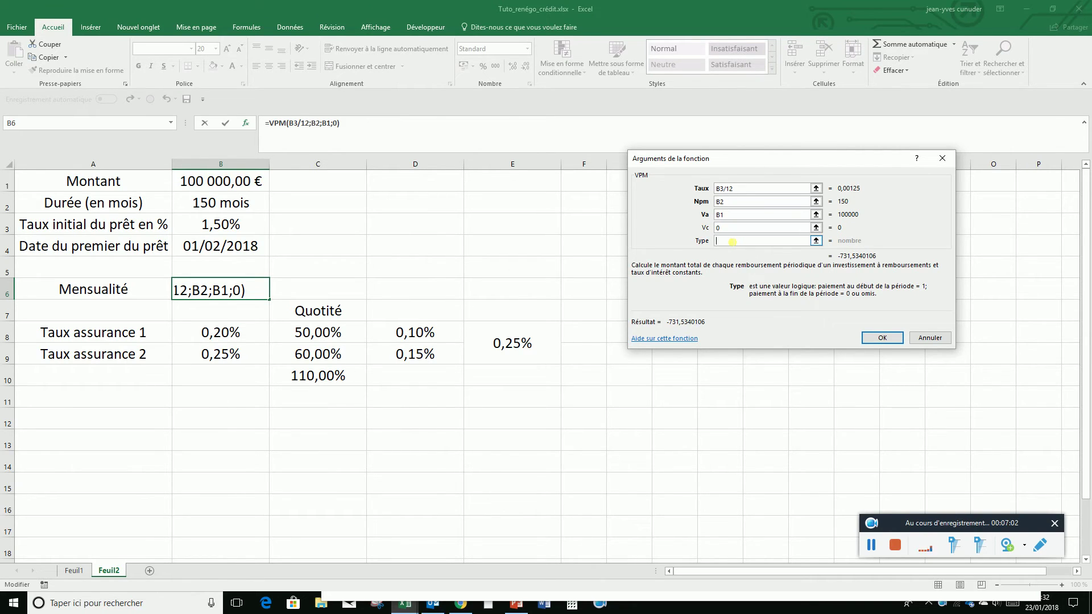
{"action": "type", "text": "0"}
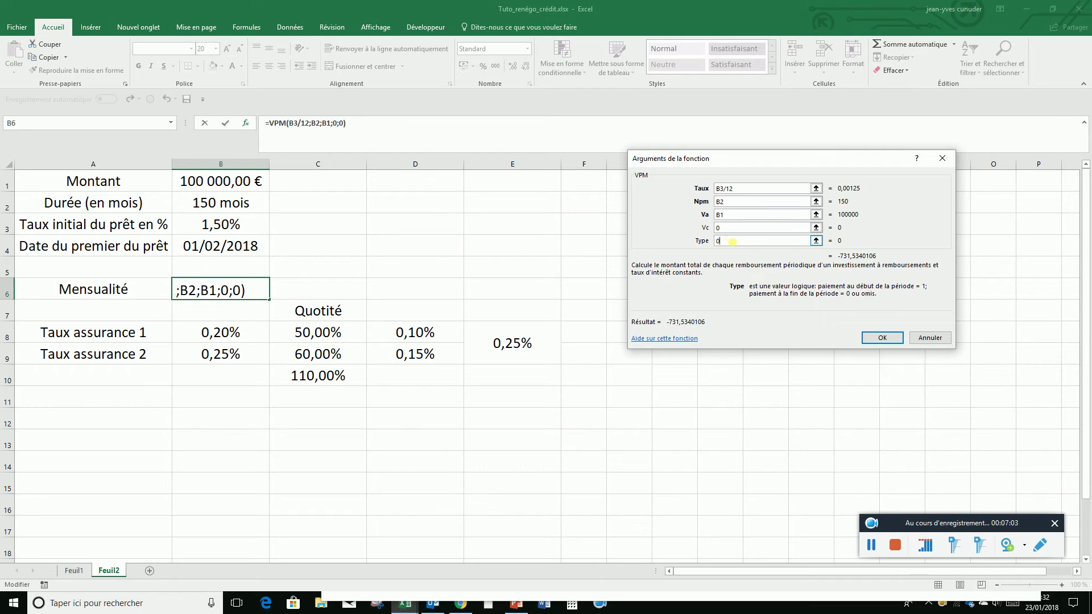
{"action": "left_click", "coordinate": [892, 339]}
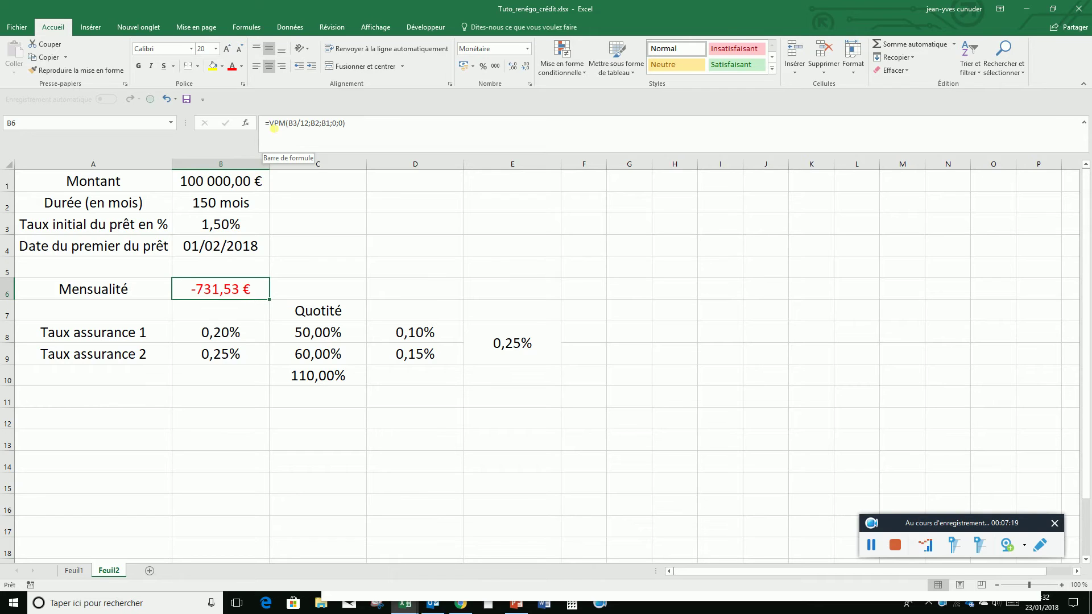
Wrap the VPM formula in cell B6 in the ABS function to make the monthly payment positive
{"action": "left_click", "coordinate": [274, 128]}
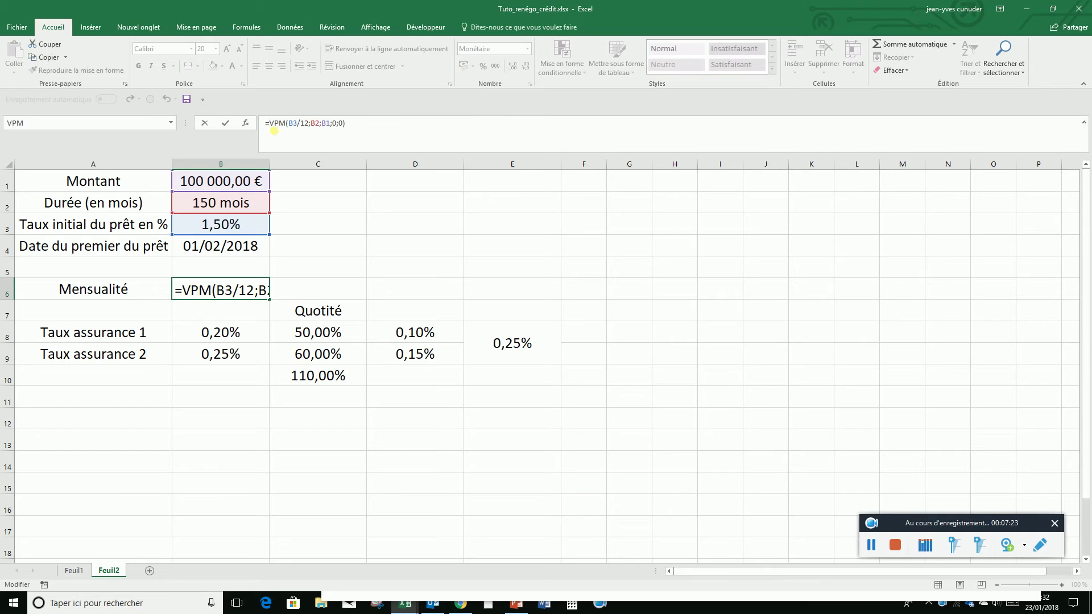
{"action": "type", "text": "abs("}
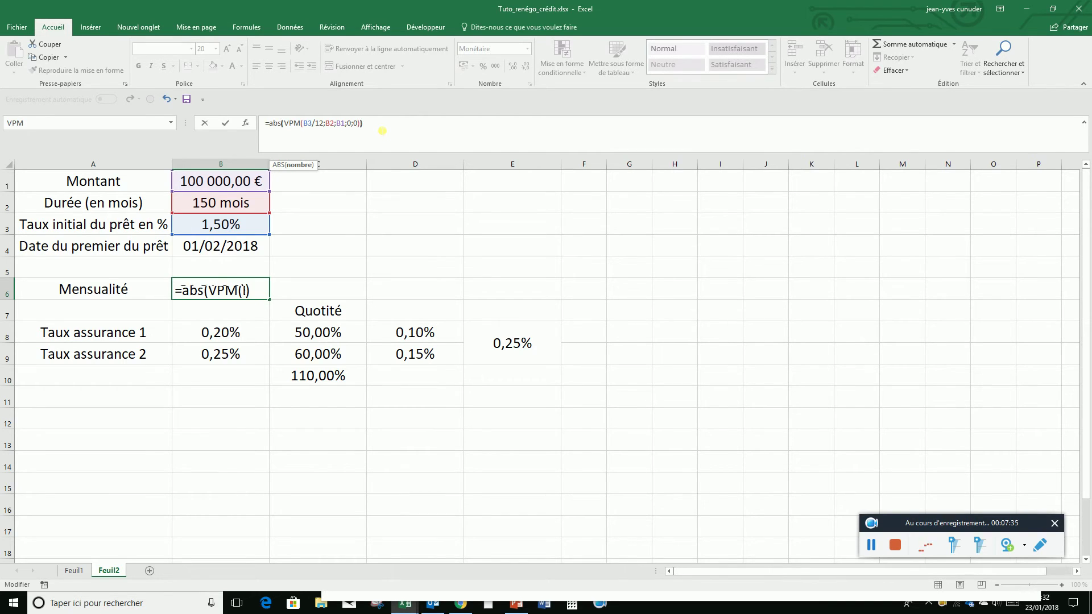
{"action": "type", "text": ")"}
{"action": "key", "text": "Return"}
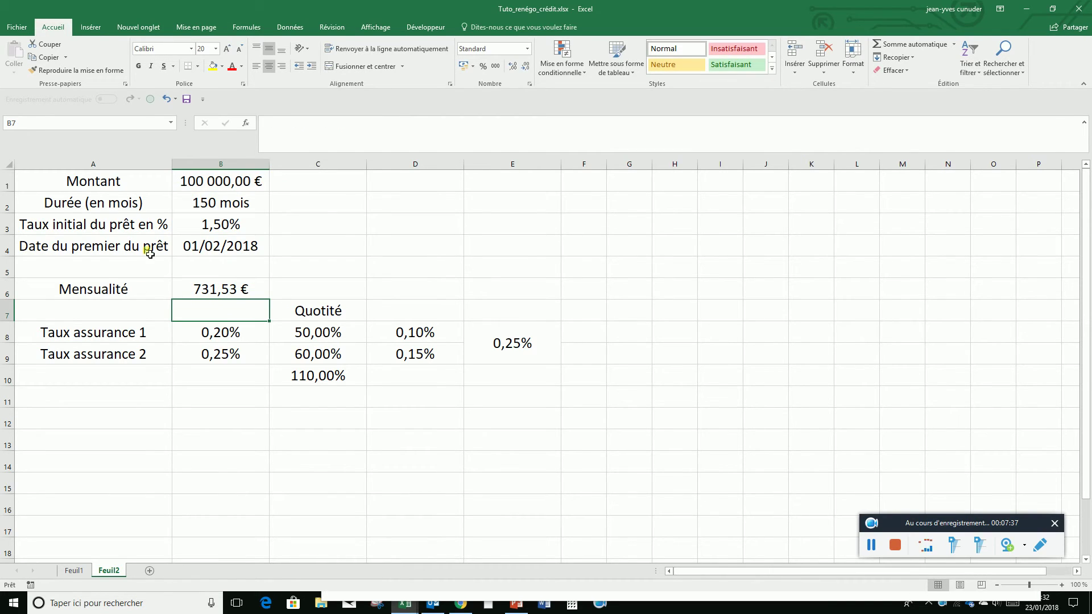
Enter the label "Date remboursement souhaité" in cell A12
{"action": "left_click", "coordinate": [86, 418]}
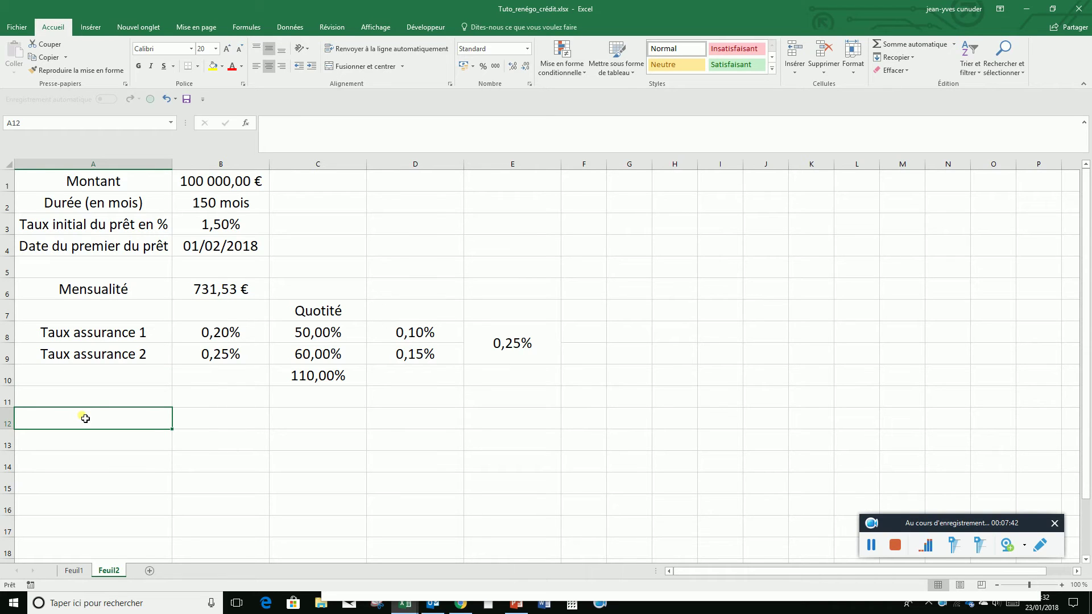
{"action": "type", "text": "Date rem"}
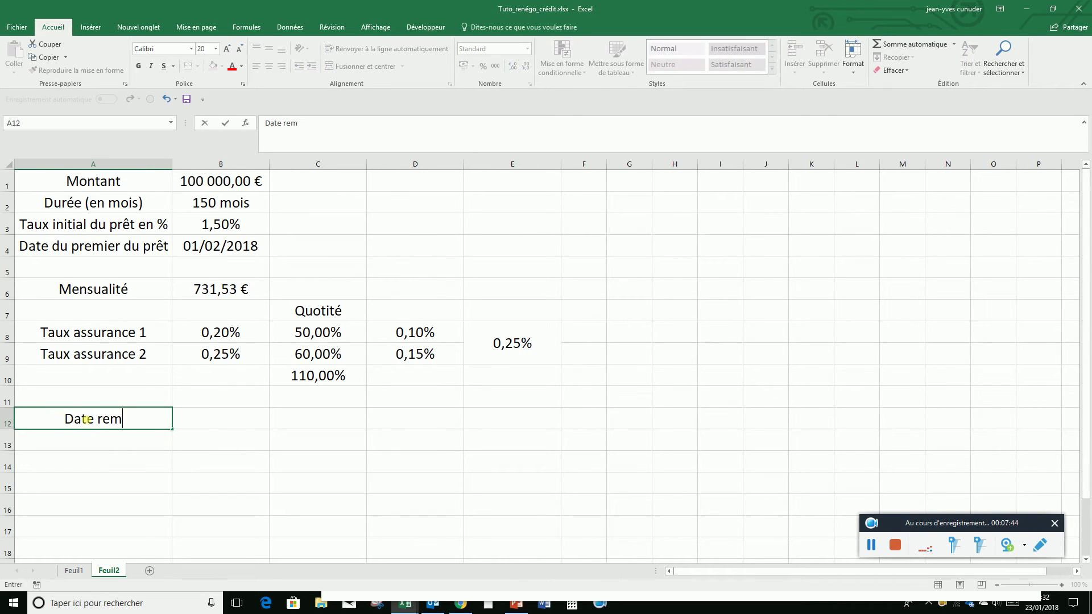
{"action": "type", "text": "boursement"}
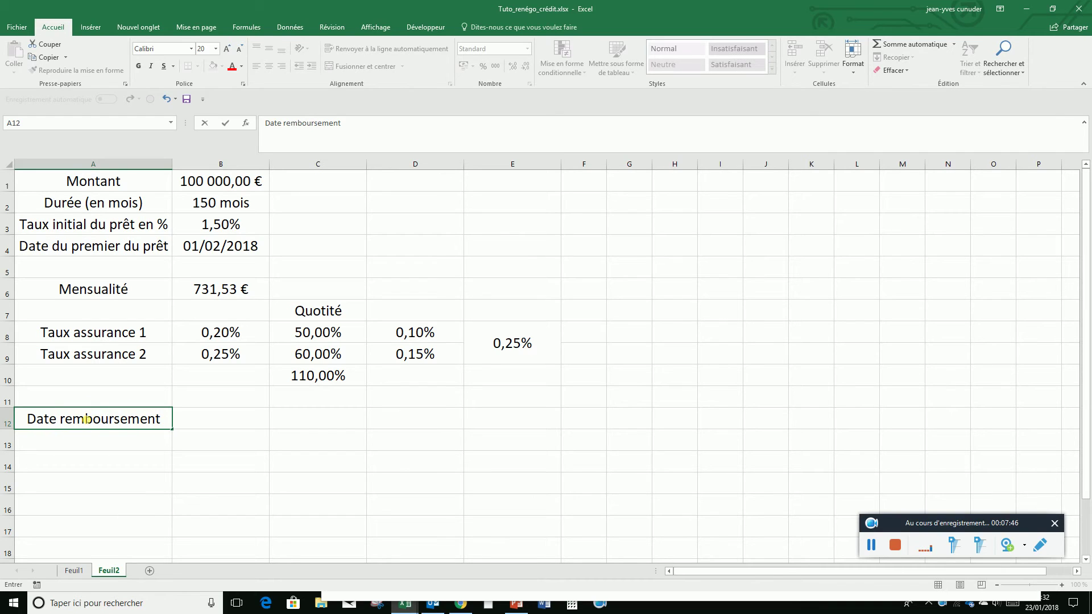
{"action": "type", "text": " souhaité"}
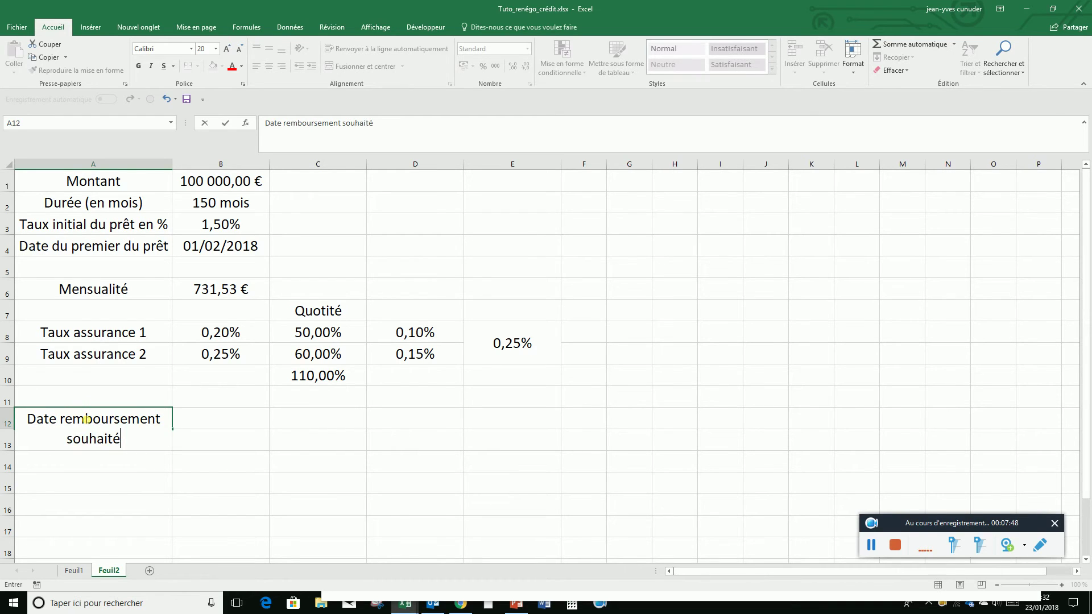
{"action": "key", "text": "Return"}
Wrap the text in cell A12 and increase row 12's height to fit both lines of the label
{"action": "left_click", "coordinate": [82, 419]}
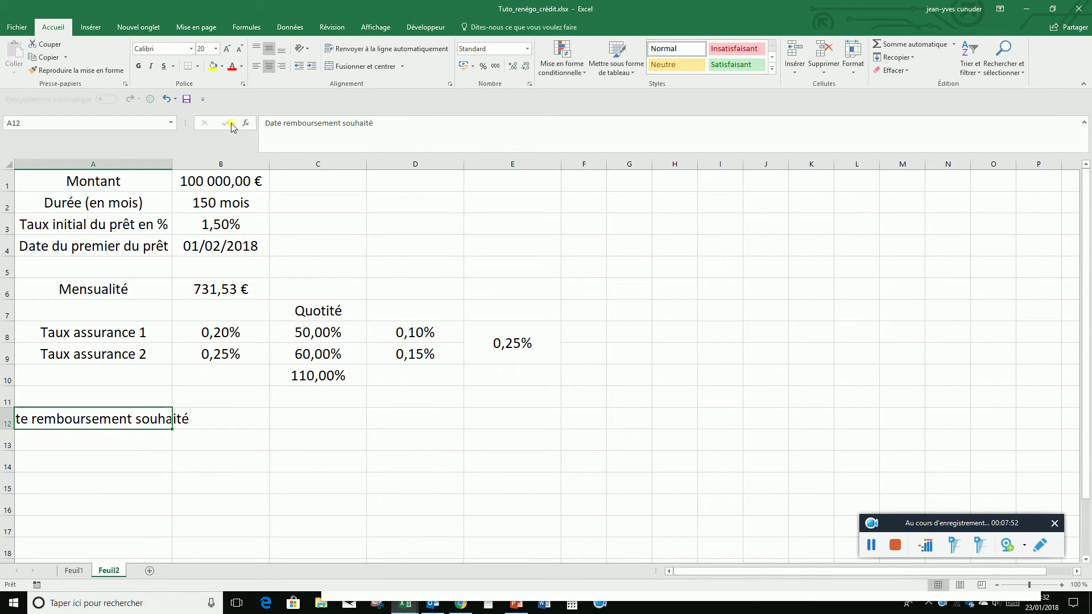
{"action": "left_click", "coordinate": [346, 48]}
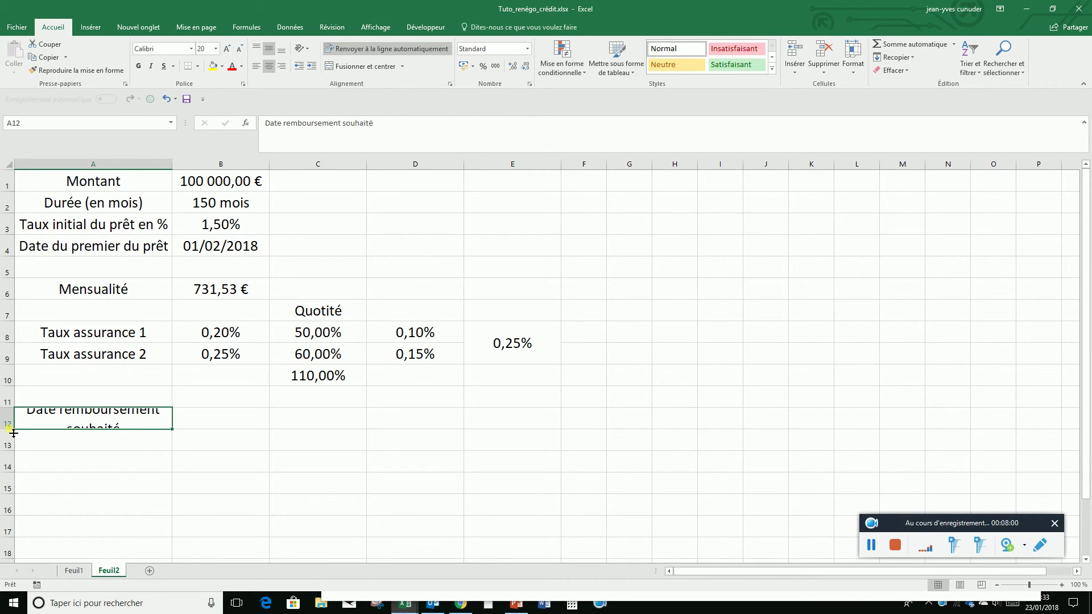
{"action": "left_click_drag", "start_coordinate": [14, 433], "coordinate": [15, 448]}
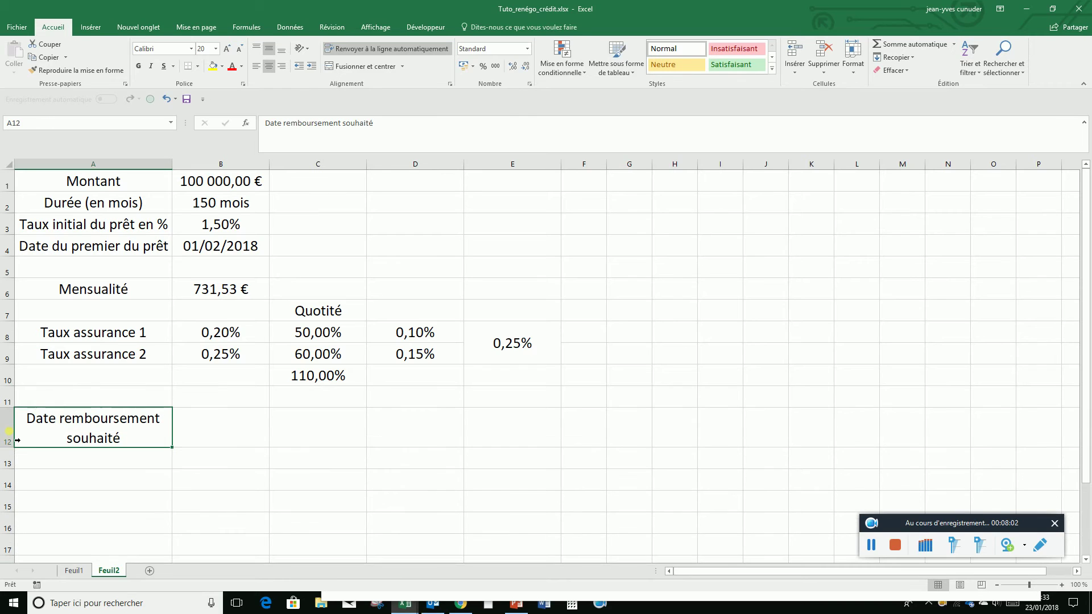
Enter the desired repayment date 01/05/2020 in cell B12
{"action": "left_click", "coordinate": [189, 435]}
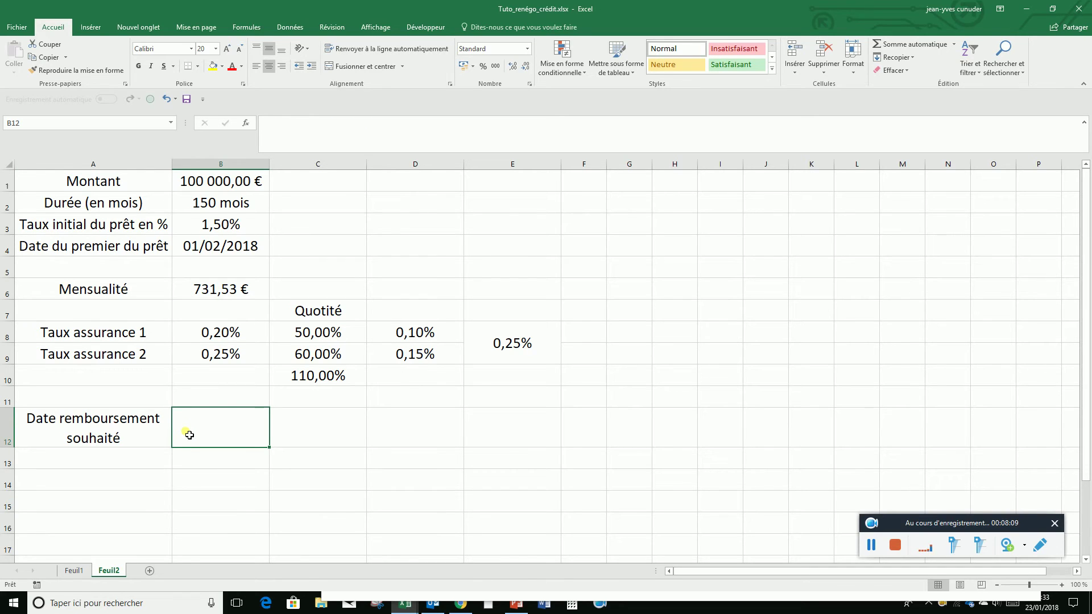
{"action": "double_click", "coordinate": [189, 435]}
{"action": "type", "text": "01/"}
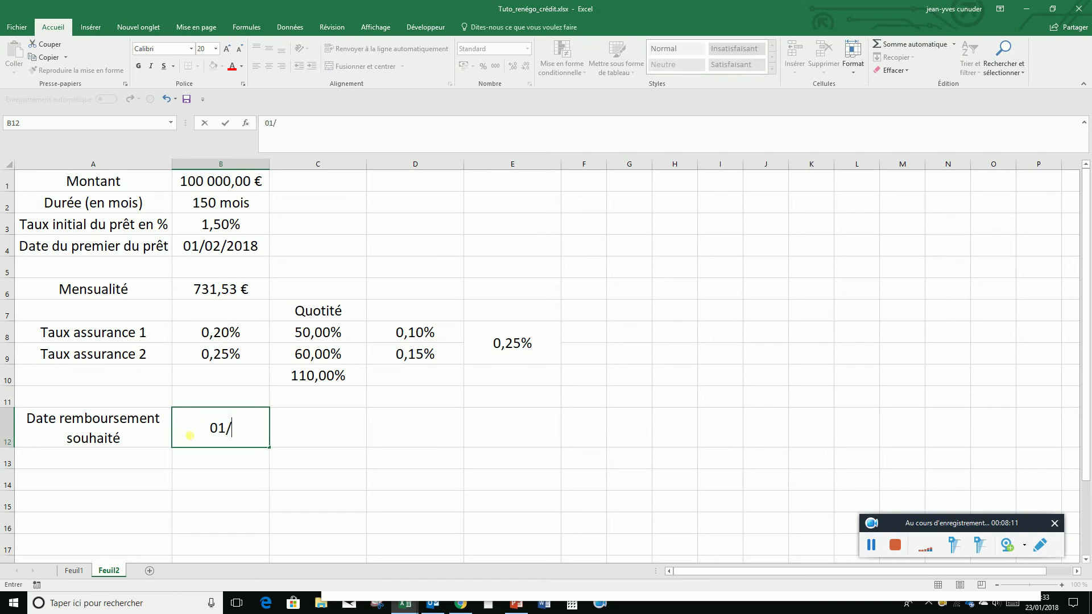
{"action": "type", "text": "05/20"}
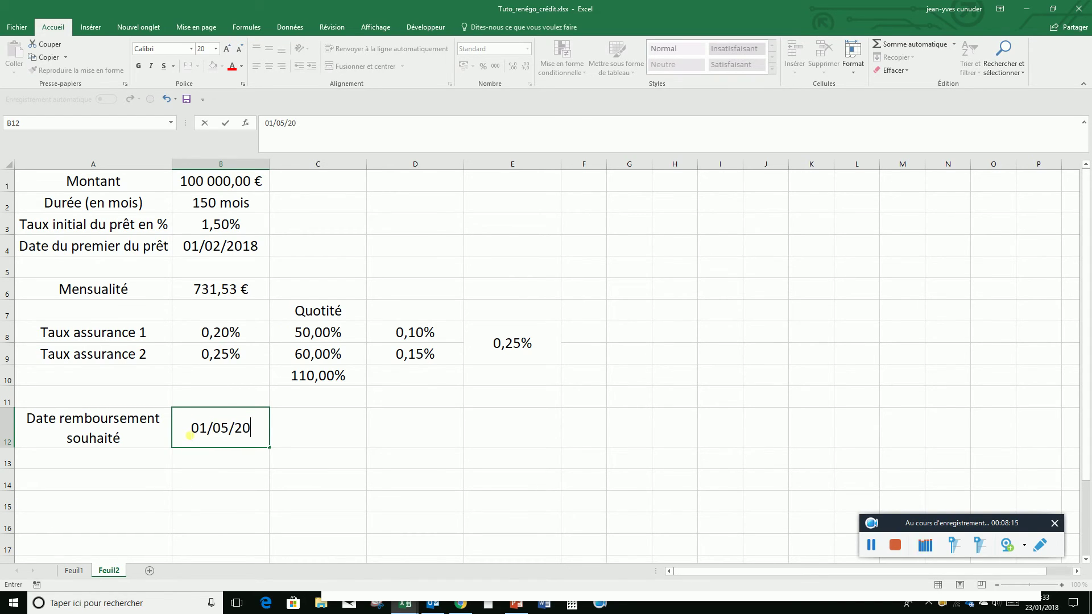
{"action": "type", "text": "20"}
{"action": "key", "text": "Return"}
Format the repayment date in B12 with the 14-mars-12 date type and copy that formatting to the loan date in B4
{"action": "left_click", "coordinate": [188, 437]}
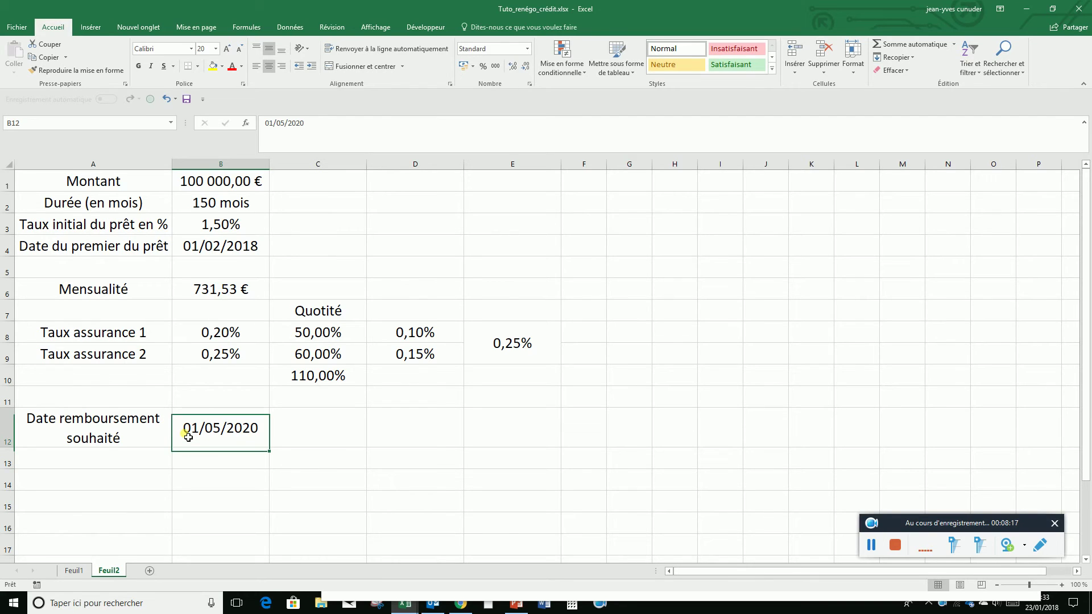
{"action": "right_click", "coordinate": [188, 437]}
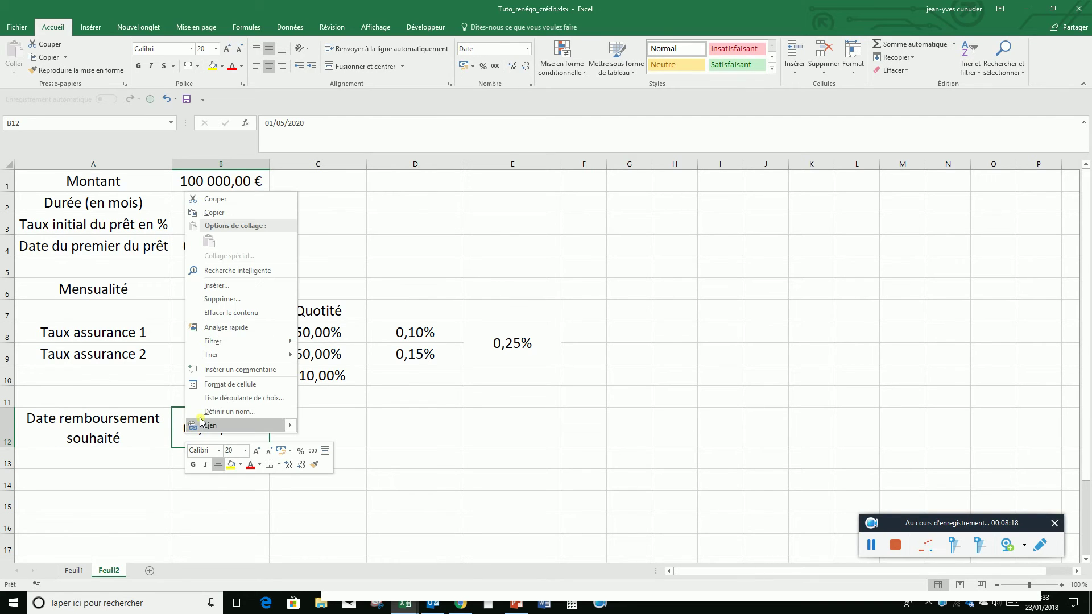
{"action": "left_click", "coordinate": [217, 386]}
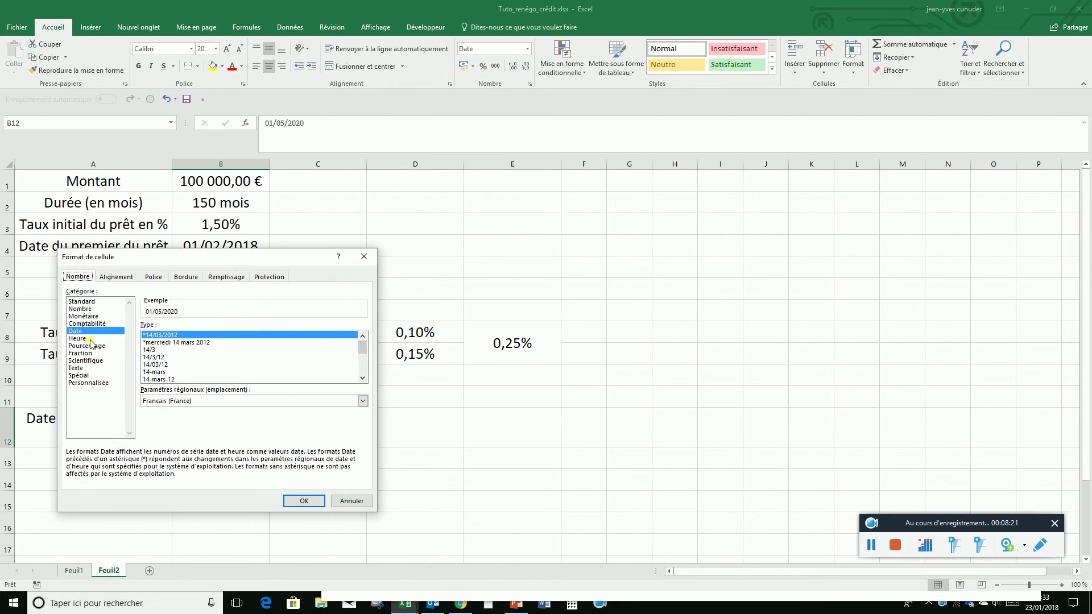
{"action": "left_click", "coordinate": [86, 333]}
{"action": "left_click", "coordinate": [176, 379]}
{"action": "left_click", "coordinate": [314, 501]}
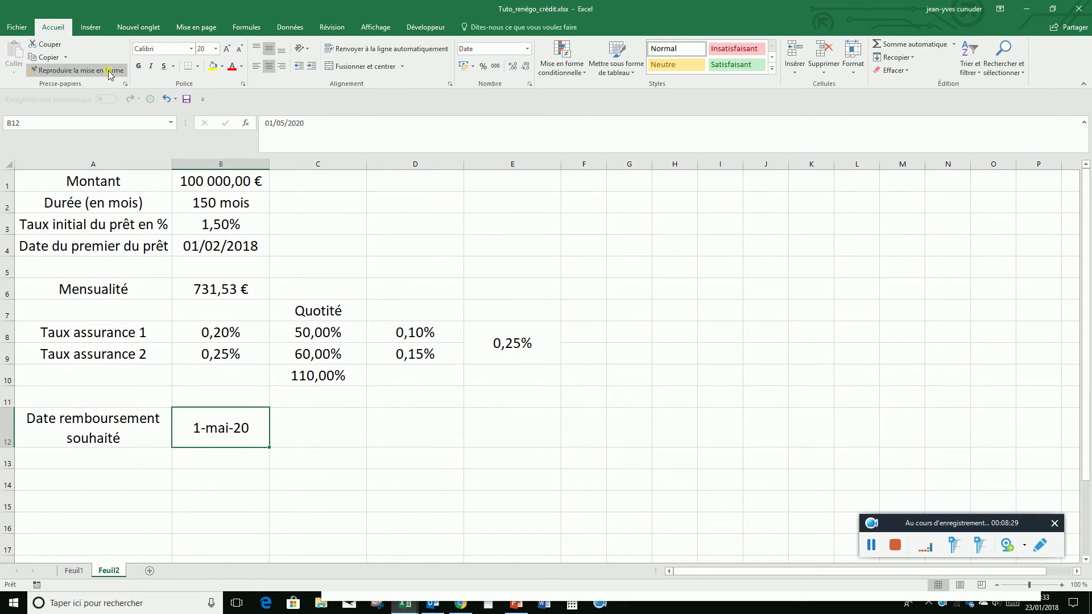
{"action": "left_click", "coordinate": [77, 70]}
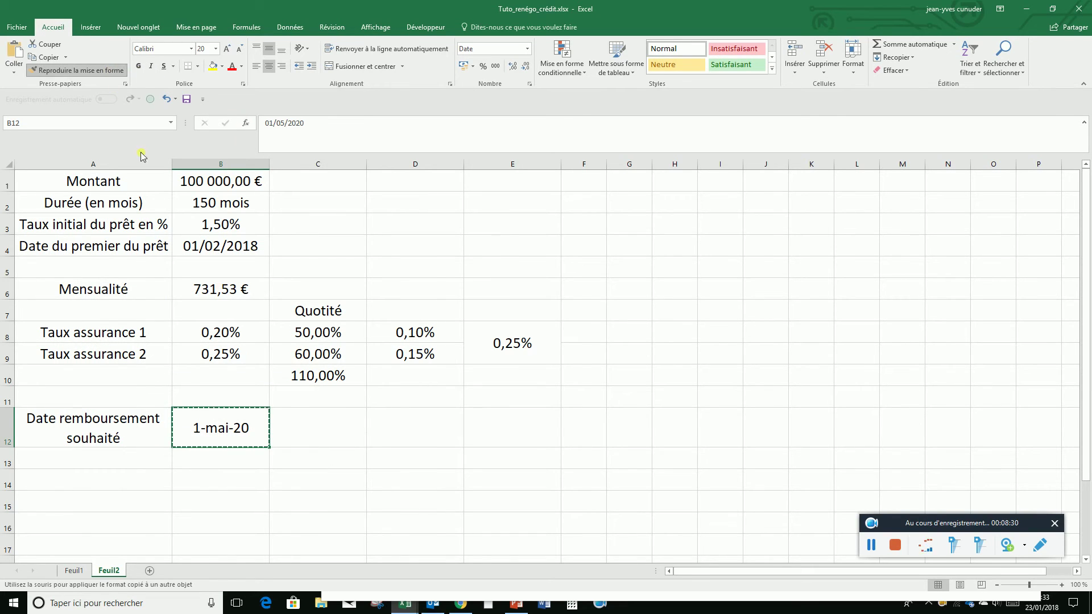
{"action": "left_click", "coordinate": [212, 250]}
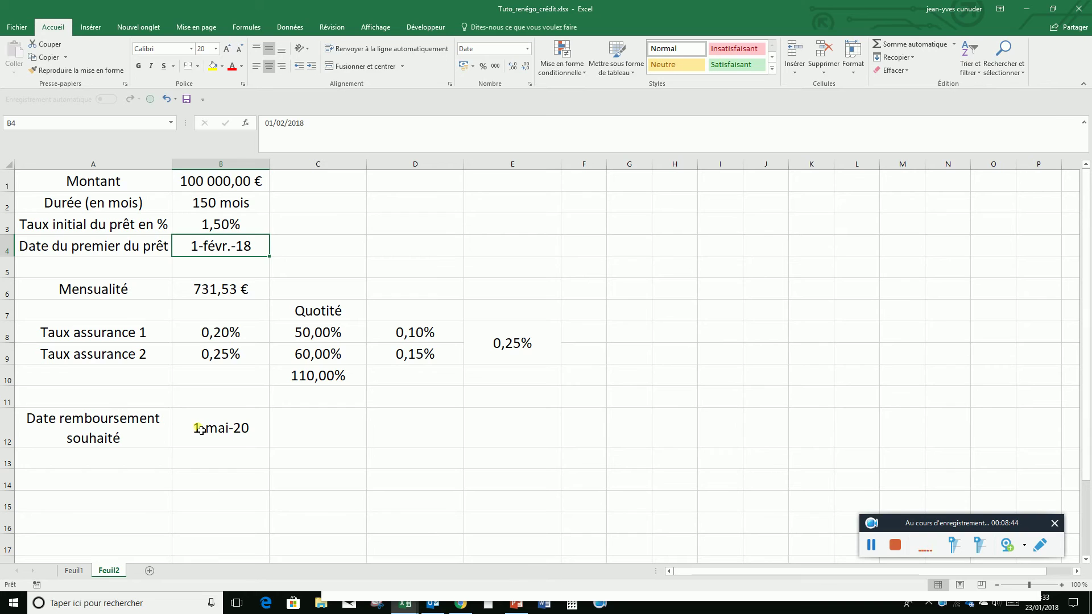
Enter the label "Temps écoulé" in cell A13
{"action": "left_click", "coordinate": [118, 468]}
{"action": "type", "text": "Temp"}
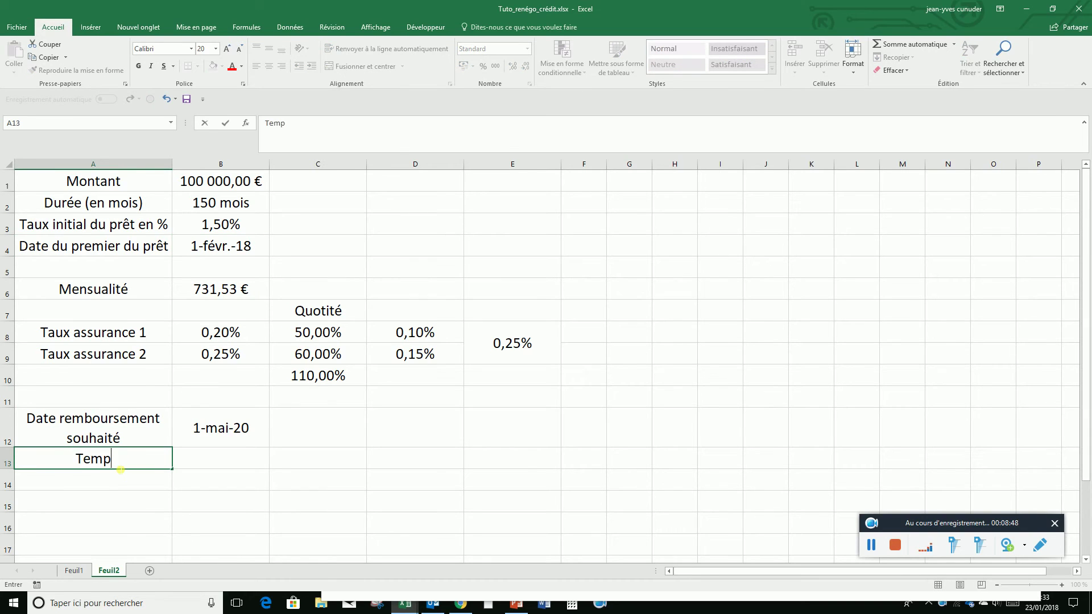
{"action": "type", "text": "s écoulé"}
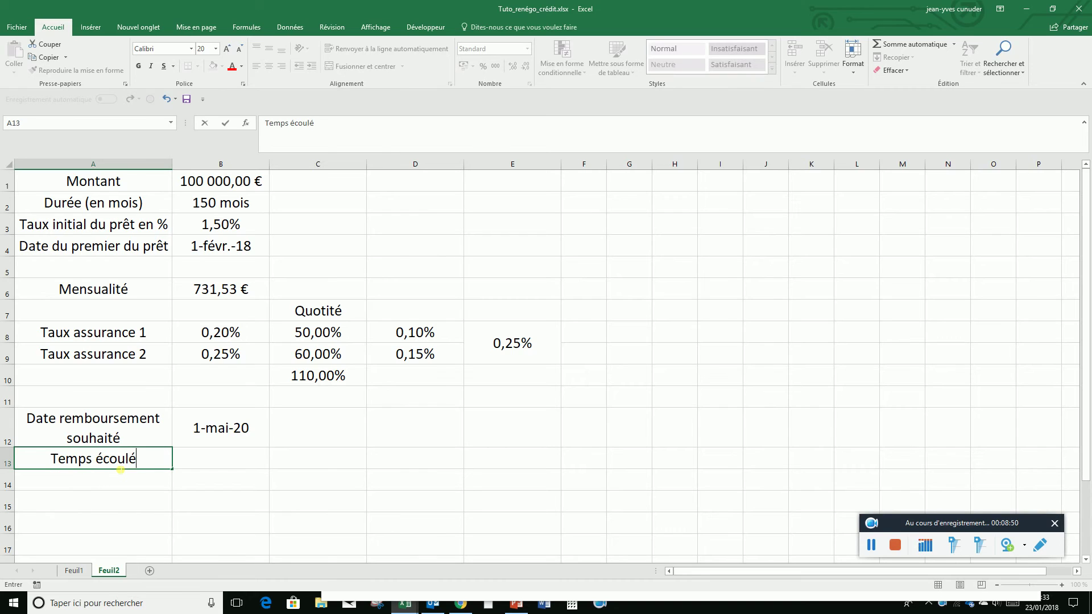
Calculate the elapsed days in cell B13 with the formula =JOURS360(B4;B12)
{"action": "left_click", "coordinate": [200, 458]}
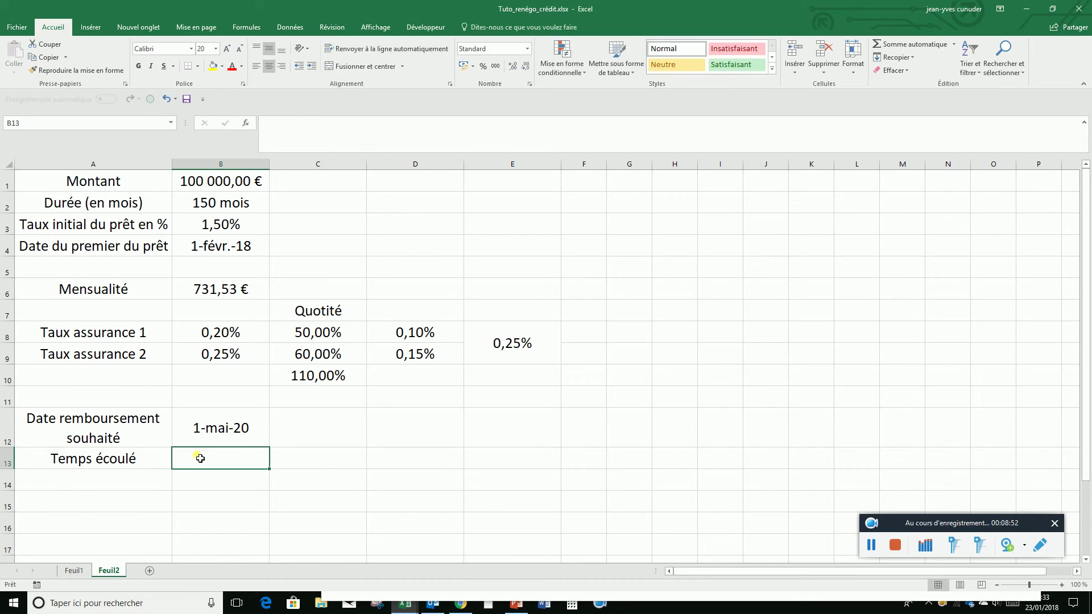
{"action": "type", "text": "=j"}
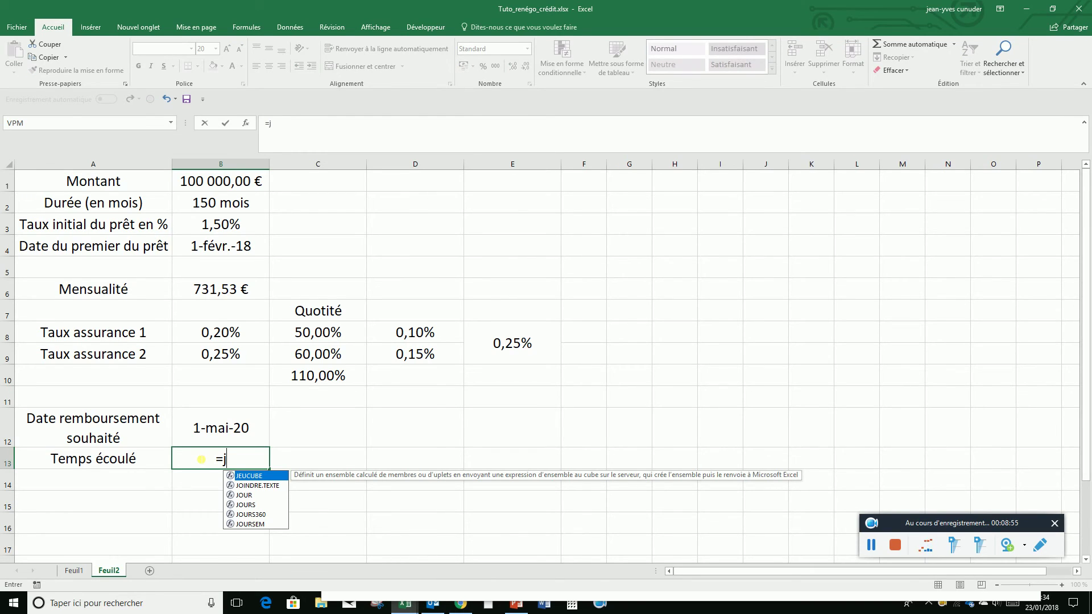
{"action": "type", "text": "our"}
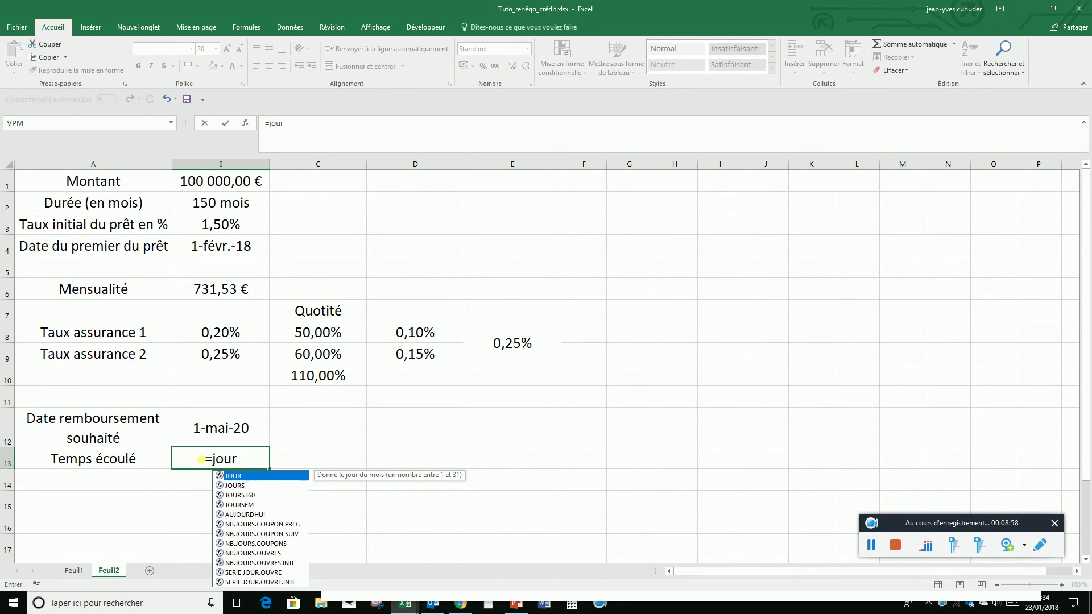
{"action": "type", "text": "s360"}
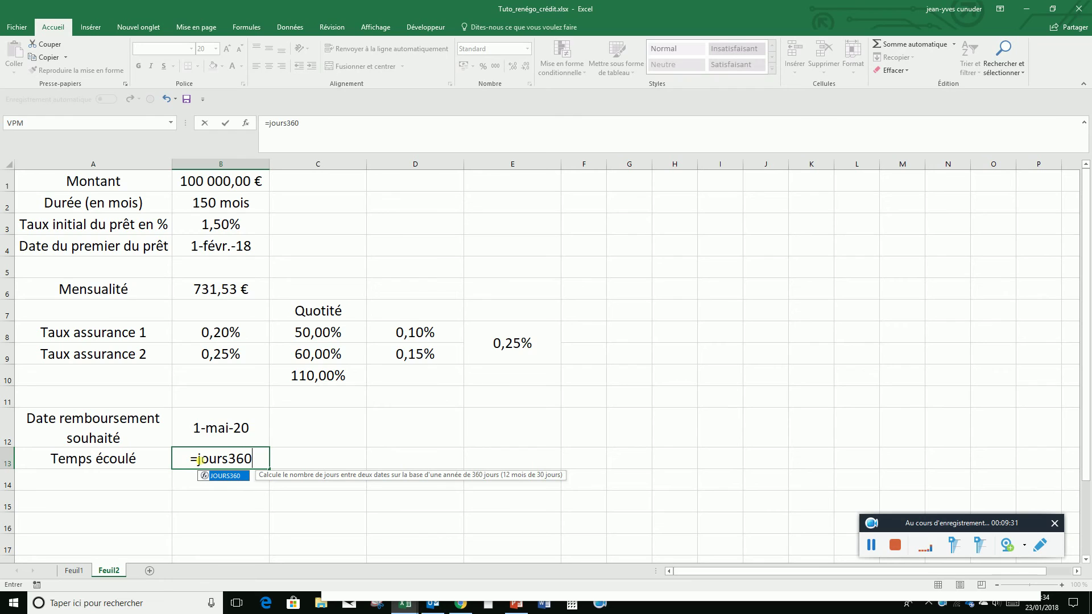
{"action": "type", "text": "("}
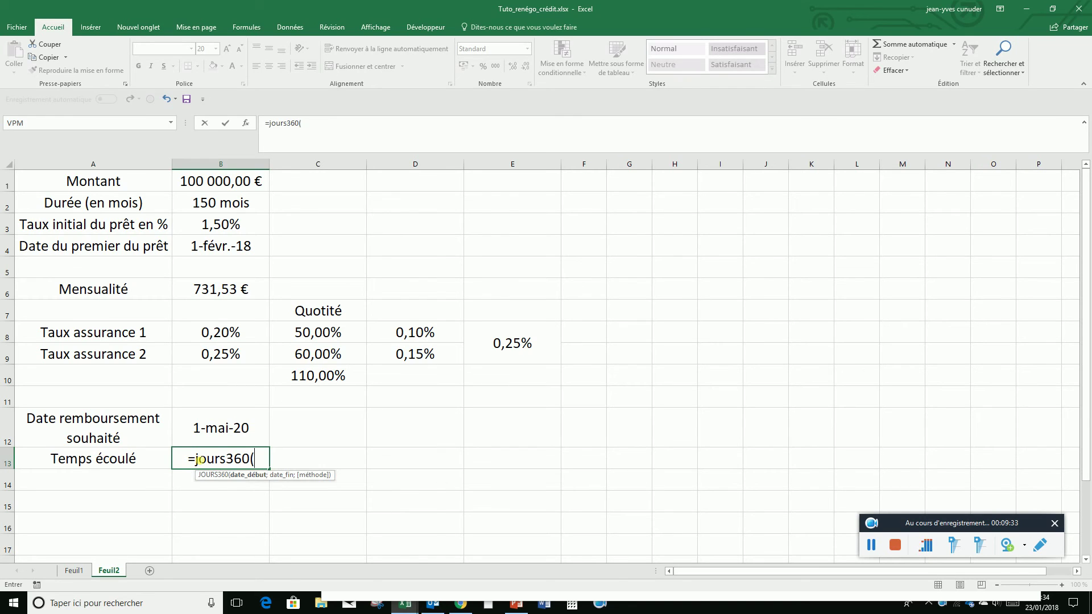
{"action": "left_click", "coordinate": [197, 246]}
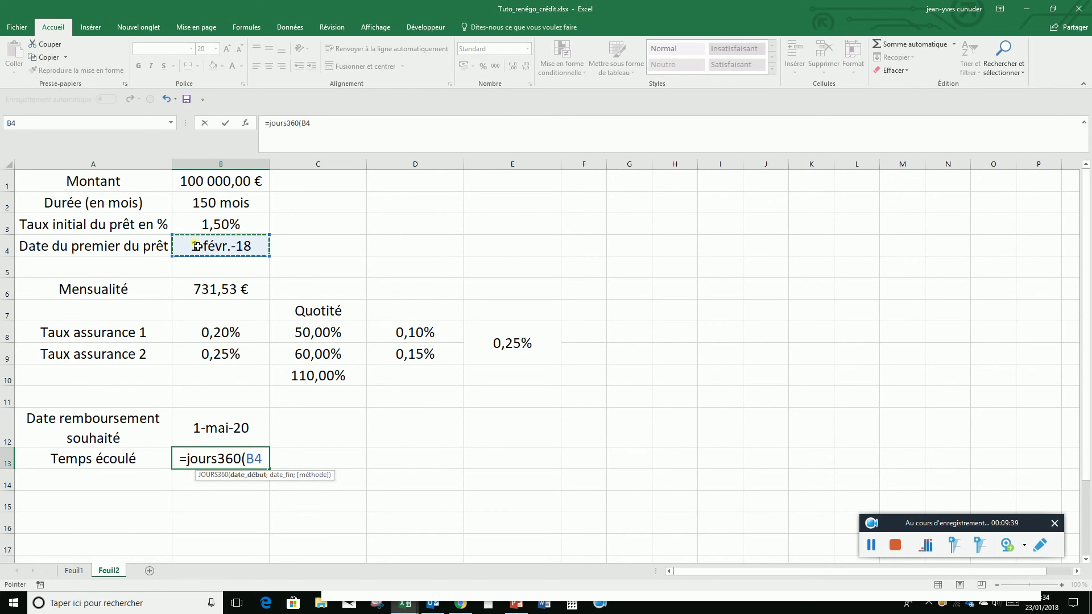
{"action": "type", "text": ";"}
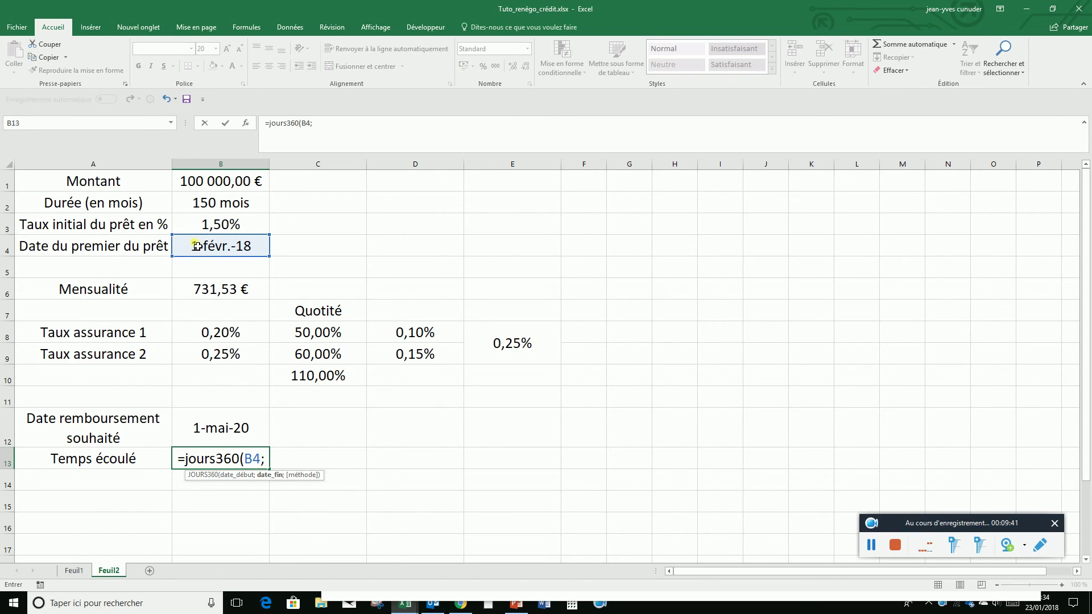
{"action": "left_click", "coordinate": [195, 427]}
{"action": "type", "text": ")"}
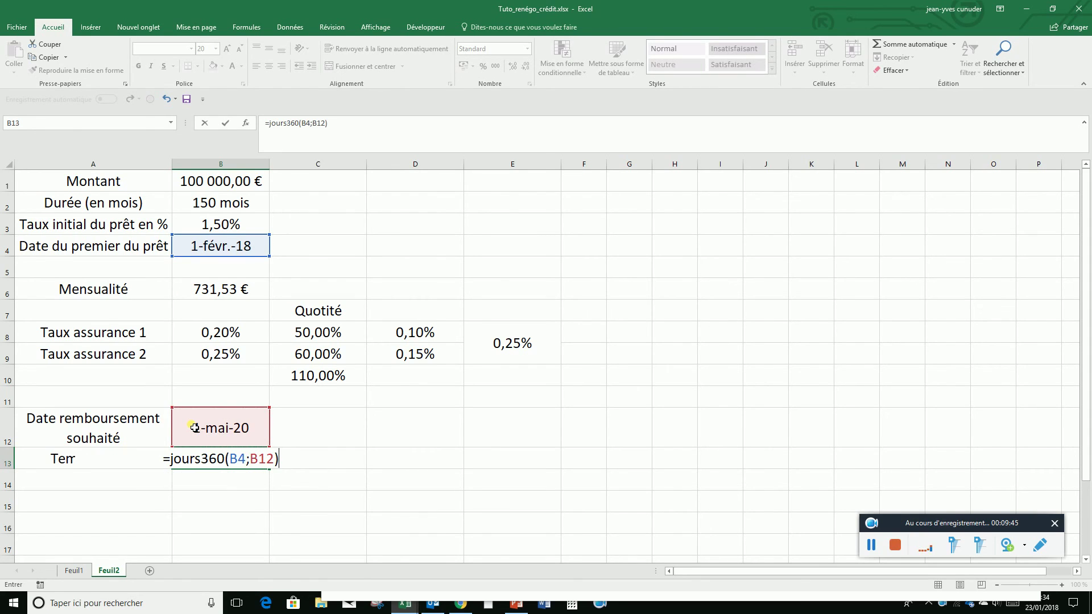
{"action": "key", "text": "Return"}
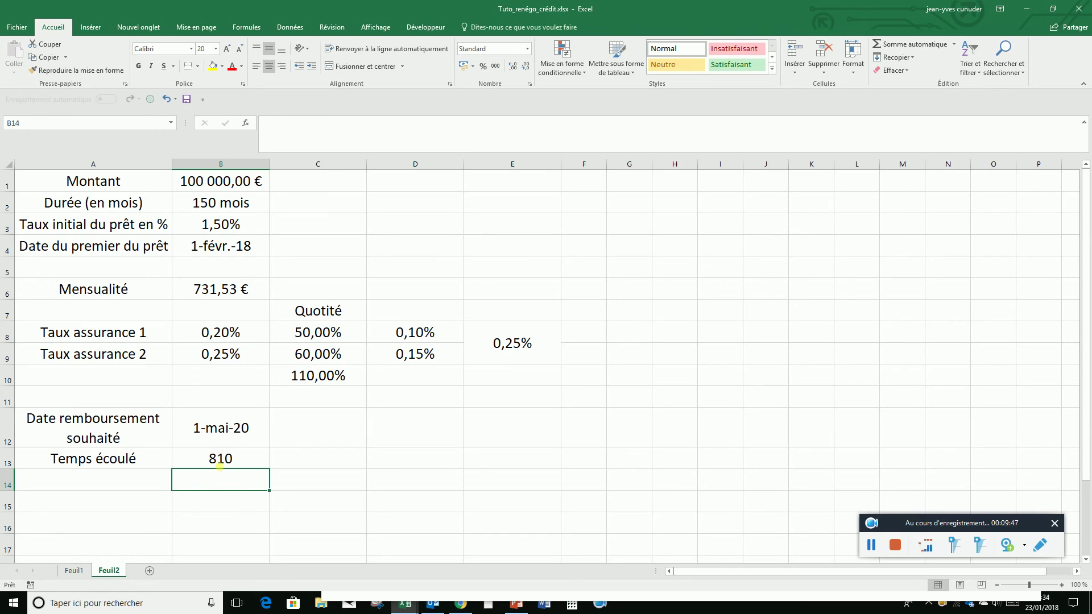
Convert the elapsed time in cell B13 to months with the formula =(JOURS360(B4;B12)/30)
{"action": "left_click", "coordinate": [219, 459]}
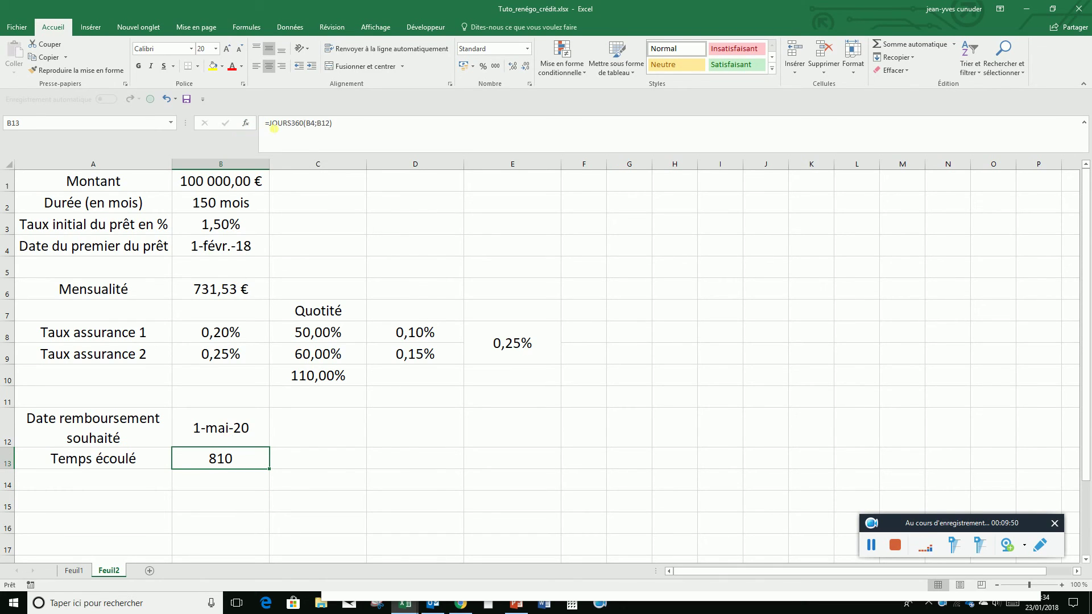
{"action": "left_click", "coordinate": [272, 128]}
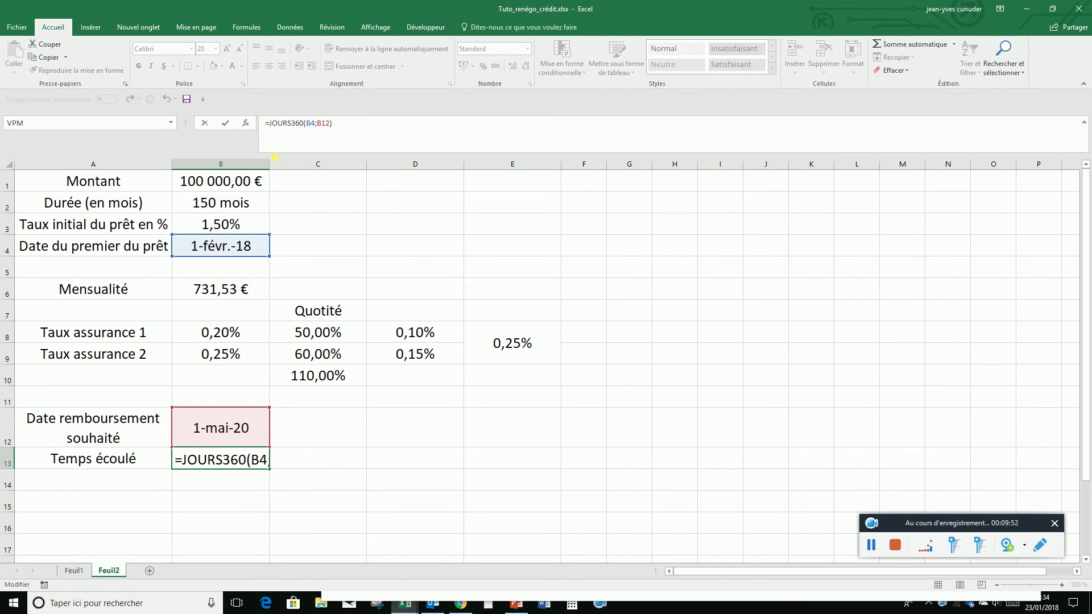
{"action": "type", "text": "("}
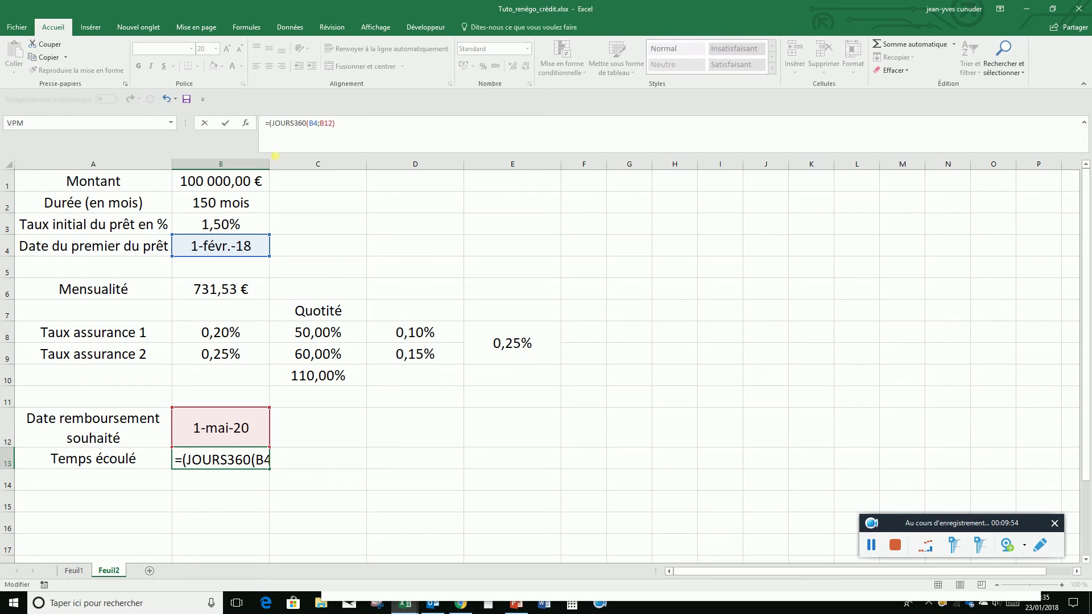
{"action": "left_click", "coordinate": [348, 128]}
{"action": "type", "text": "/30"}
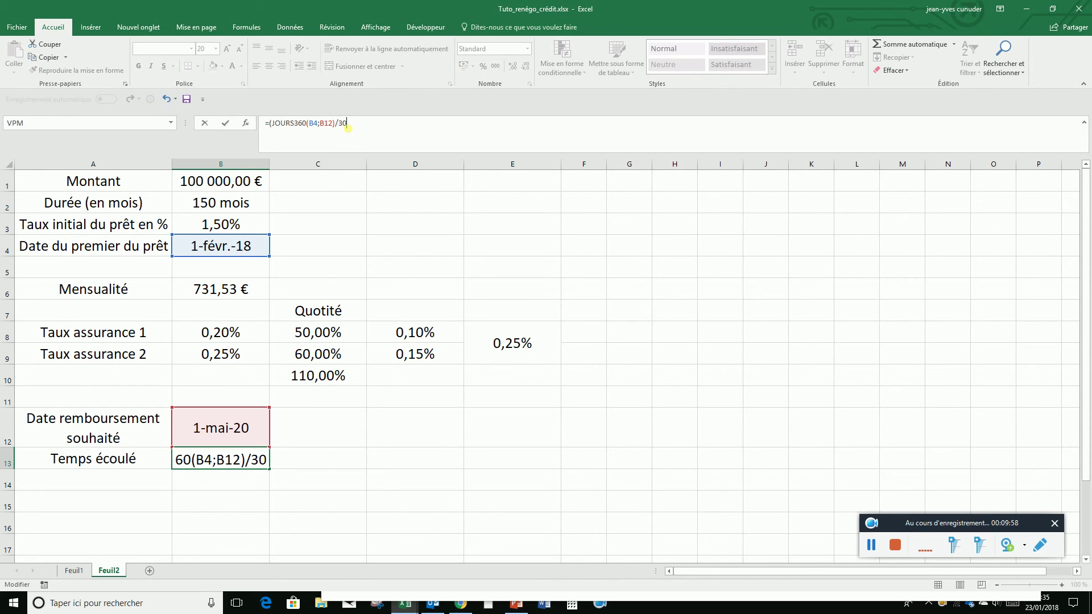
{"action": "type", "text": ")"}
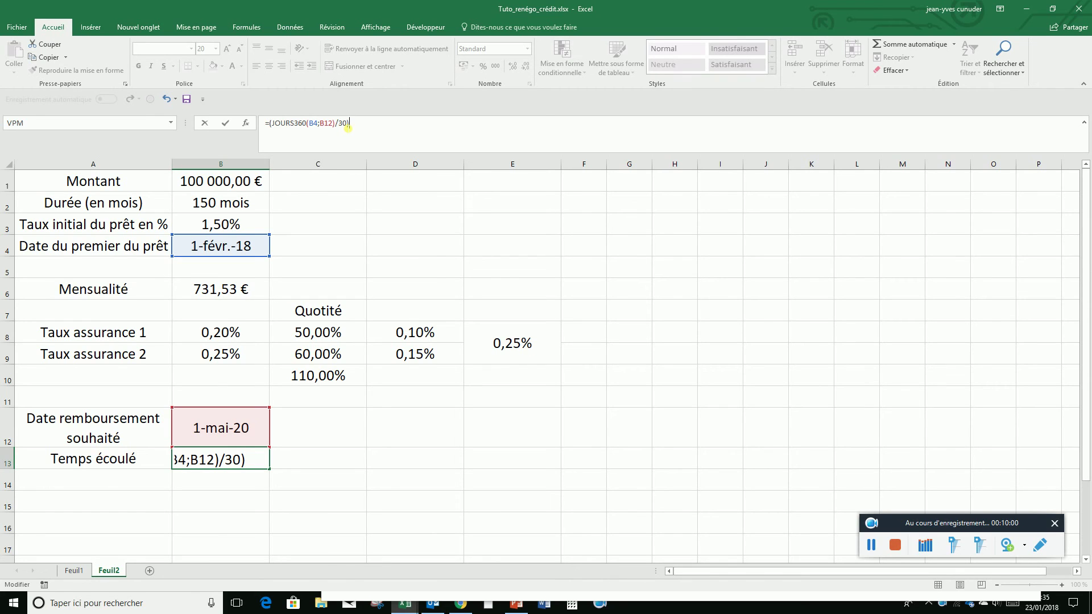
{"action": "key", "text": "Return"}
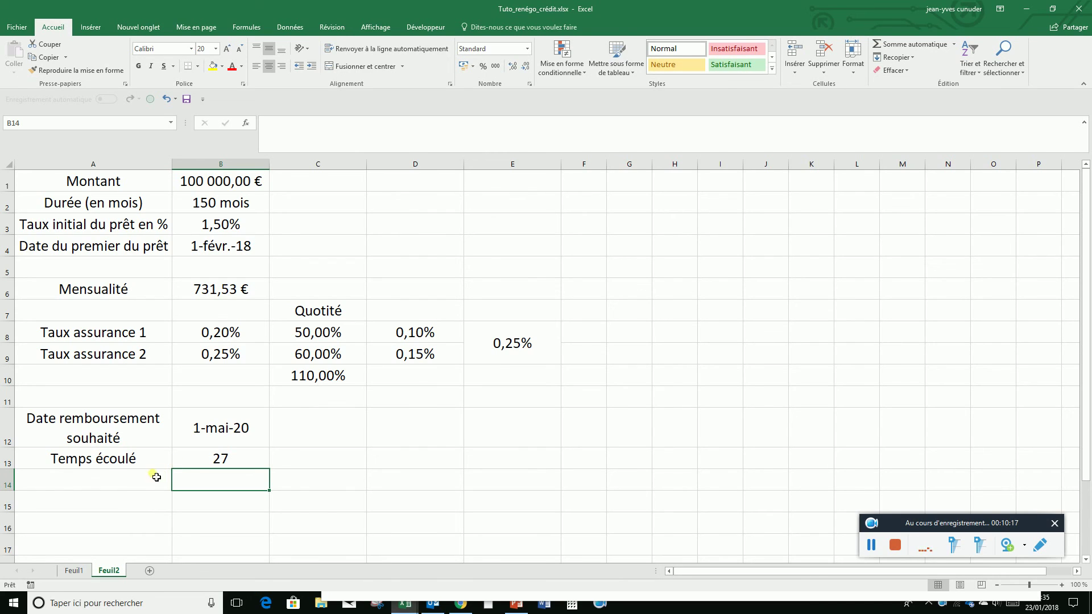
Enter the label "Montant restant dû" in cell A15
{"action": "left_click", "coordinate": [102, 495]}
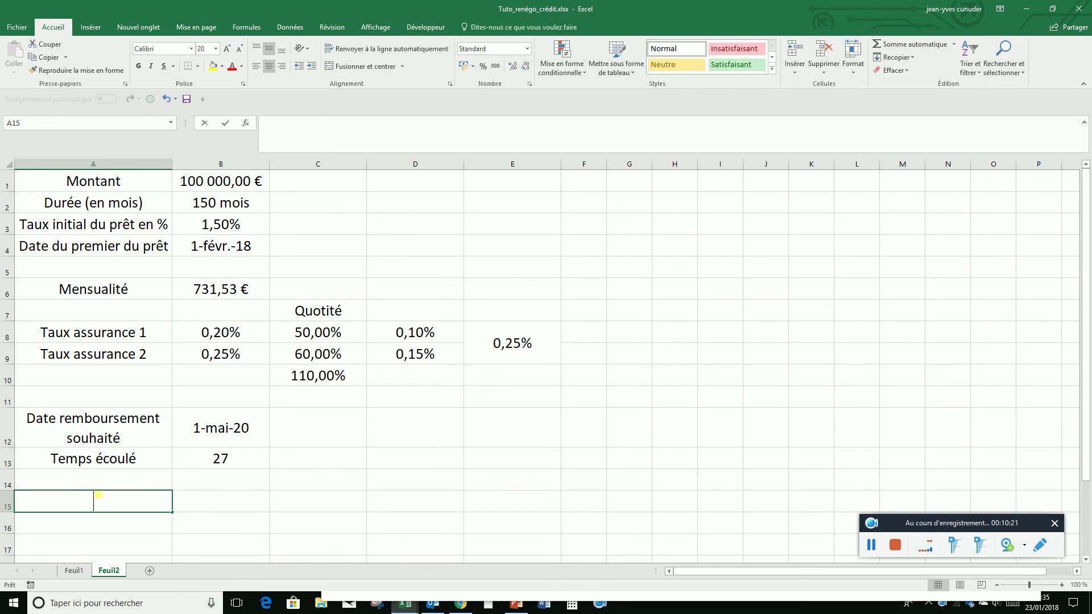
{"action": "type", "text": "Montant res"}
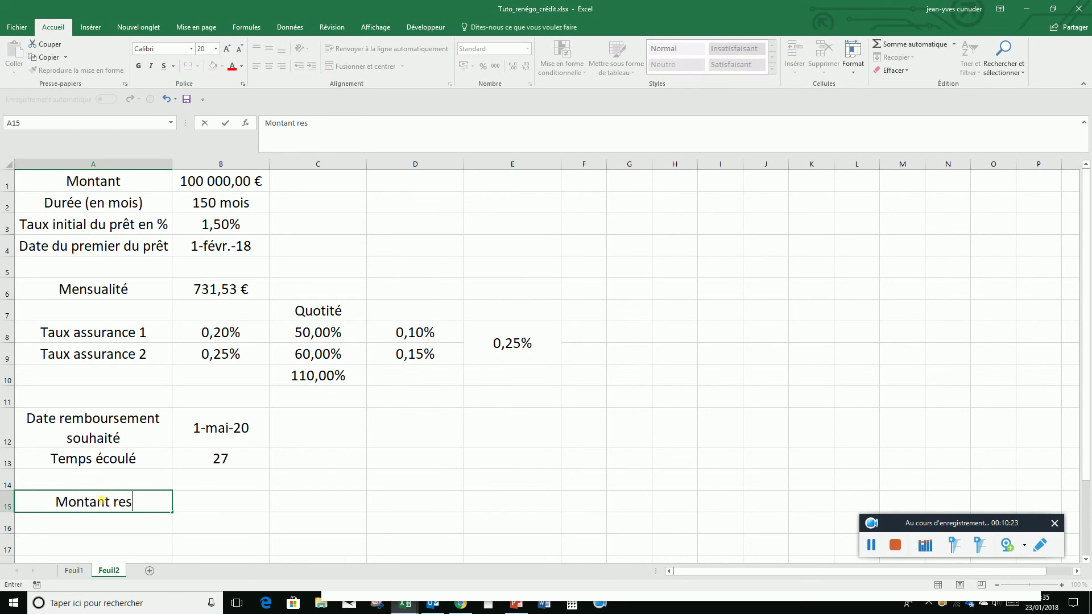
{"action": "type", "text": "tant"}
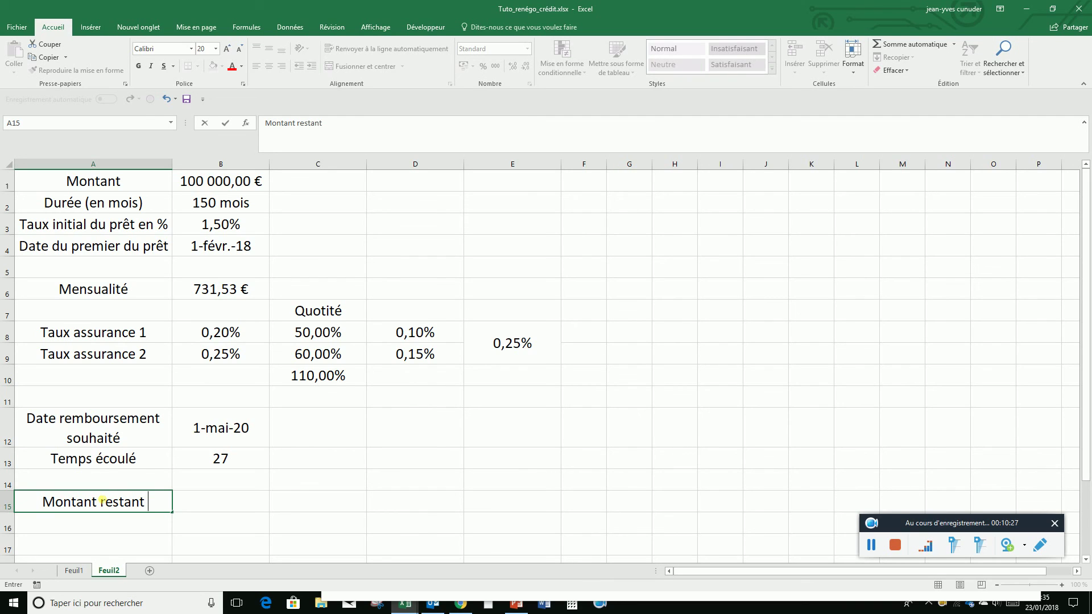
{"action": "type", "text": " d"}
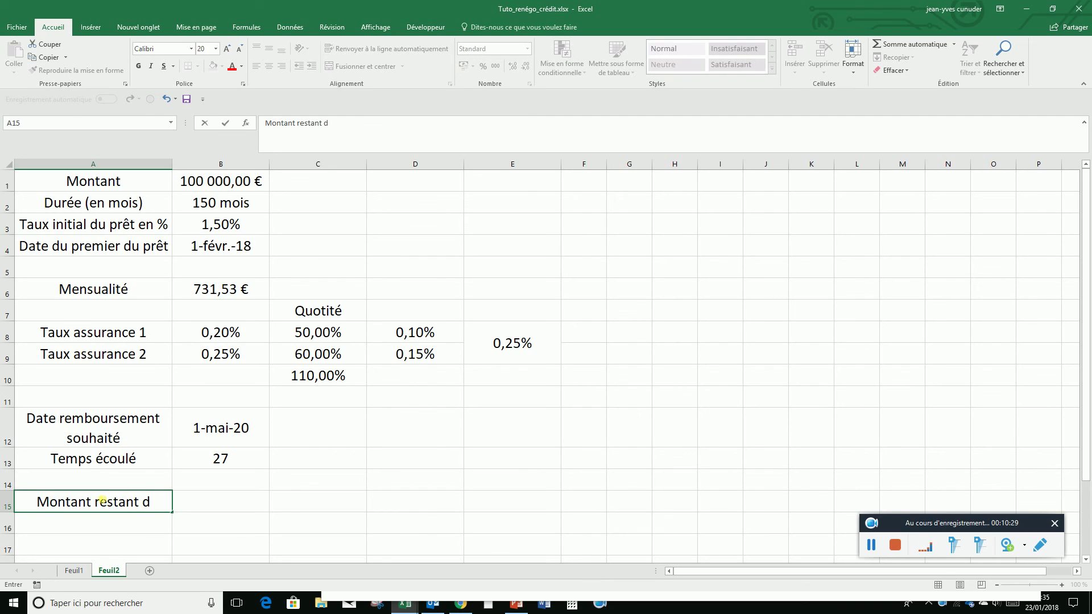
{"action": "type", "text": "û"}
{"action": "key", "text": "Return"}
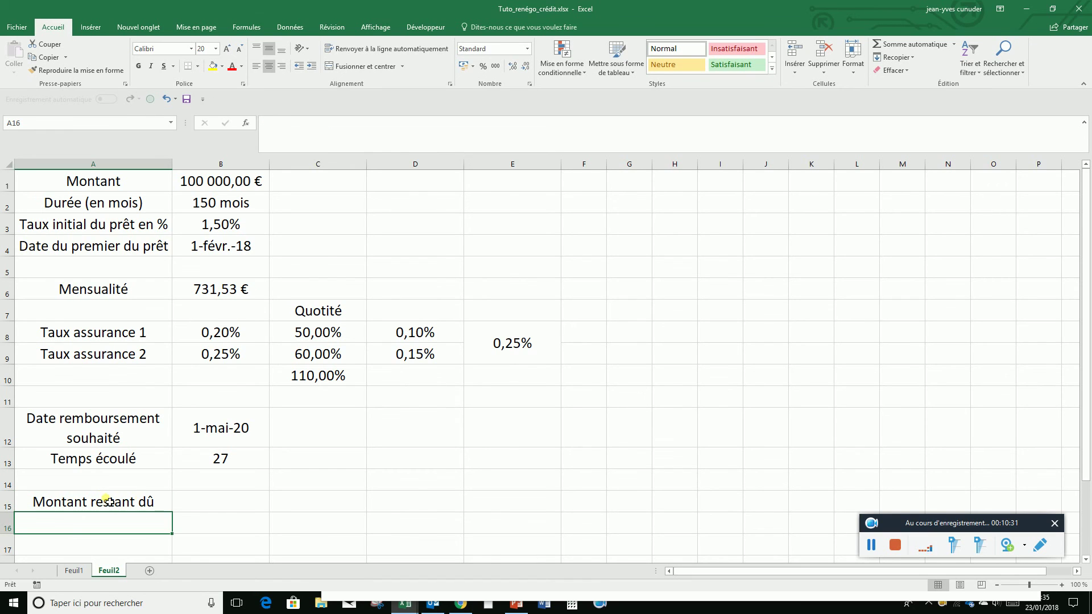
Examine the VC function from the Finances category and its arguments for cell B15, without inserting it
{"action": "left_click", "coordinate": [186, 506]}
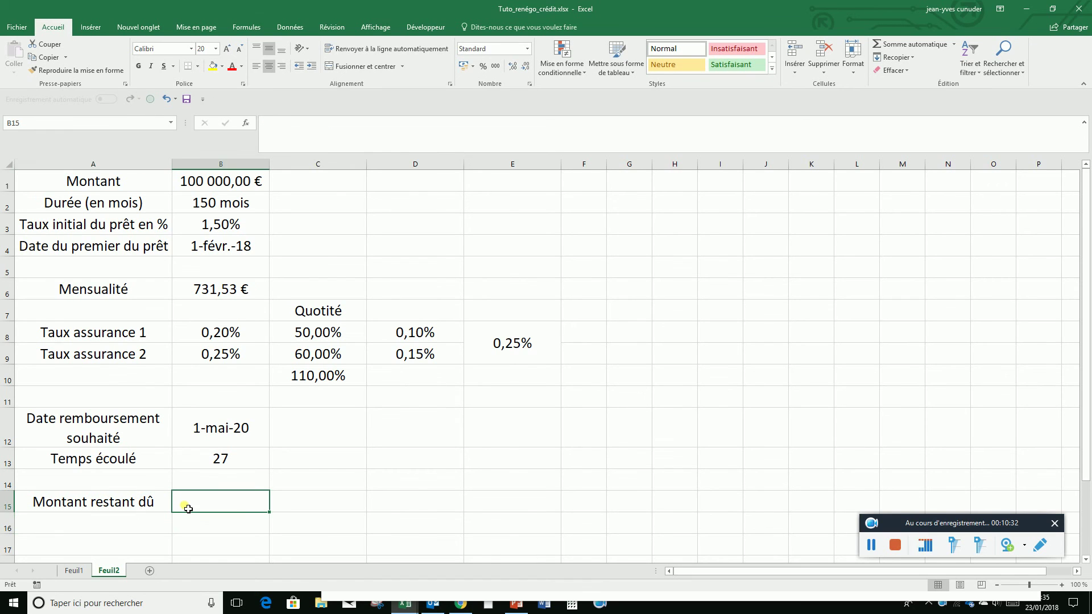
{"action": "left_click", "coordinate": [244, 124]}
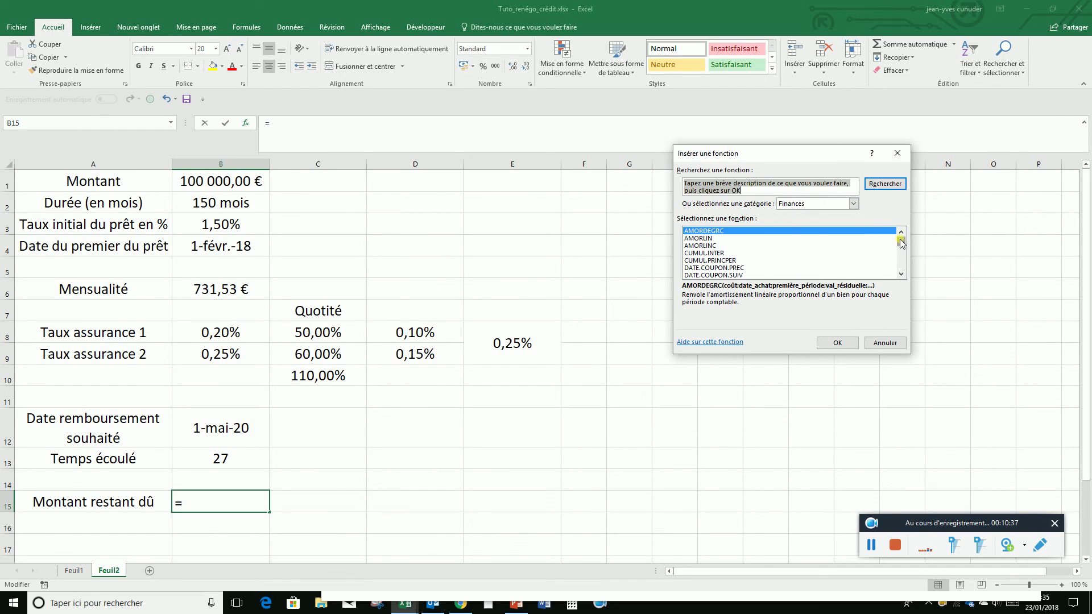
{"action": "left_click_drag", "start_coordinate": [900, 244], "coordinate": [897, 267]}
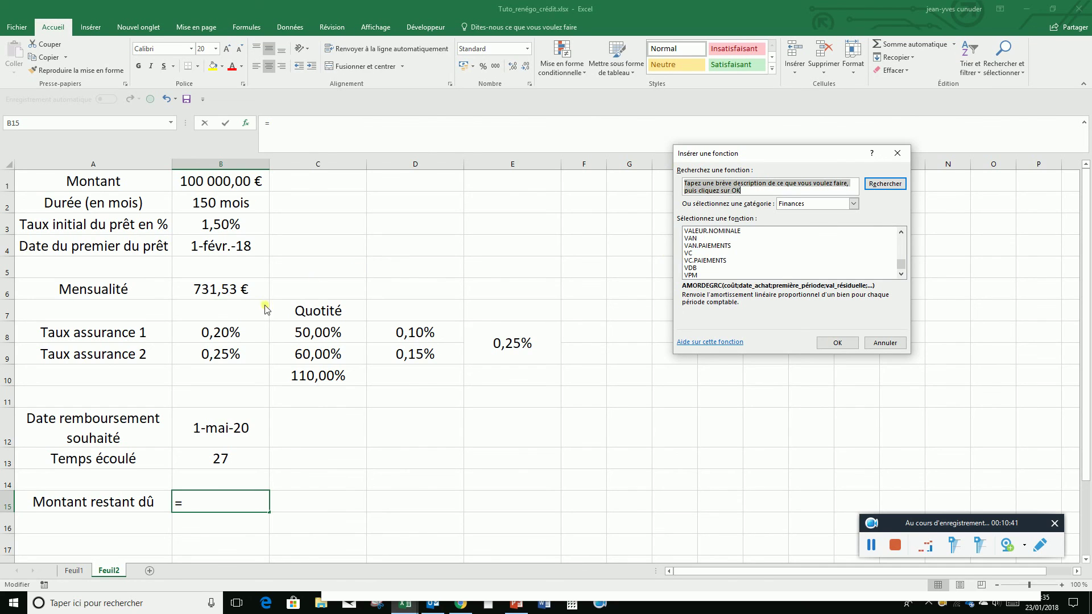
{"action": "left_click", "coordinate": [693, 253]}
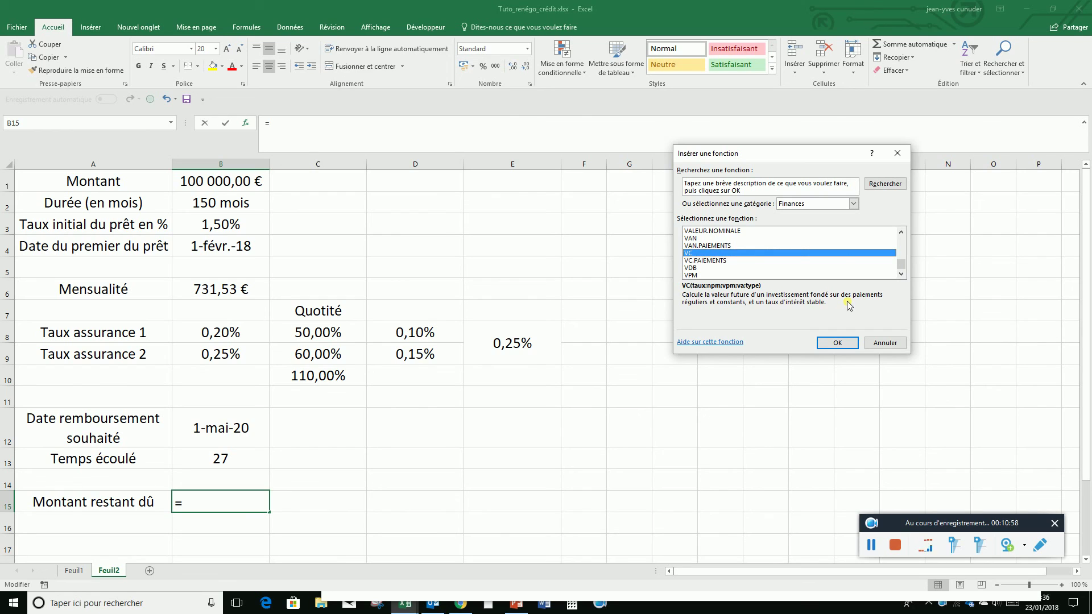
{"action": "left_click", "coordinate": [824, 343]}
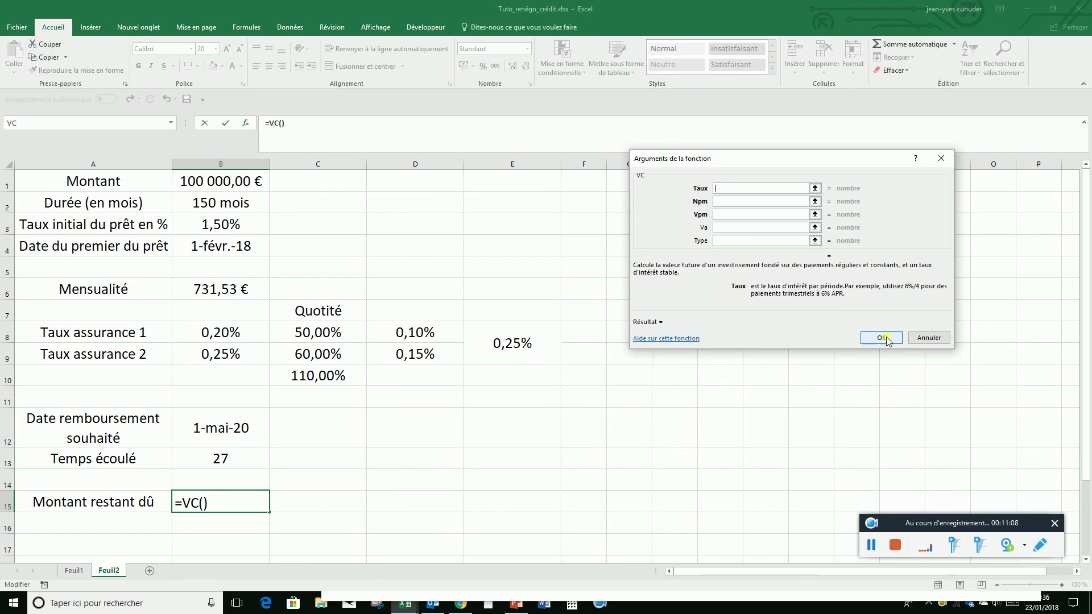
{"action": "left_click", "coordinate": [921, 339]}
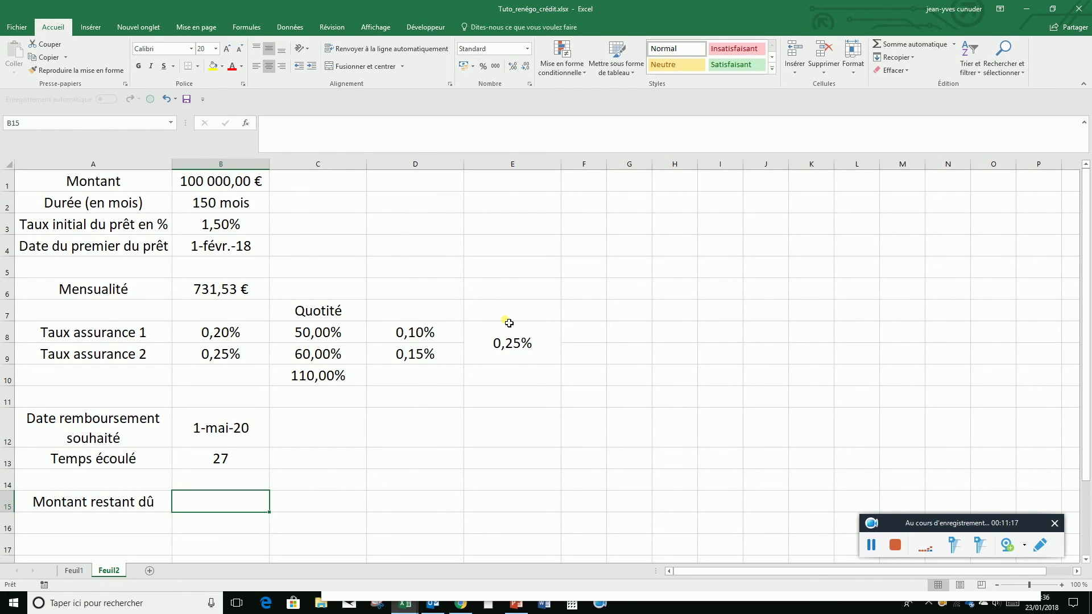
Enter the text "Bon courage" in cell B15
{"action": "type", "text": "Bon "}
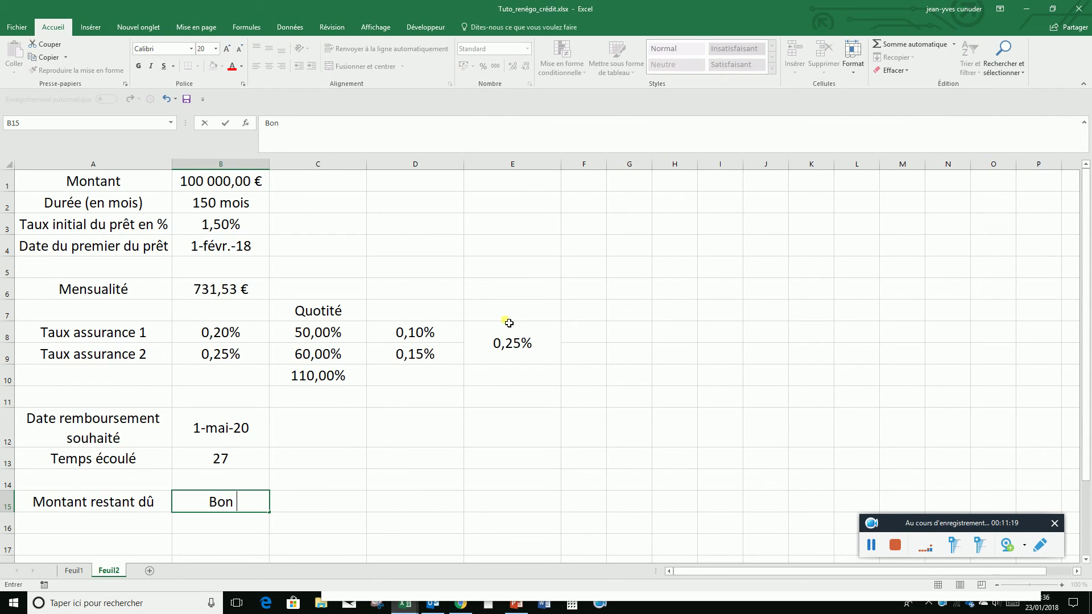
{"action": "type", "text": "coourage"}
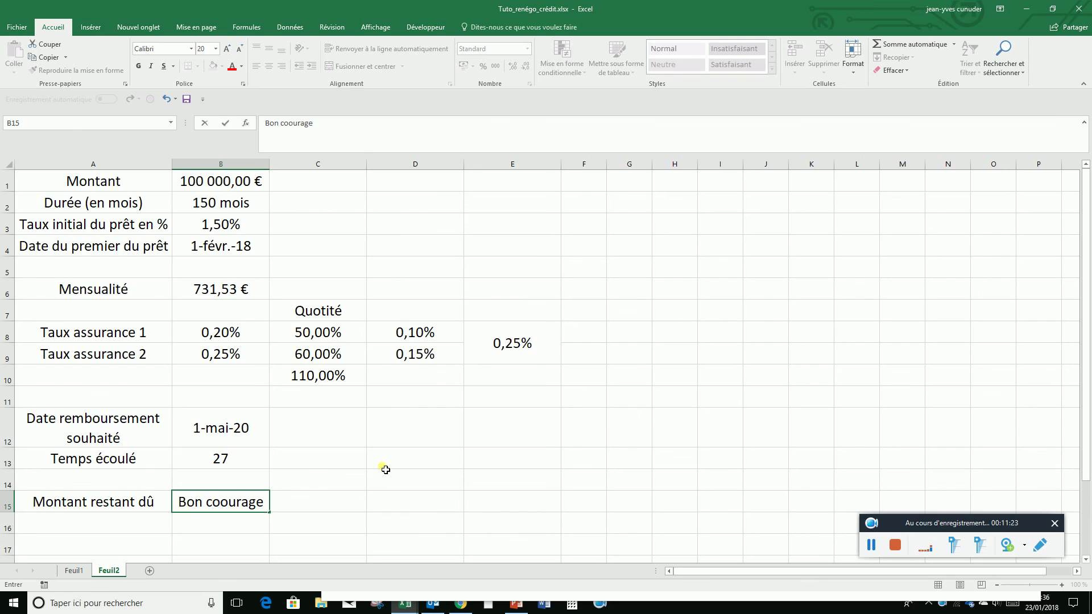
{"action": "left_click", "coordinate": [233, 519]}
{"action": "key", "text": "Up"}
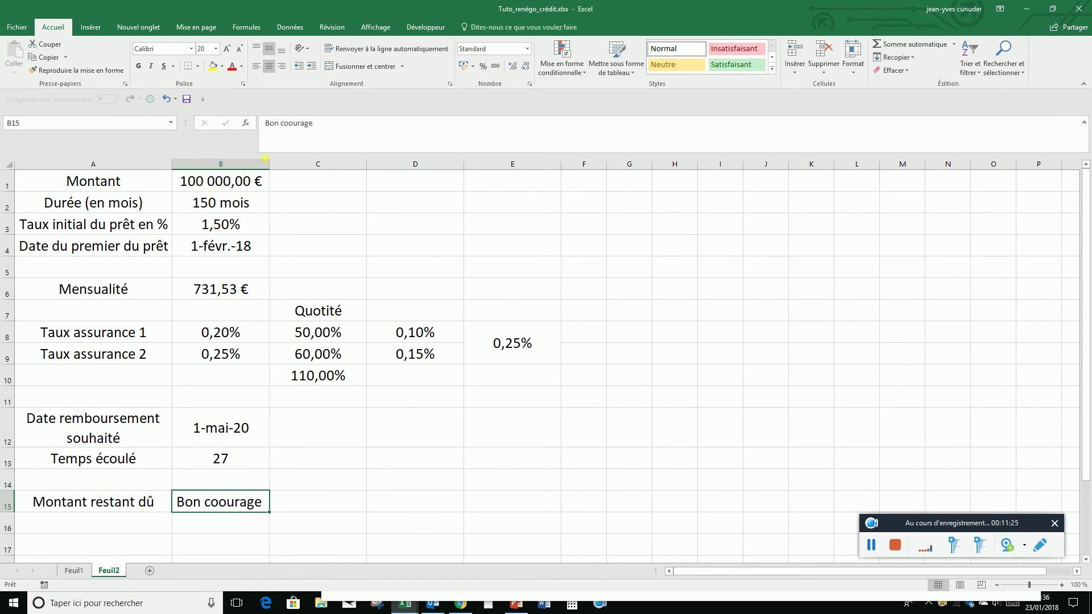
{"action": "left_click", "coordinate": [293, 132]}
{"action": "key", "text": "BackSpace"}
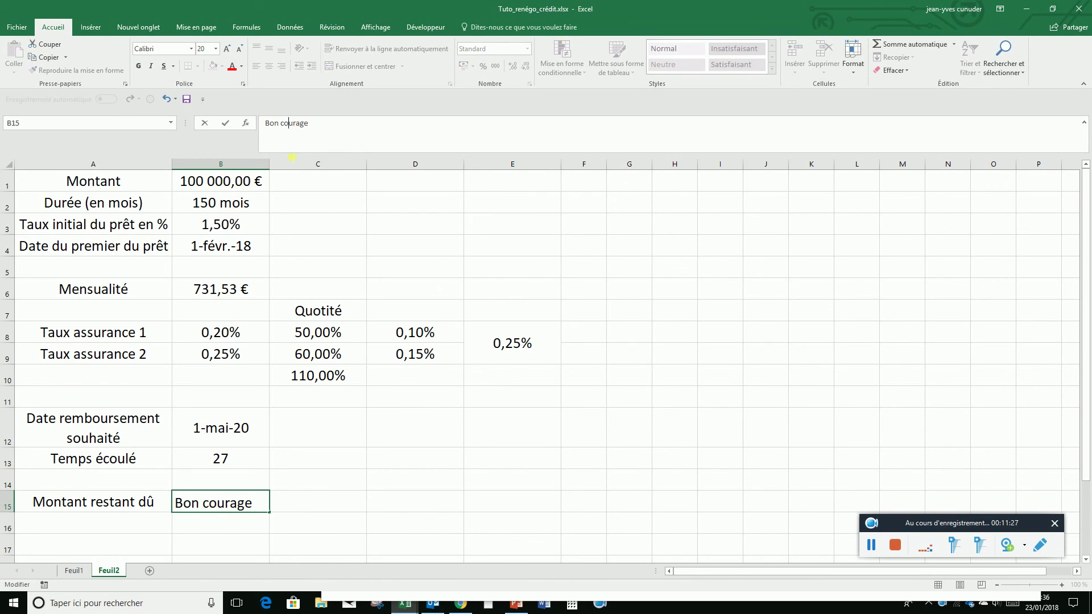
{"action": "key", "text": "Return"}
{"action": "key", "text": "Up"}
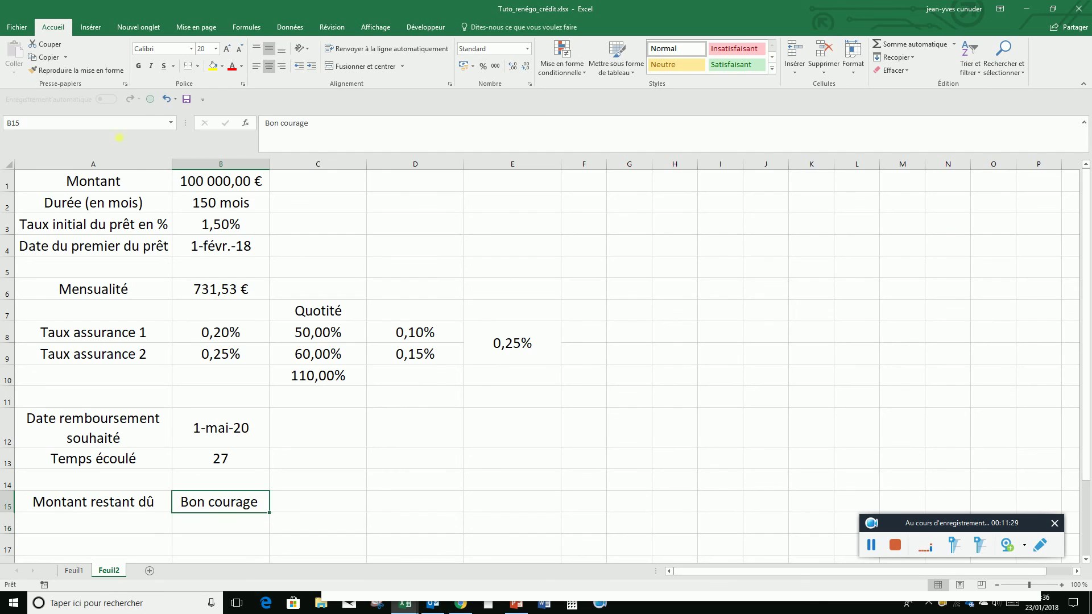
Format the text in B15 in red at font size 36 and widen column B to fit it
{"action": "left_click", "coordinate": [232, 66]}
{"action": "left_click", "coordinate": [215, 49]}
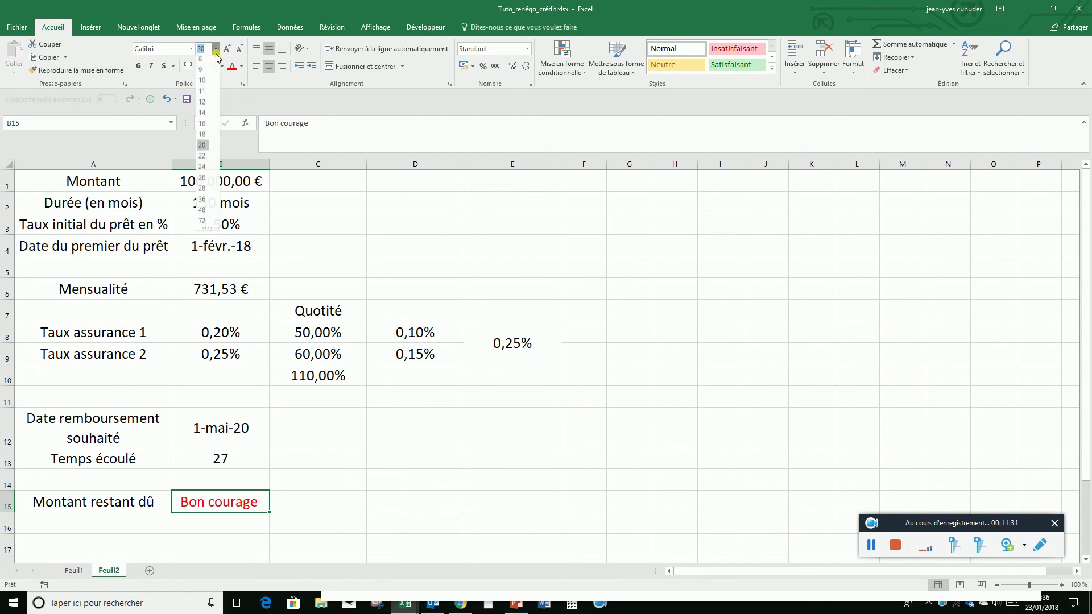
{"action": "left_click", "coordinate": [200, 202]}
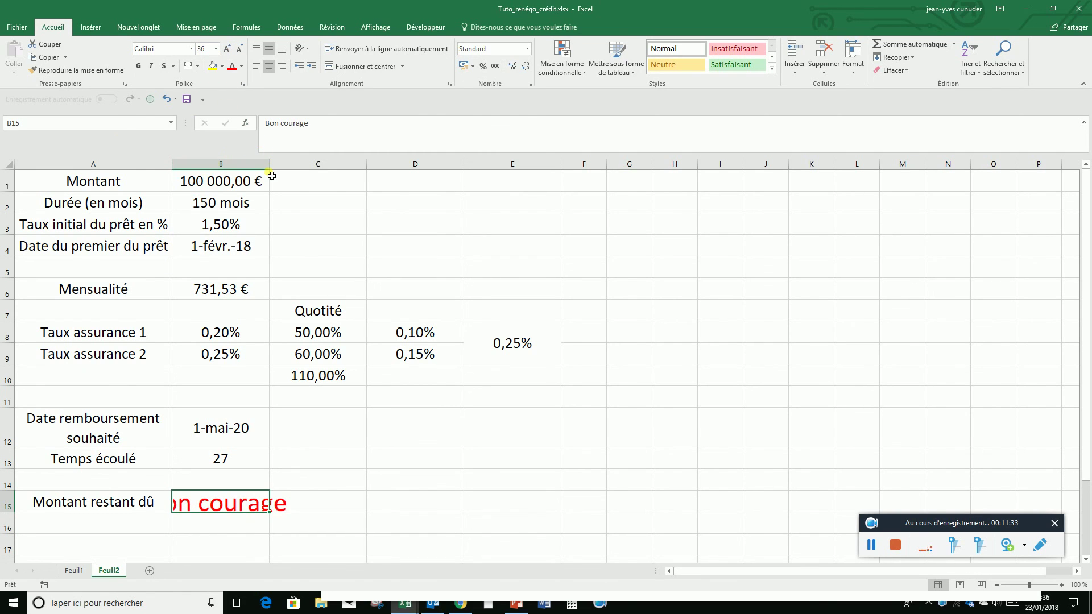
{"action": "left_click_drag", "start_coordinate": [274, 171], "coordinate": [328, 172]}
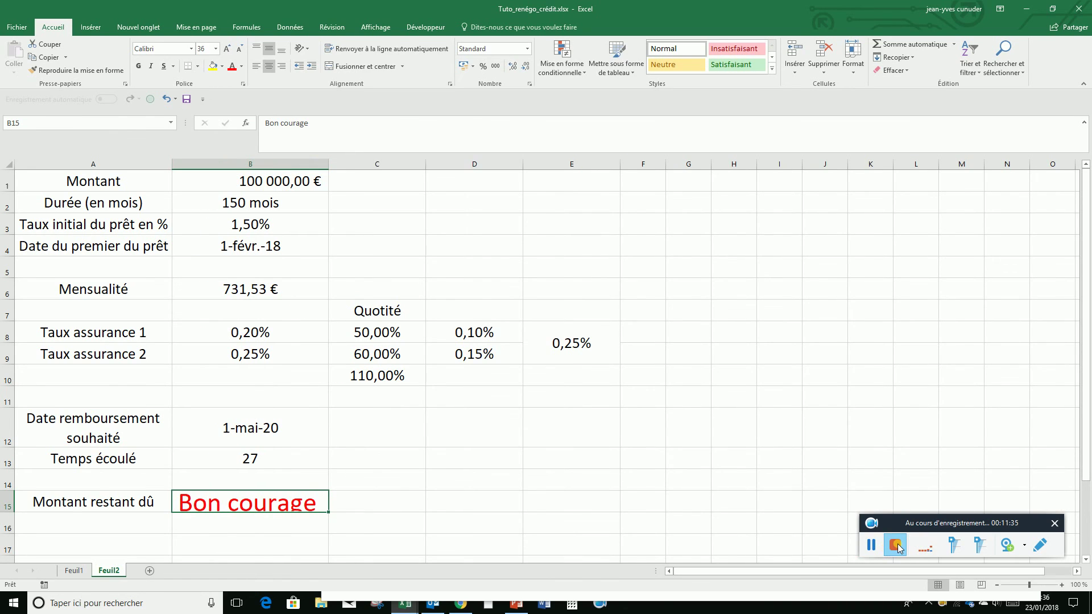